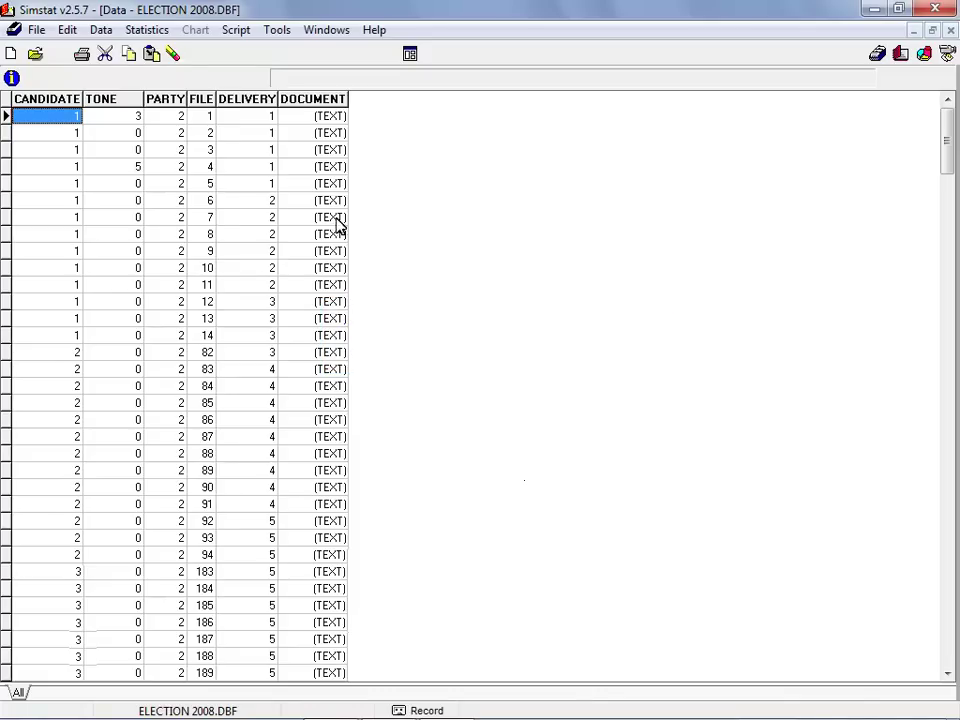
- View the document text of the first case in the ELECTION 2008 data sheet and exit Simstat
left_click(329, 121)
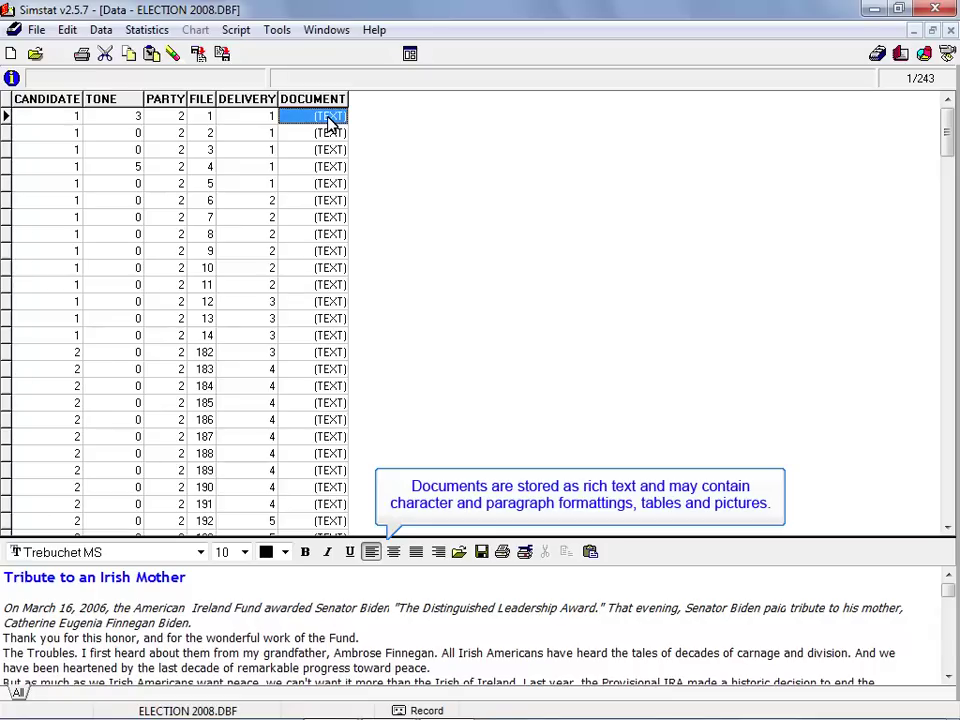
left_click(36, 30)
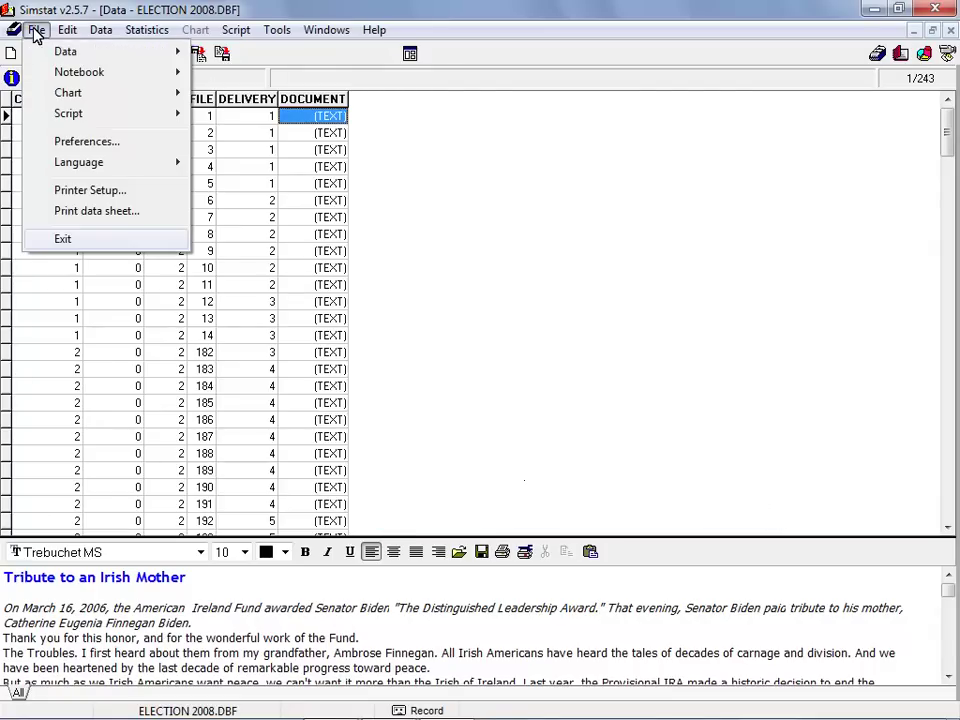
left_click(73, 241)
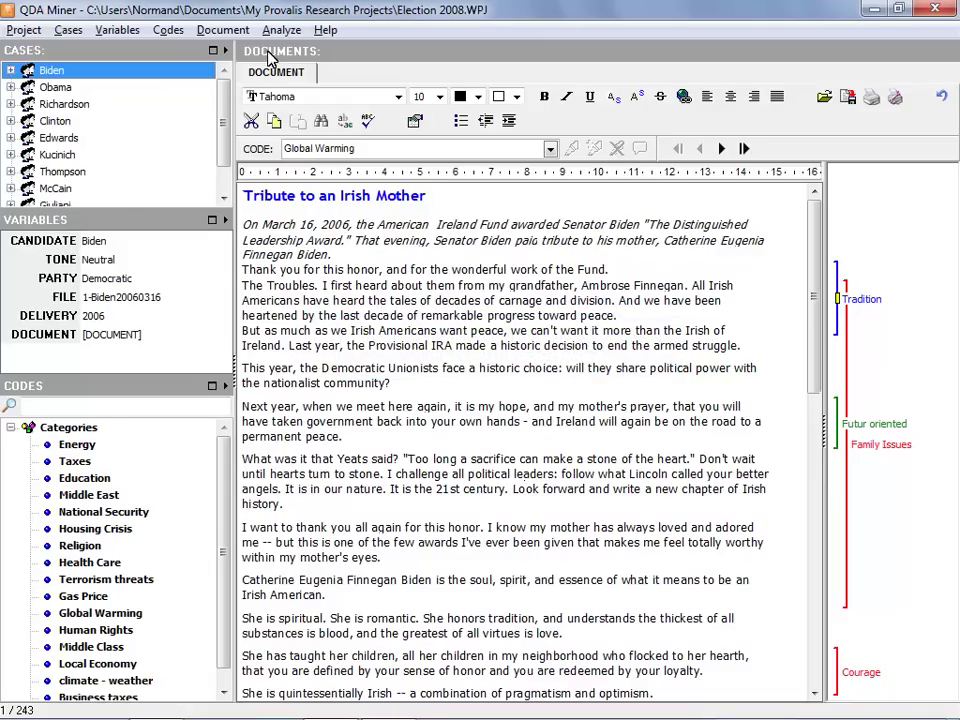
- In QDA Miner, run a content analysis of all DOCUMENT text in relation to the CANDIDATE and DELIVERY variables
left_click(283, 30)
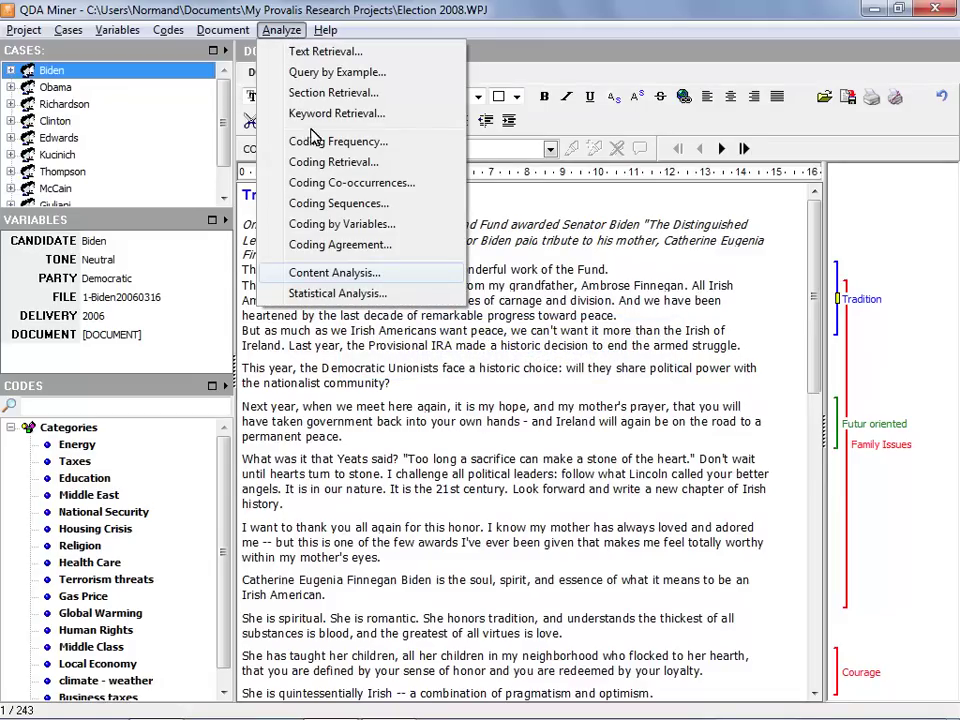
left_click(345, 274)
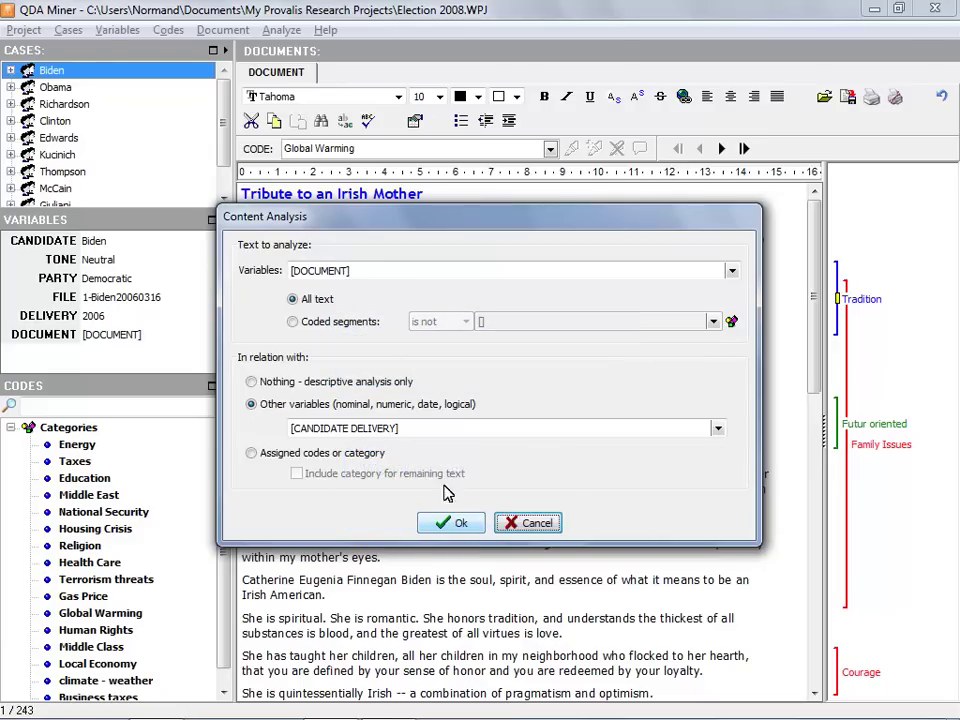
left_click(463, 531)
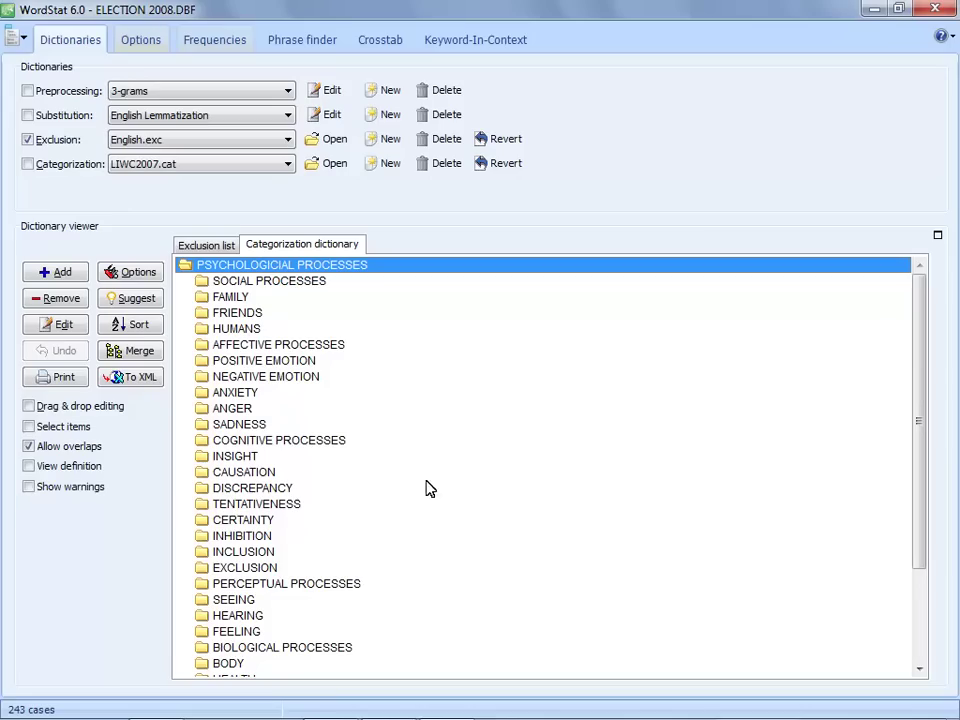
- Review the words in the exclusion list and return to the categorization dictionary
left_click(211, 246)
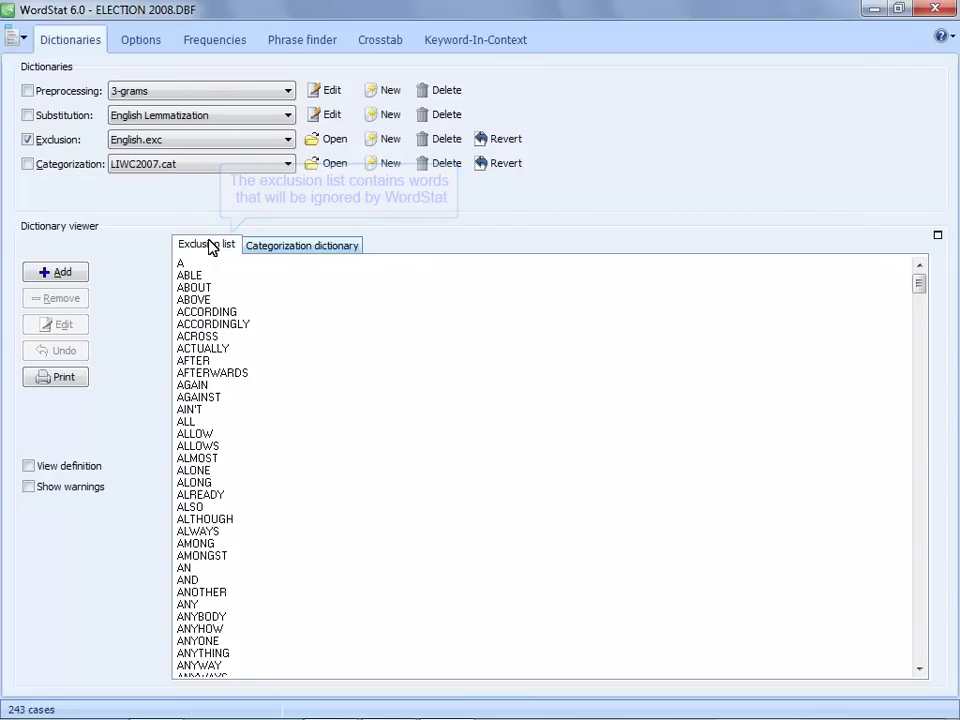
left_click(300, 250)
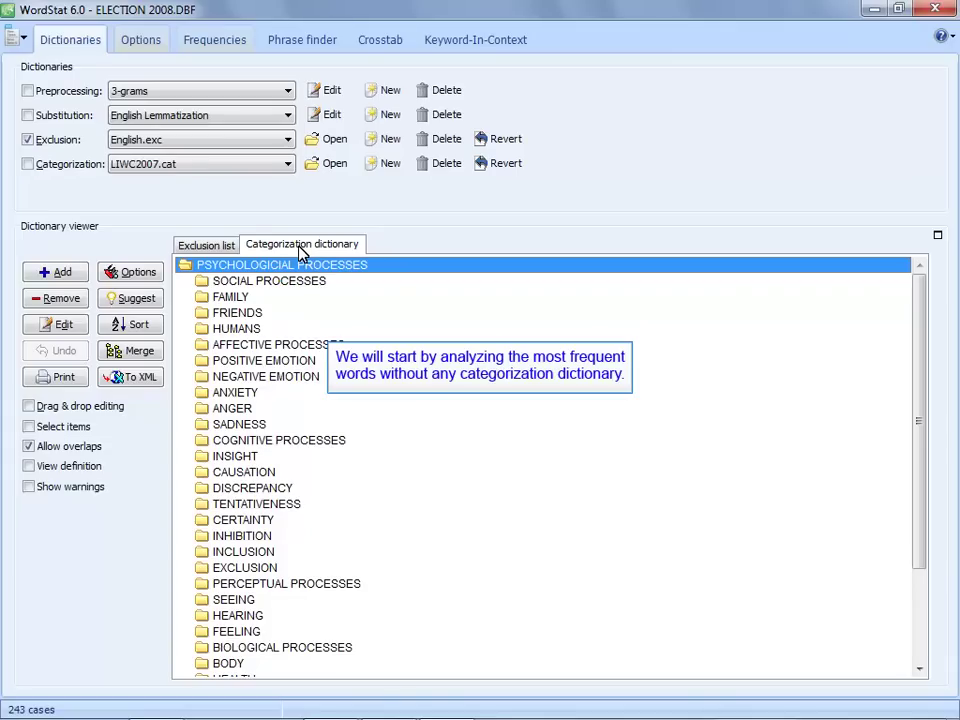
- Limit the analysis to a maximum of 500 items based on TF*IDF and compute the word frequencies
left_click(141, 40)
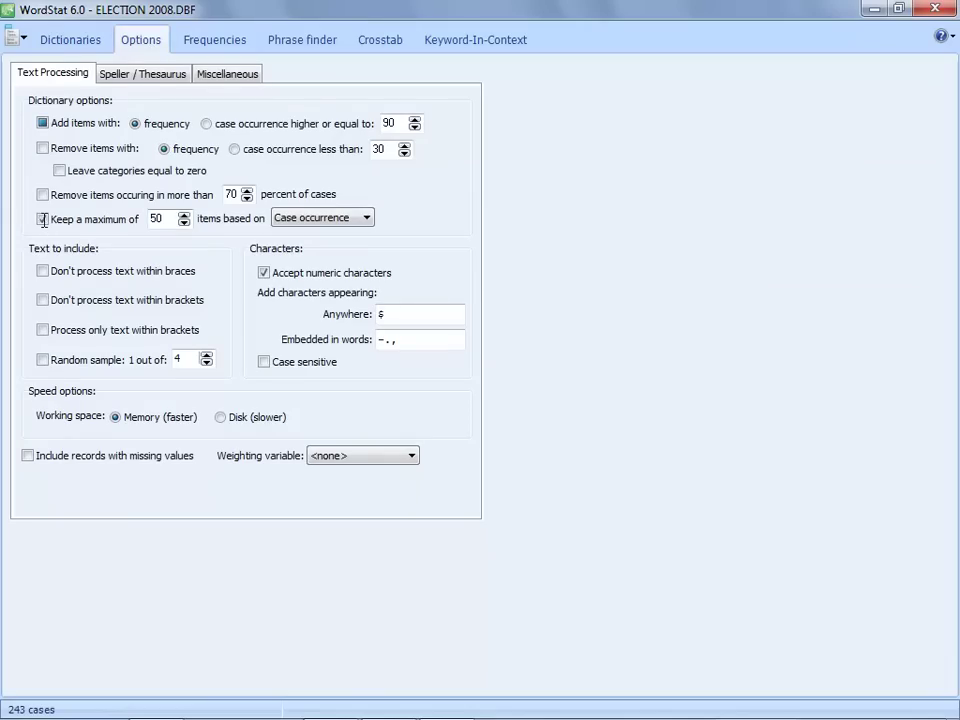
left_click(164, 218)
type("0")
left_click(358, 219)
left_click(298, 259)
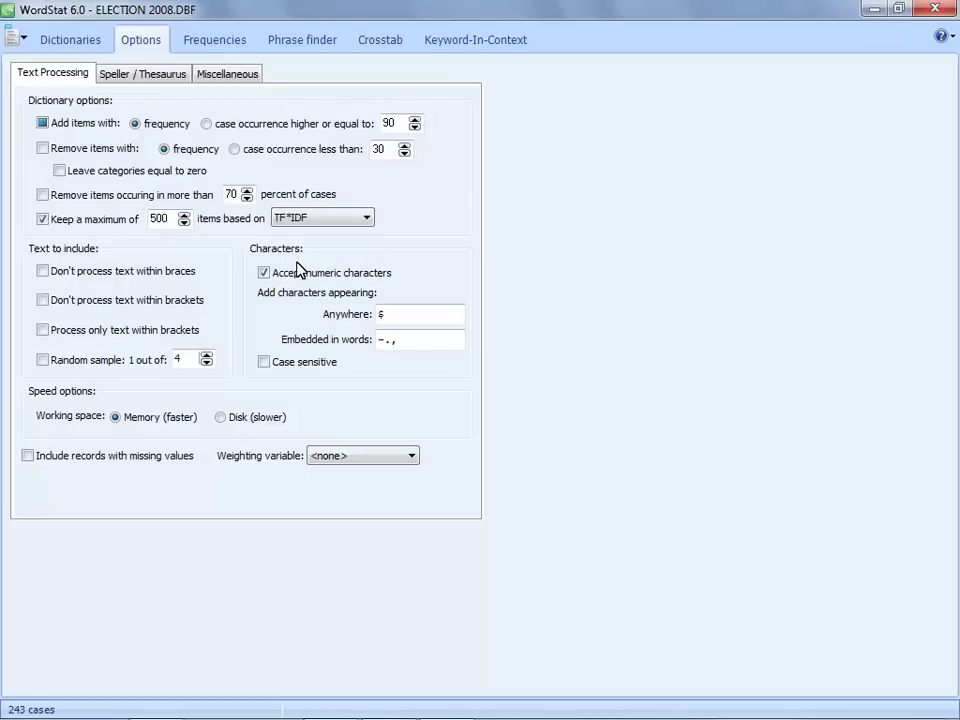
left_click(222, 43)
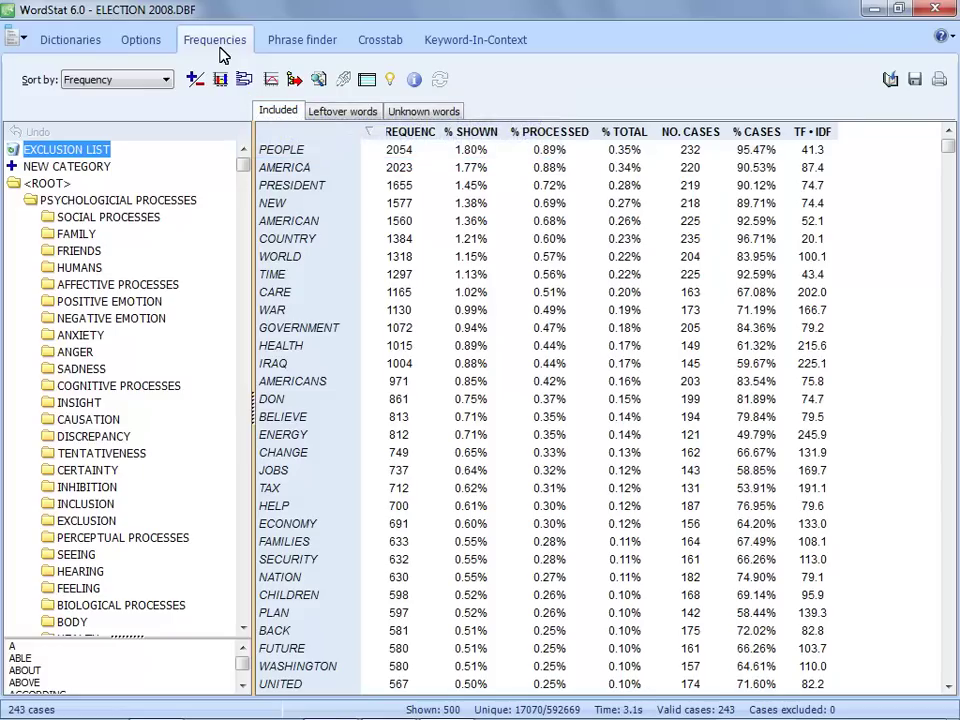
- Cluster the words by co-occurrence within the same paragraph and group the dendrogram into 269 clusters
left_click(241, 87)
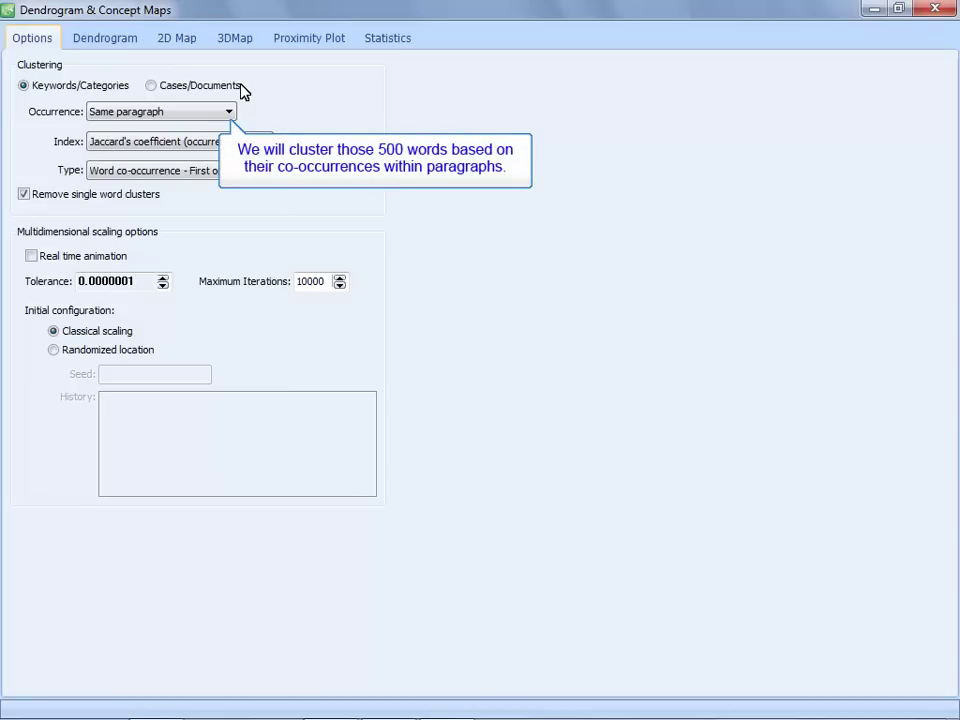
left_click(108, 40)
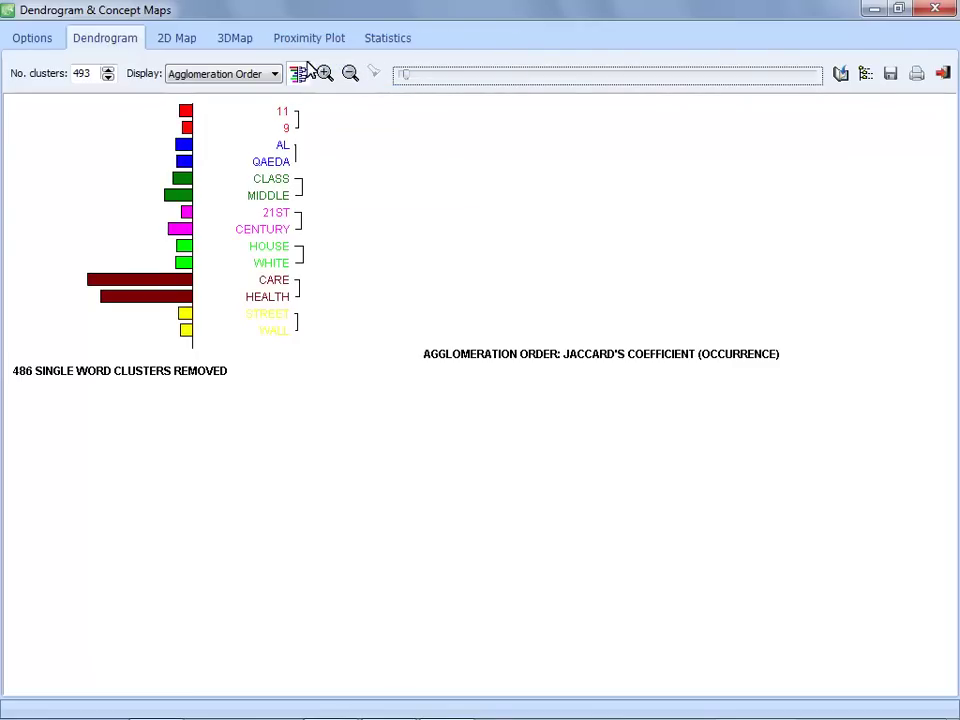
left_click_drag(406, 80, 414, 79)
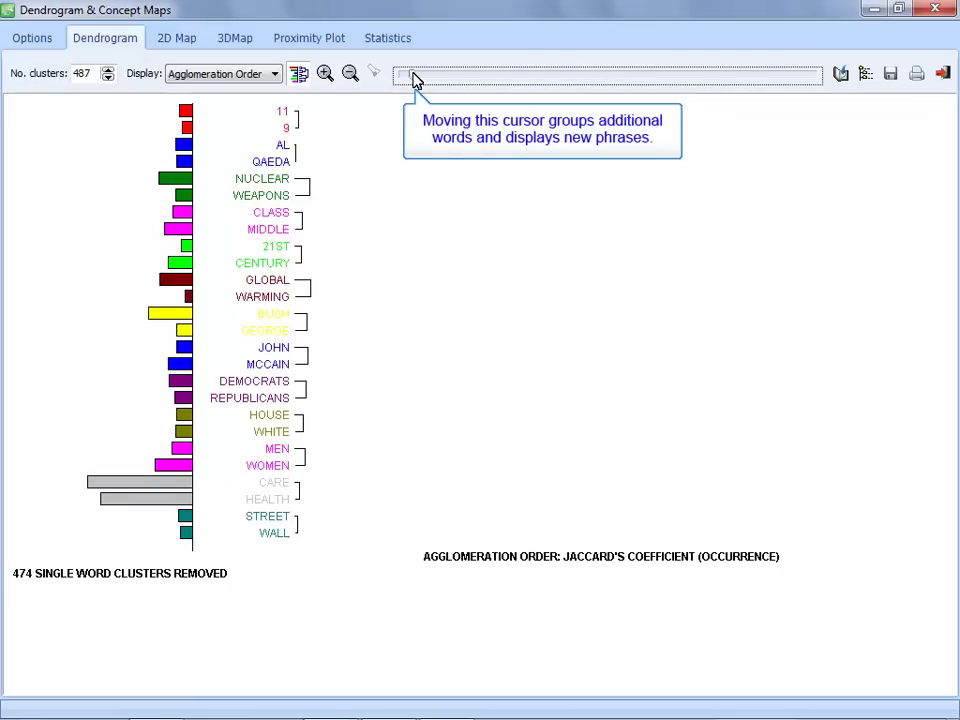
left_click_drag(414, 79, 510, 80)
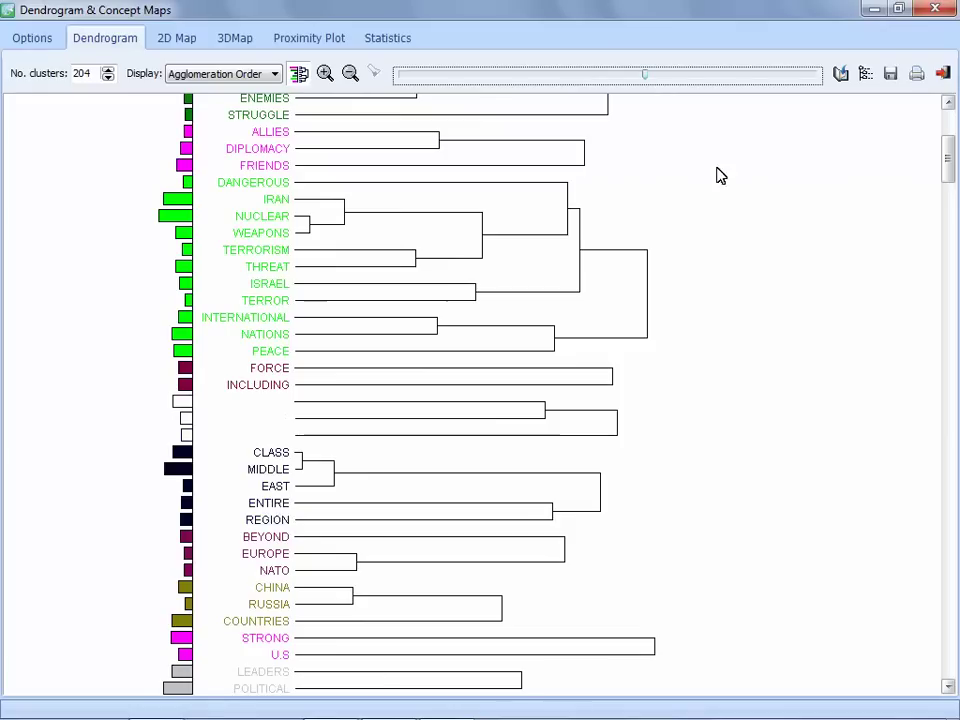
- Retrieve the text segments for the health care cluster in the dendrogram and close the retrieval results
left_click(954, 478)
left_click(954, 478)
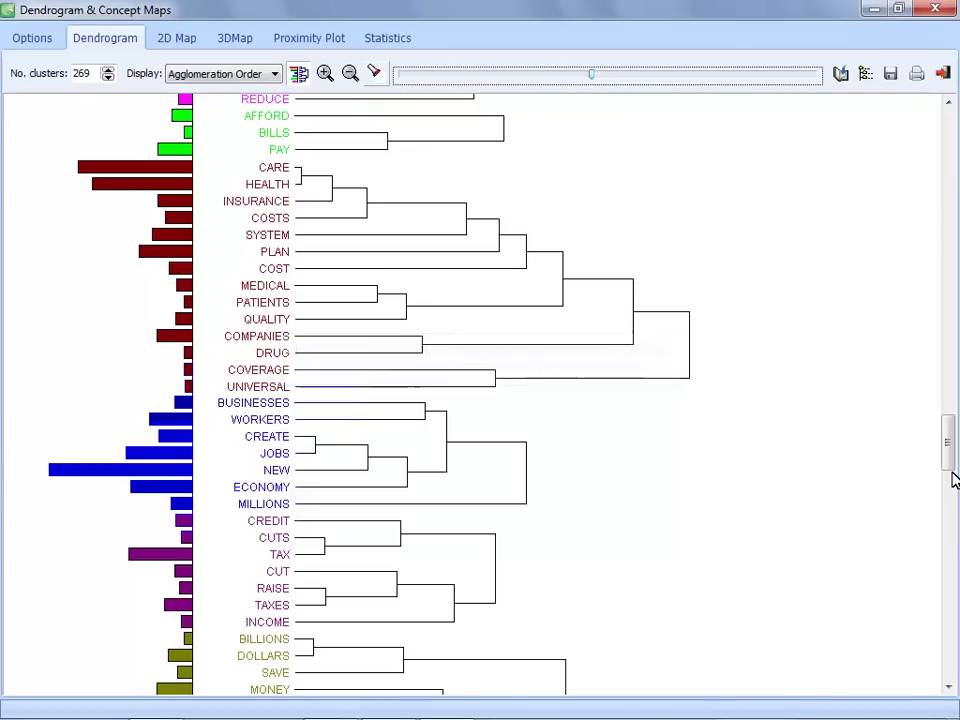
left_click(406, 280)
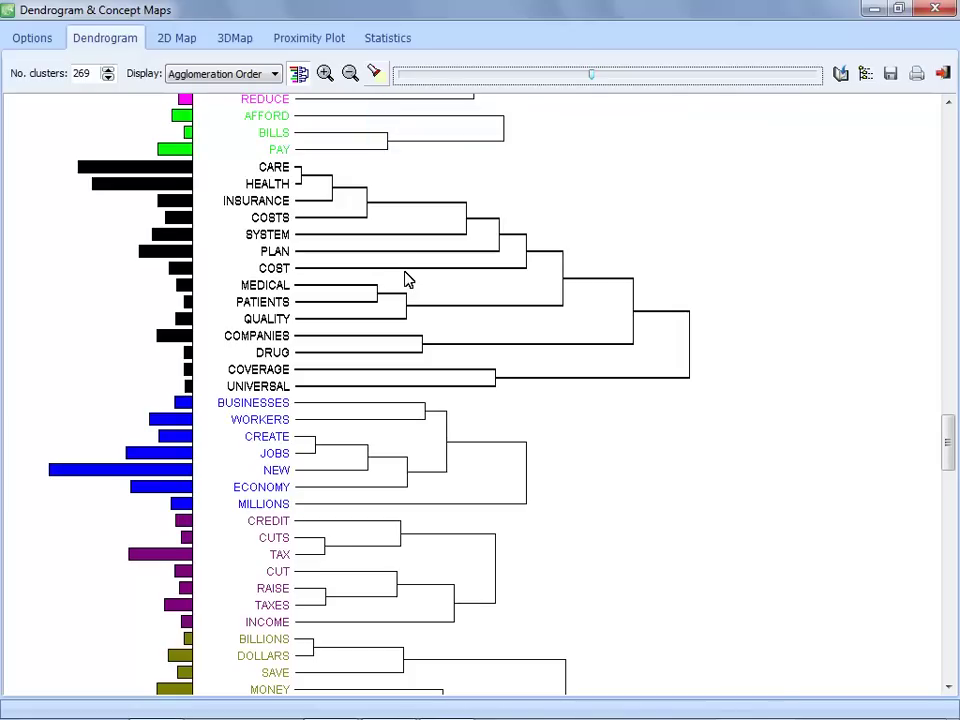
left_click(375, 73)
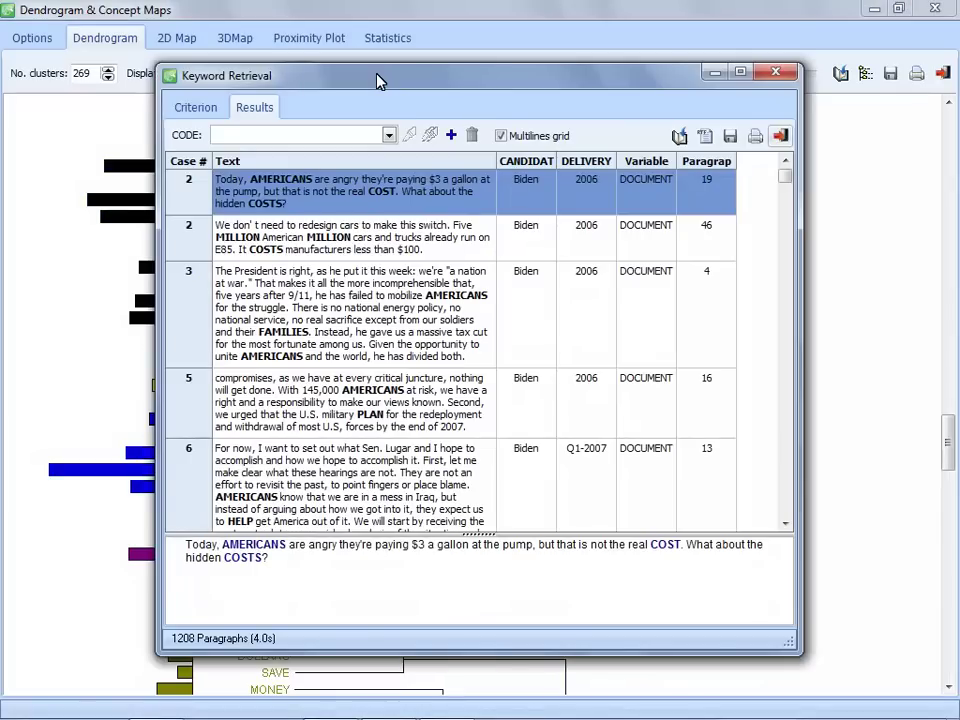
left_click(780, 135)
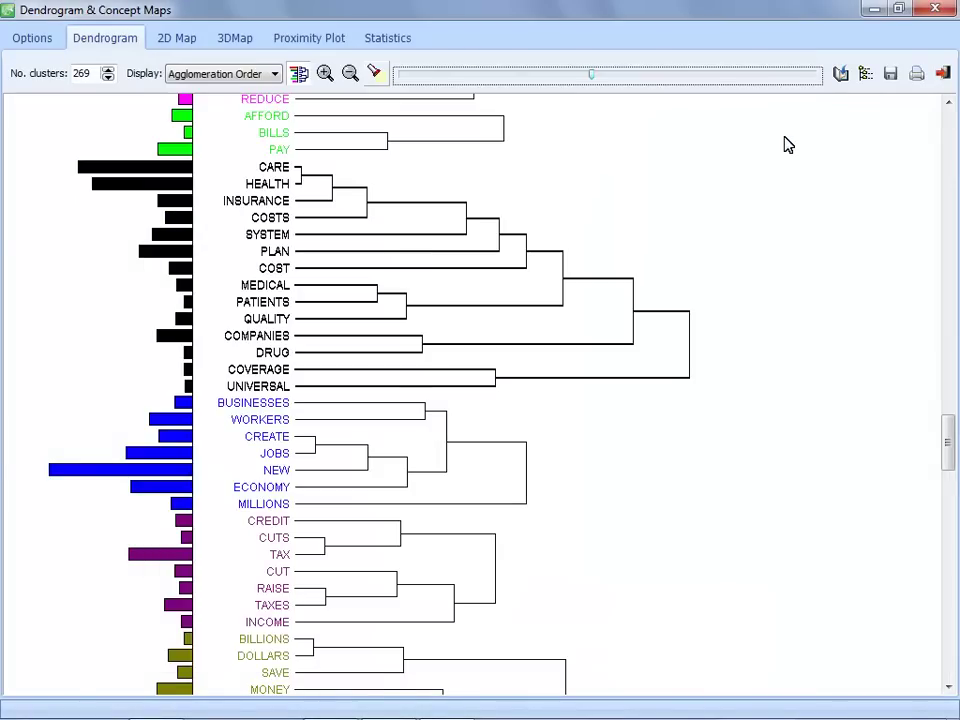
- Display the 2D concept map as a bubble plot, and view the 3D concept map from a rotated angle
left_click(189, 46)
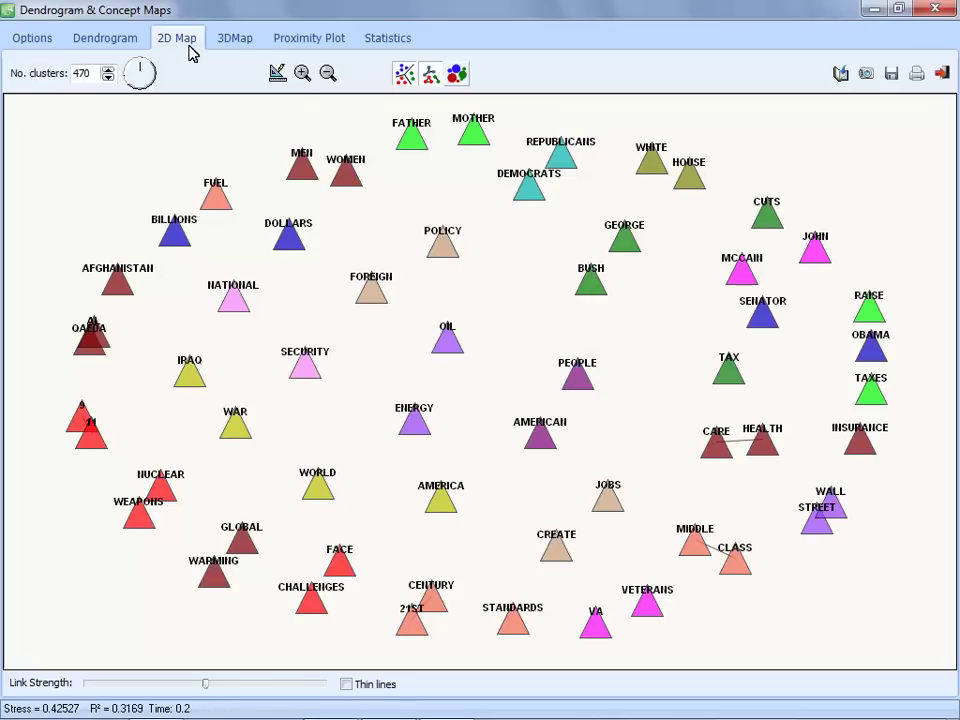
left_click(456, 75)
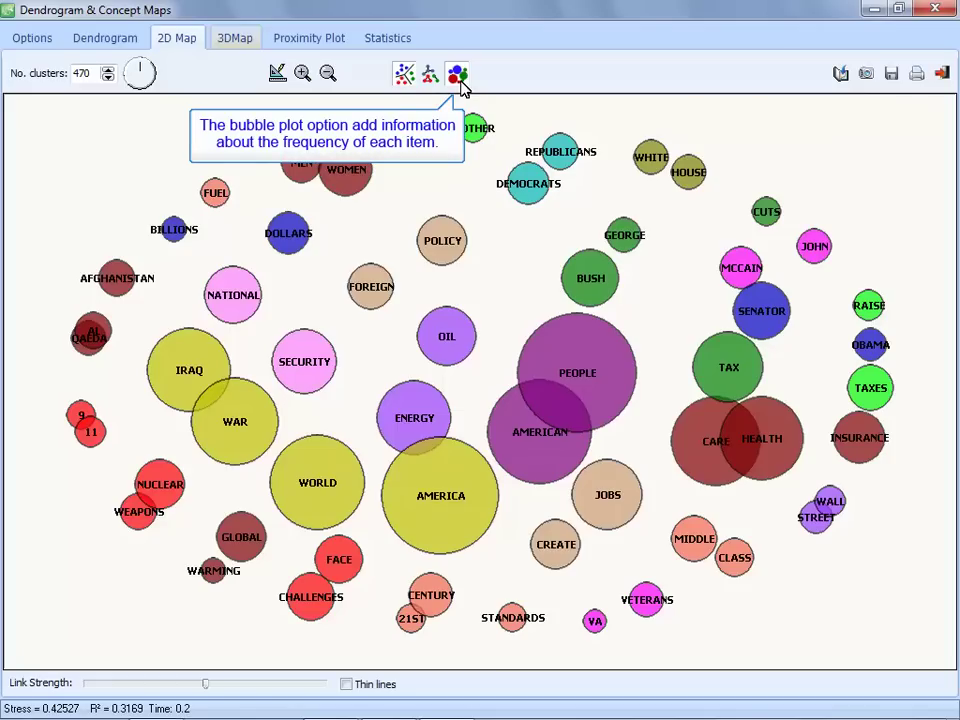
left_click(240, 42)
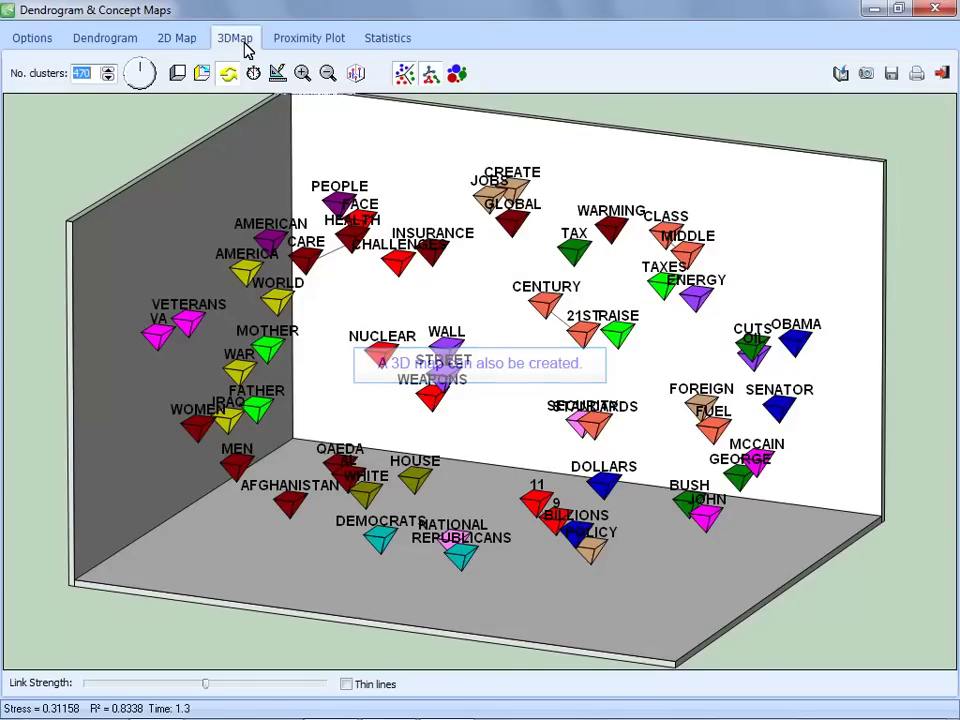
left_click_drag(668, 412, 538, 443)
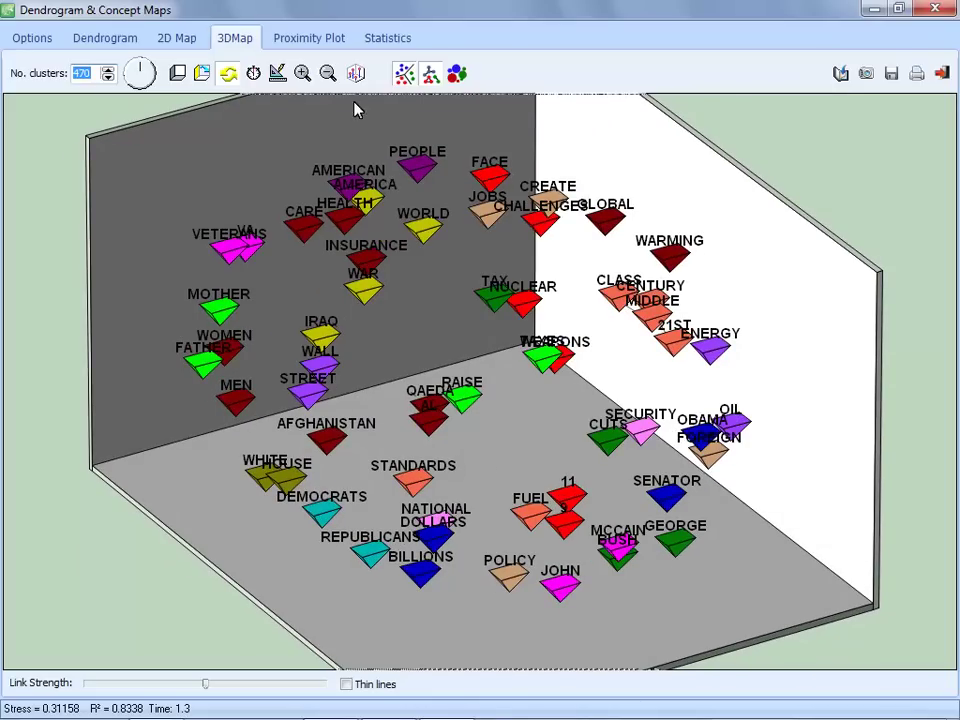
- Compare AFGHANISTAN and IRAQ as target items in the proximity plot, using back-to-back bars
left_click(322, 45)
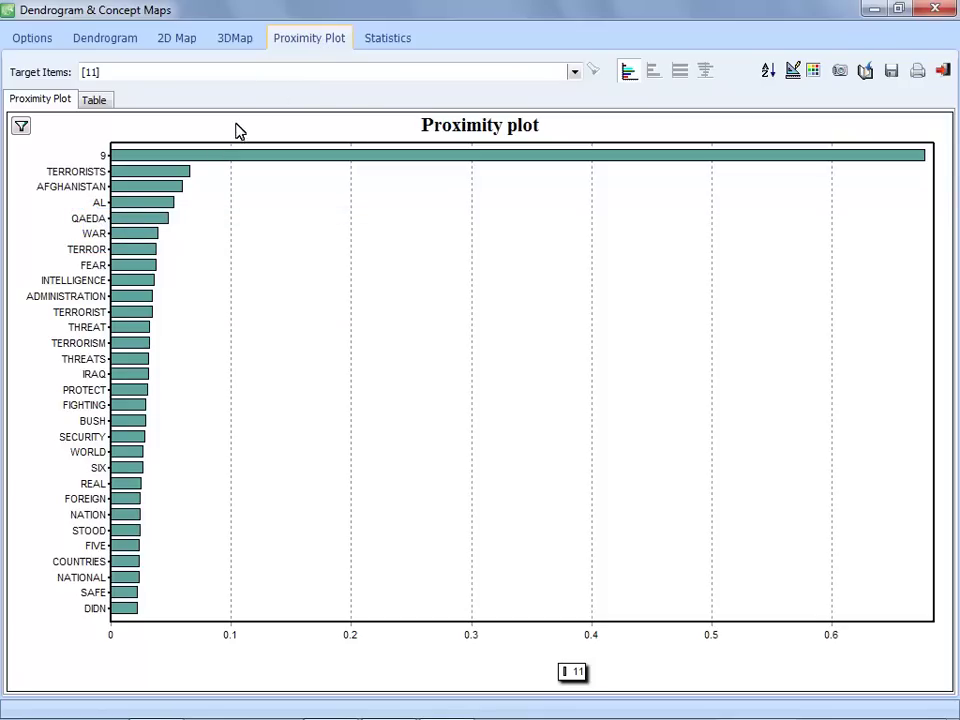
double_click(178, 190)
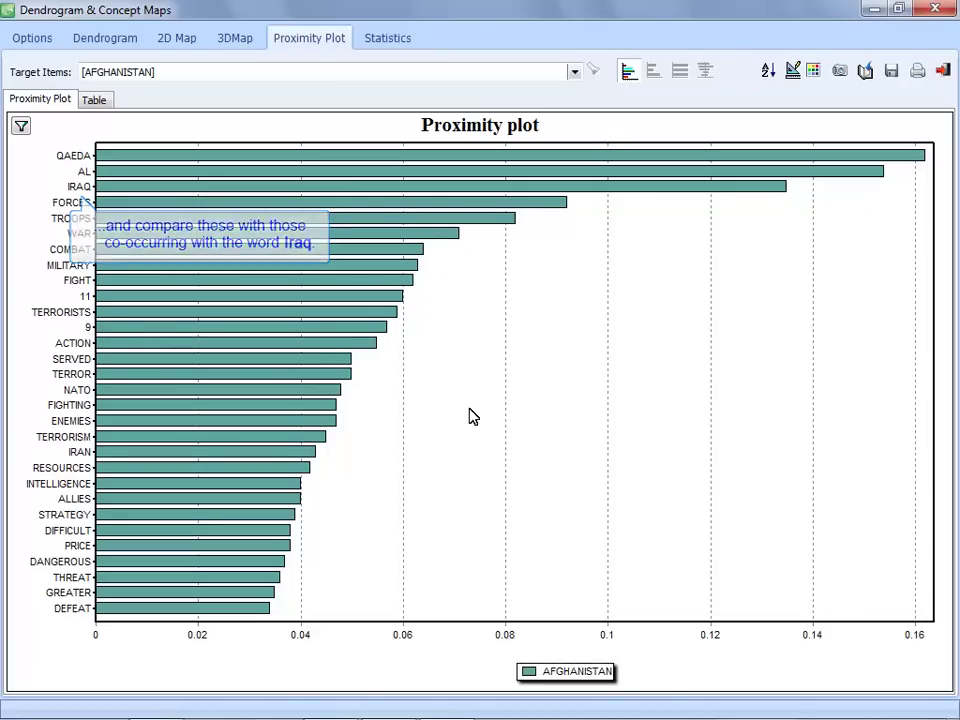
right_click(128, 194)
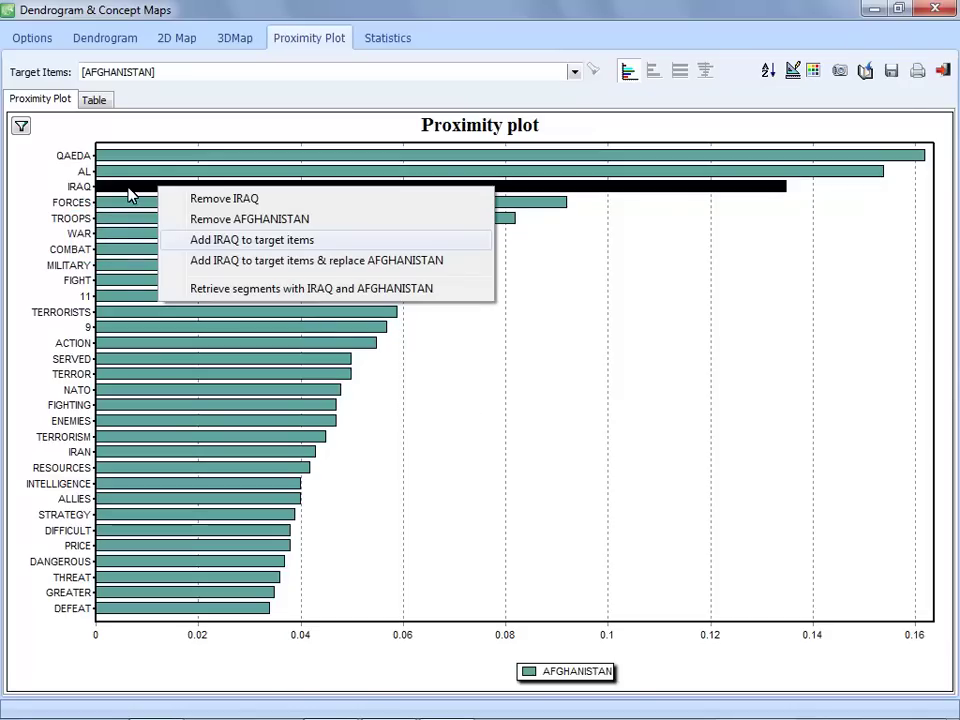
left_click(251, 243)
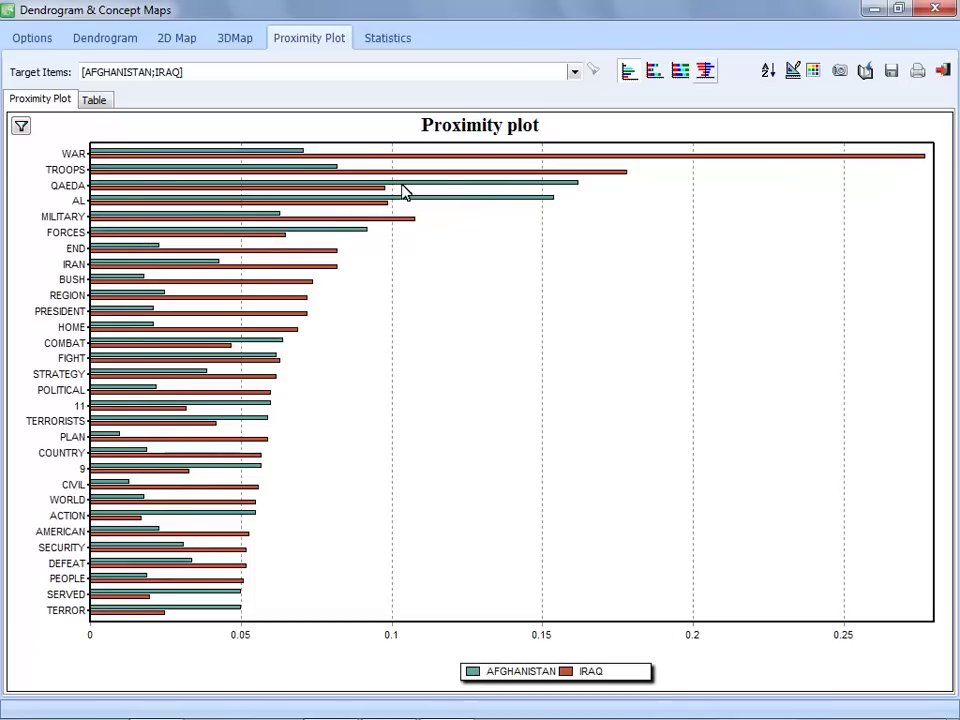
left_click(705, 72)
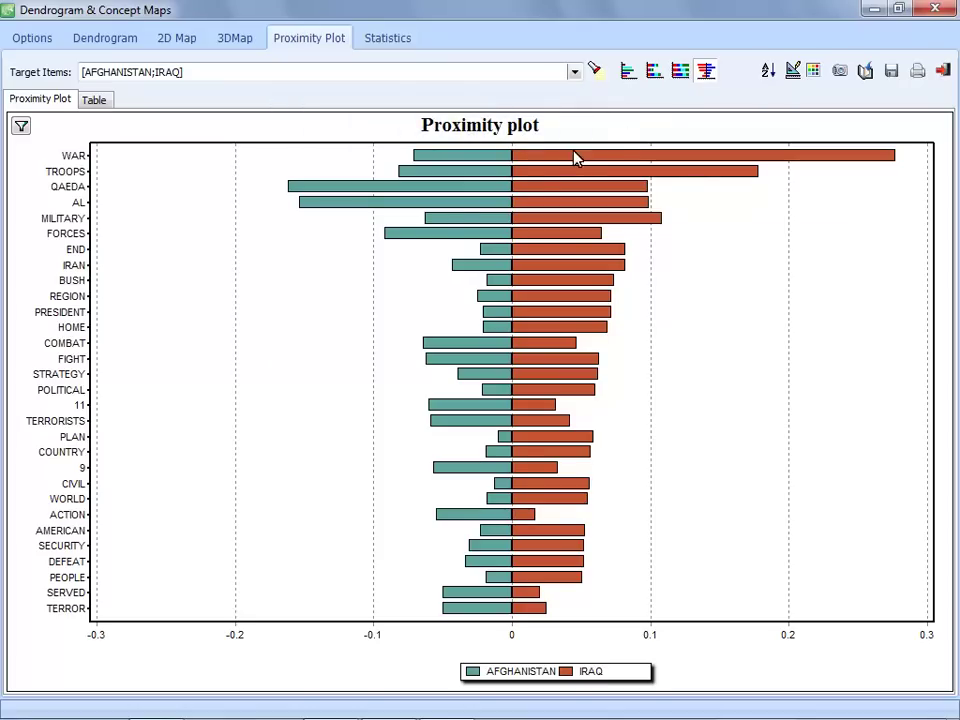
- Retrieve the segments containing both MILITARY and AFGHANISTAN from the proximity plot and close the results
left_click(463, 220)
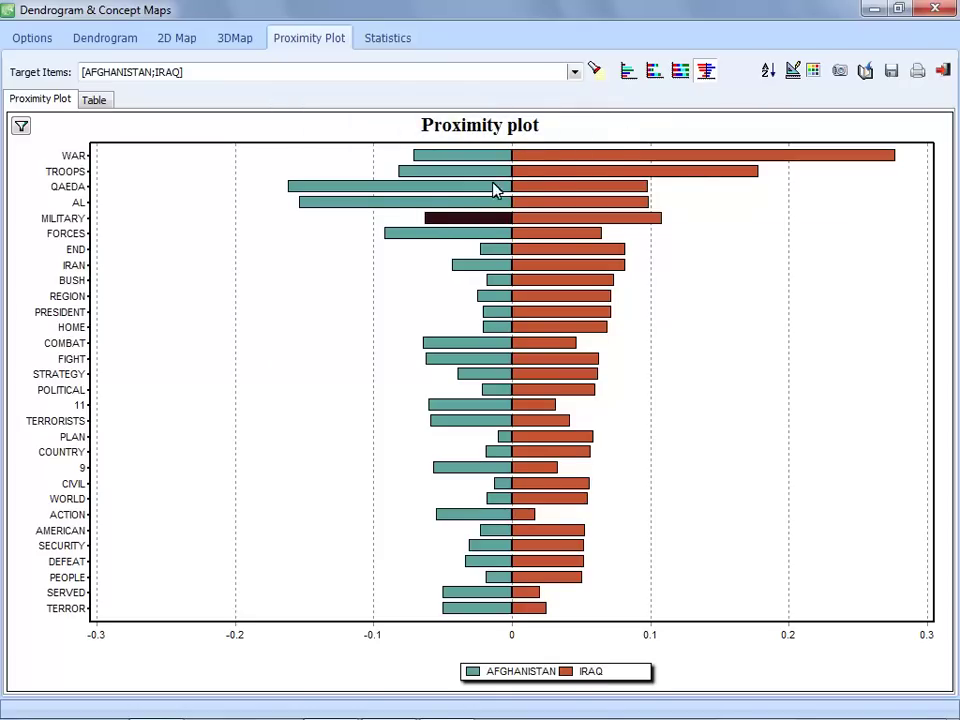
left_click(596, 72)
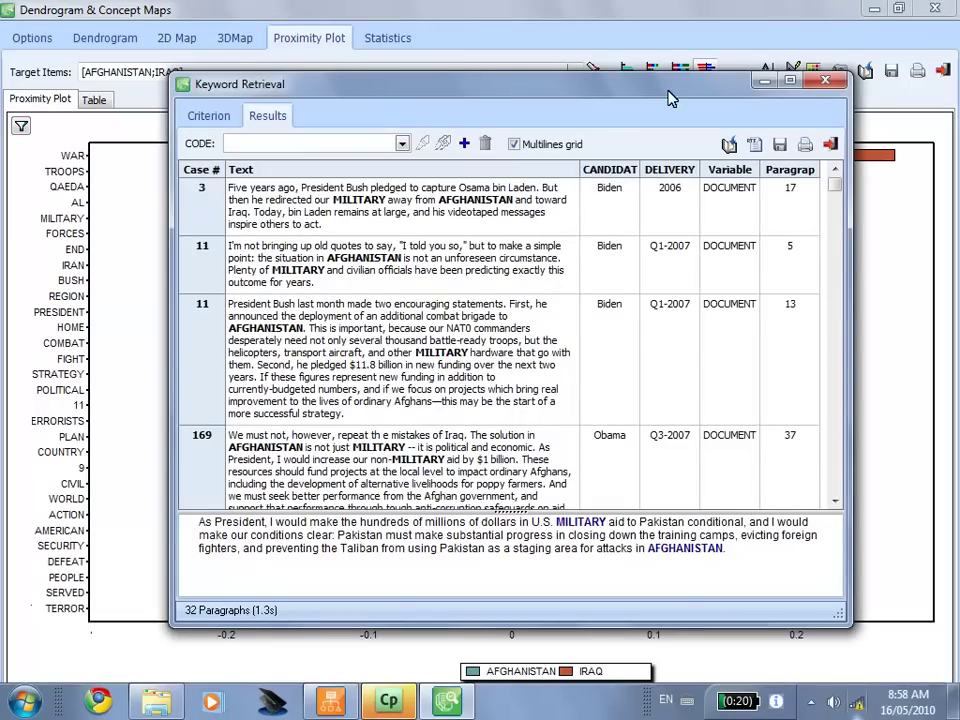
left_click(831, 146)
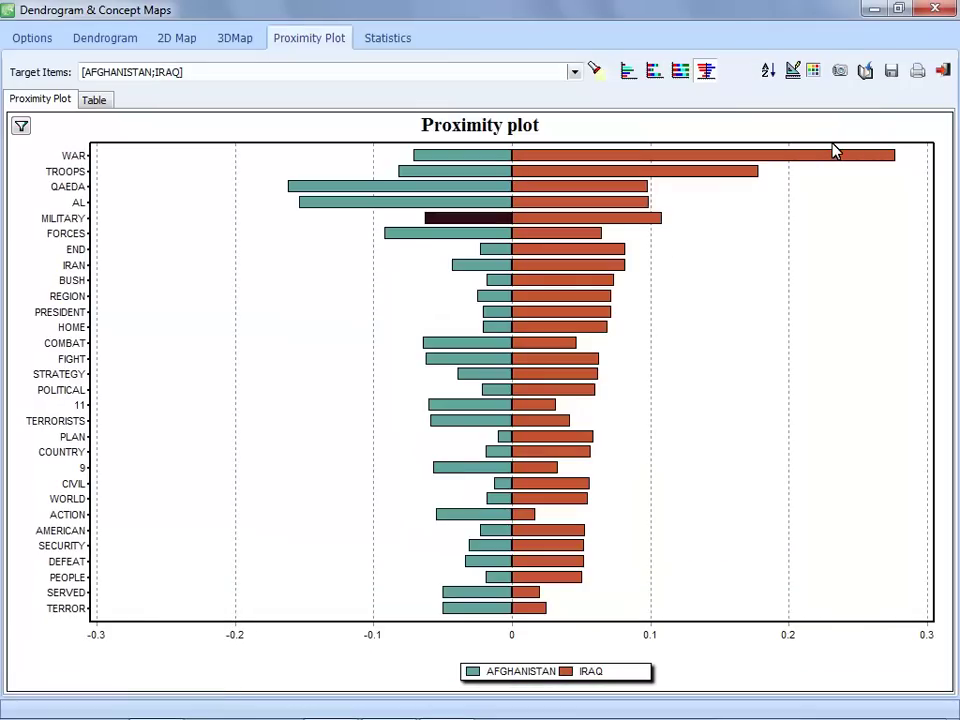
- Export the keyword similarity matrix for social network analysis as a UCINET file named SNA project
left_click(390, 40)
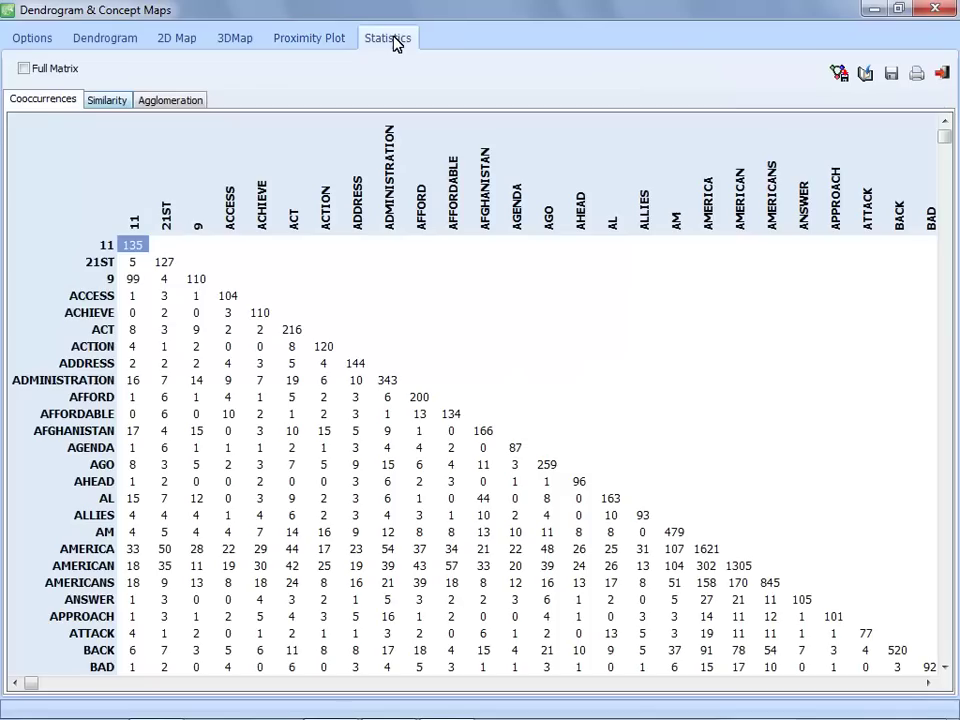
left_click(107, 101)
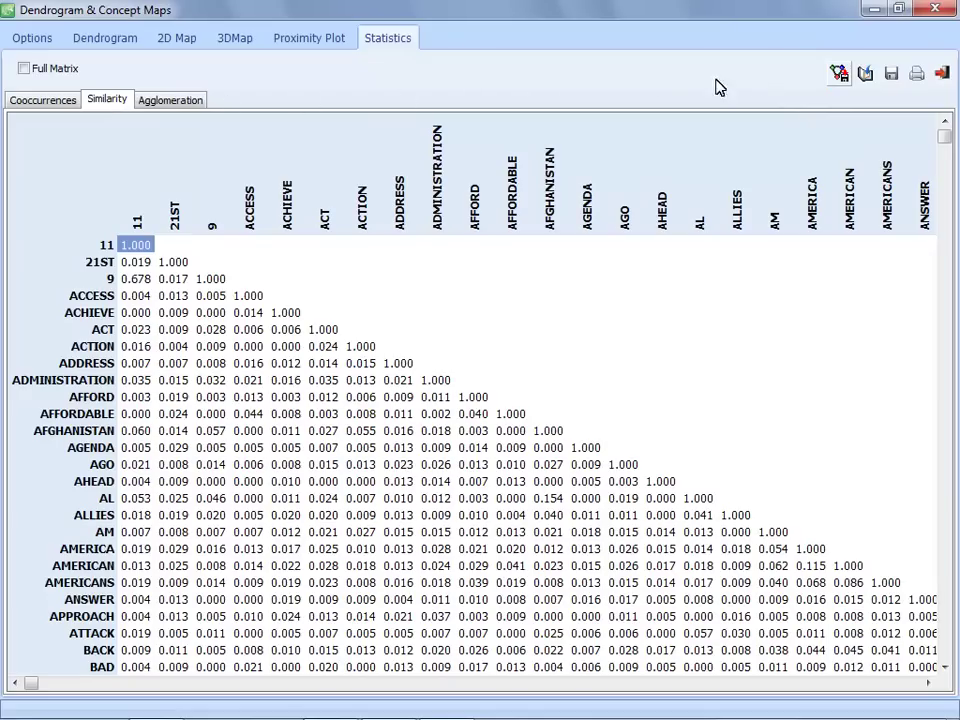
left_click(839, 76)
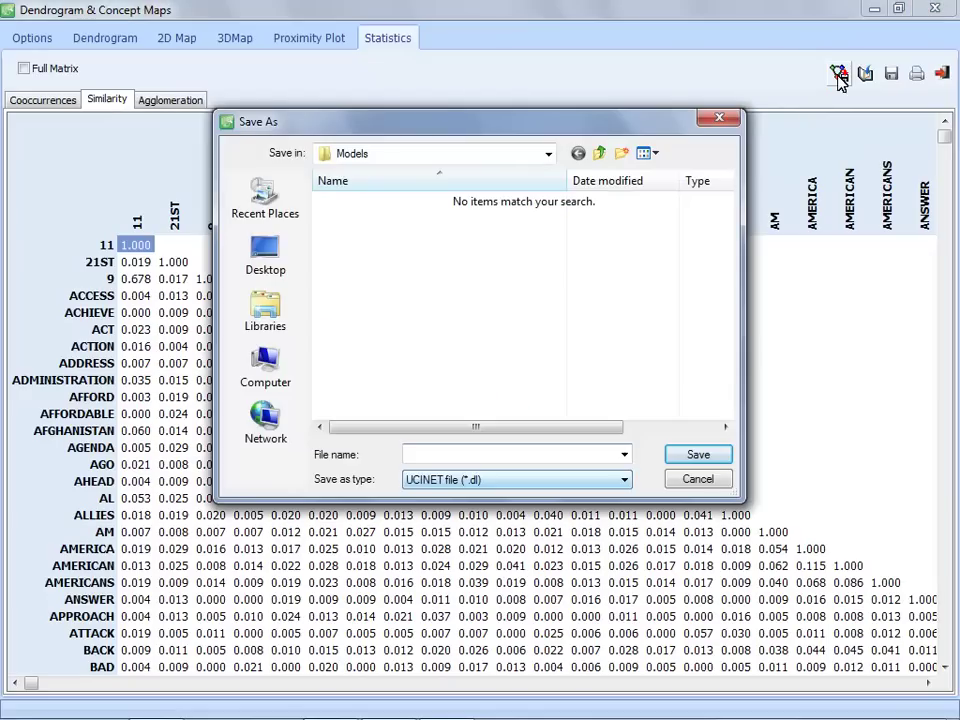
left_click(624, 480)
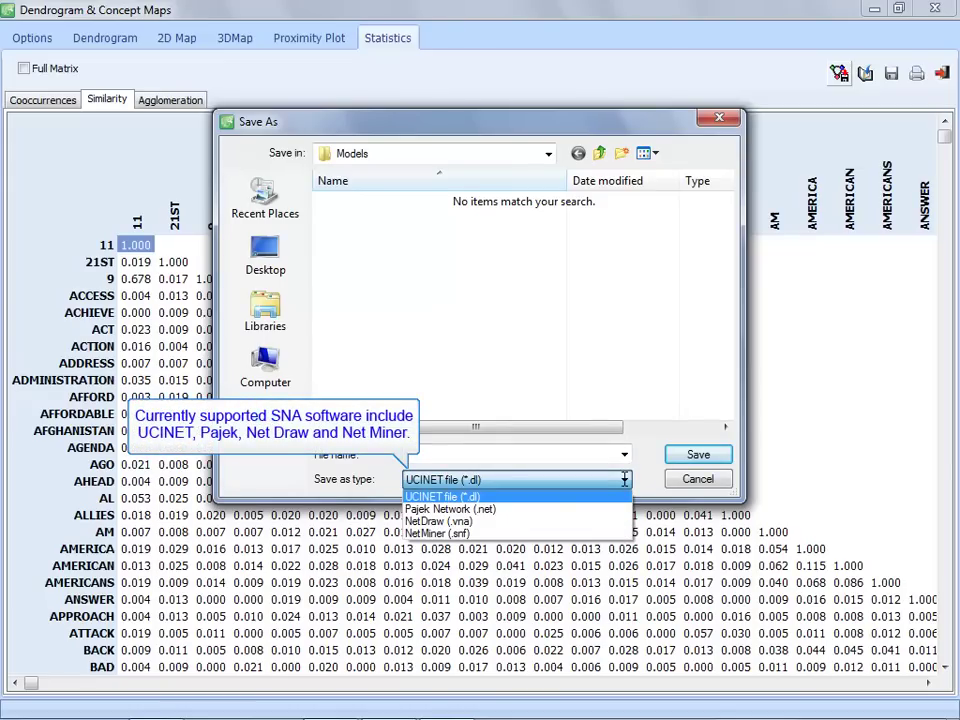
left_click(424, 454)
type("SNA project")
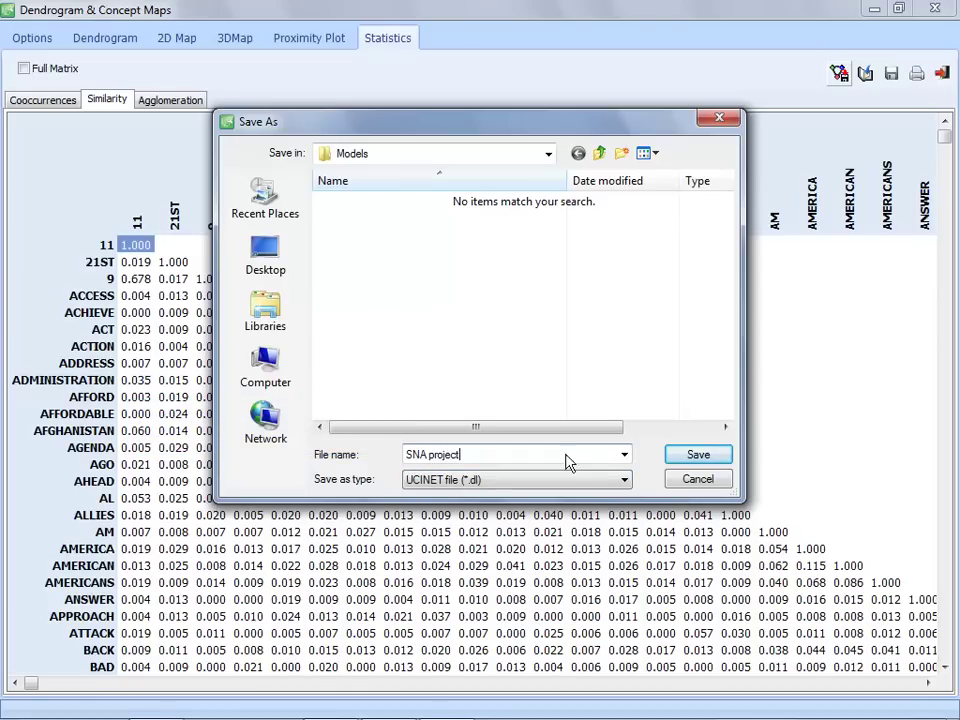
left_click(696, 454)
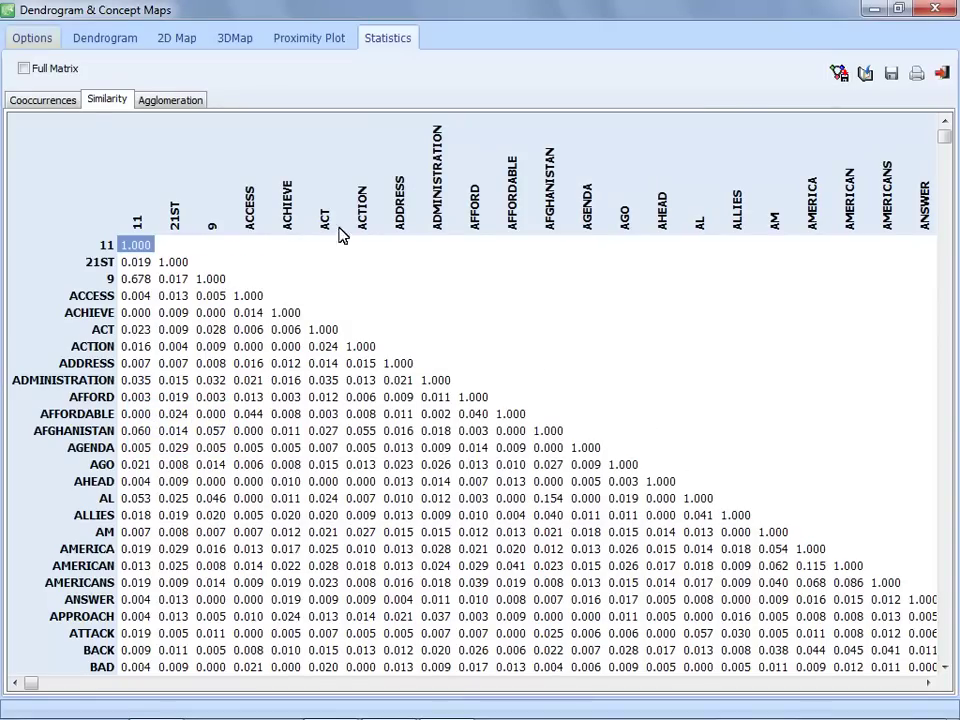
- Switch the clustering to cases/documents and reduce the document dendrogram to 111 clusters
left_click(32, 38)
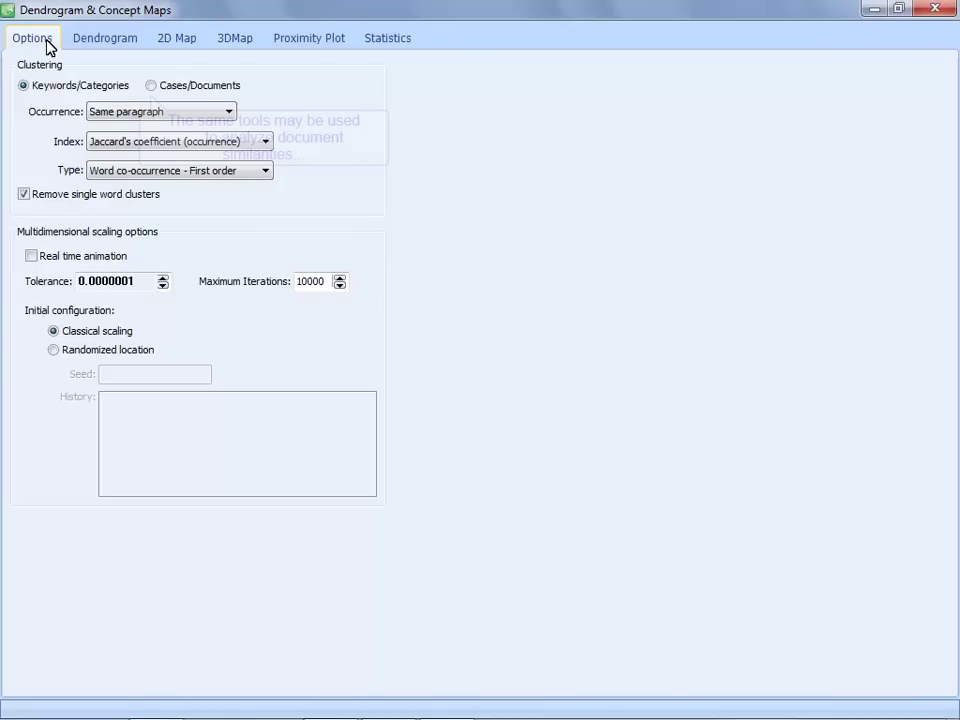
left_click(151, 86)
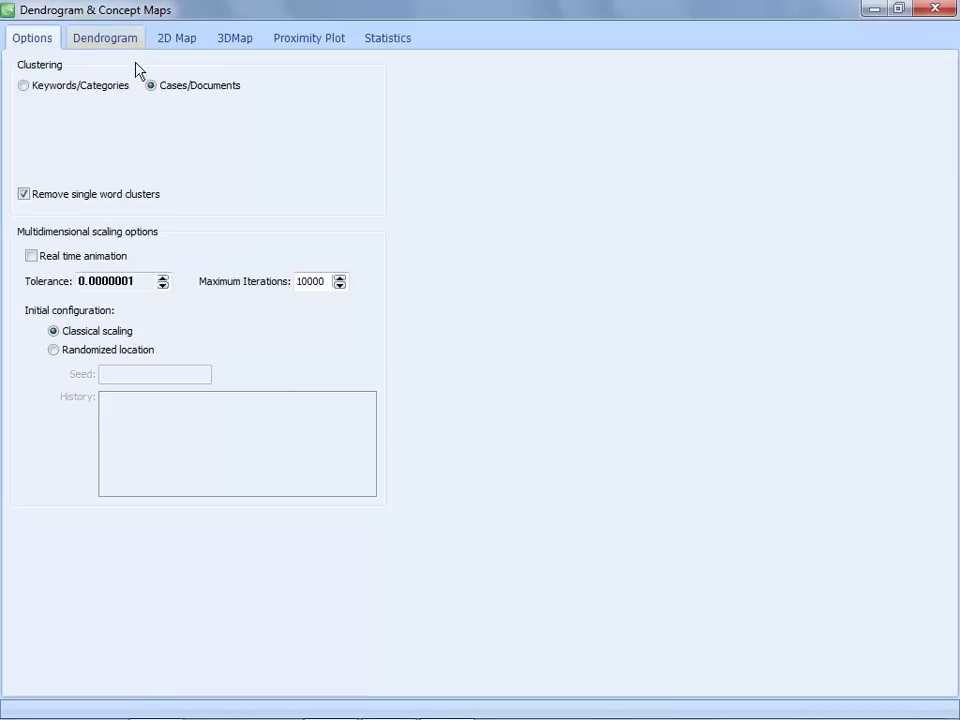
left_click(121, 40)
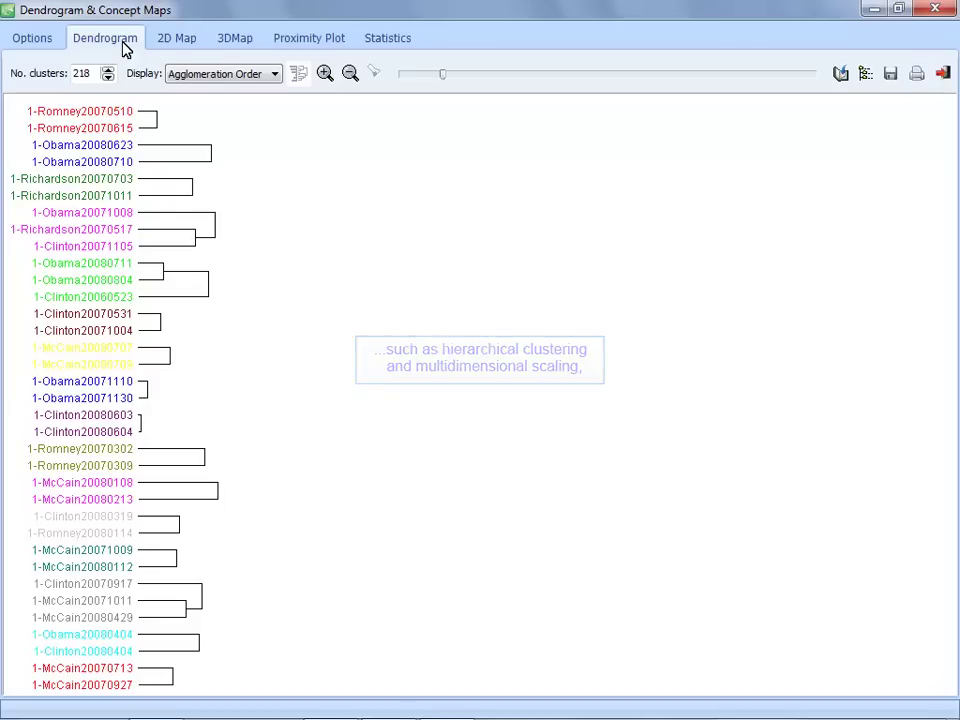
left_click_drag(442, 73, 624, 74)
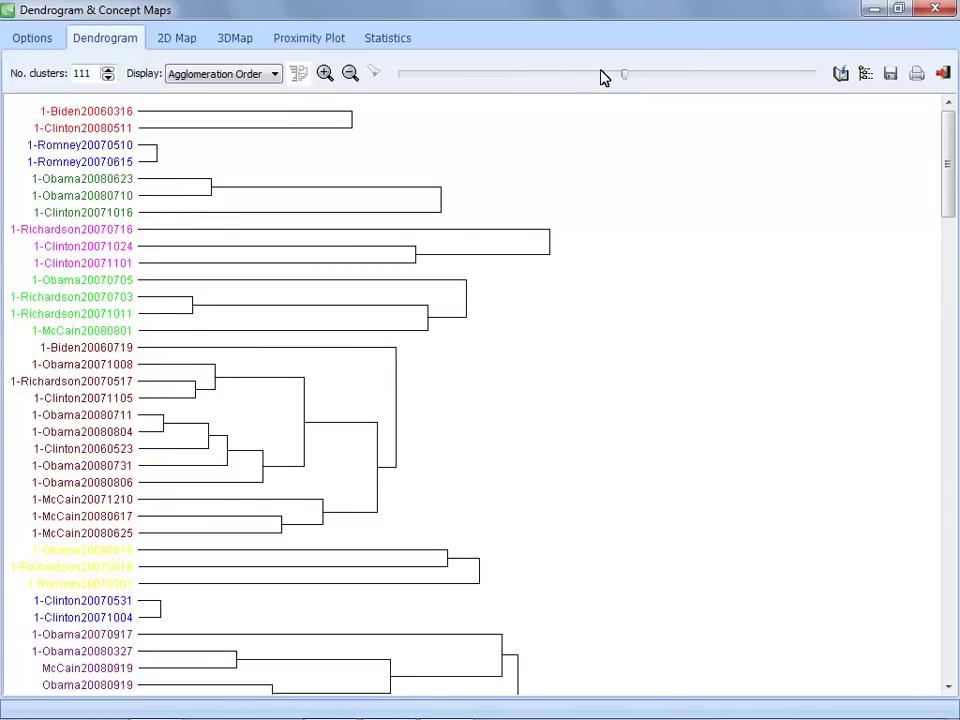
- Show the proximity plot for the speech 1-Obama20080304 and close the clustering and concept map window
left_click(308, 38)
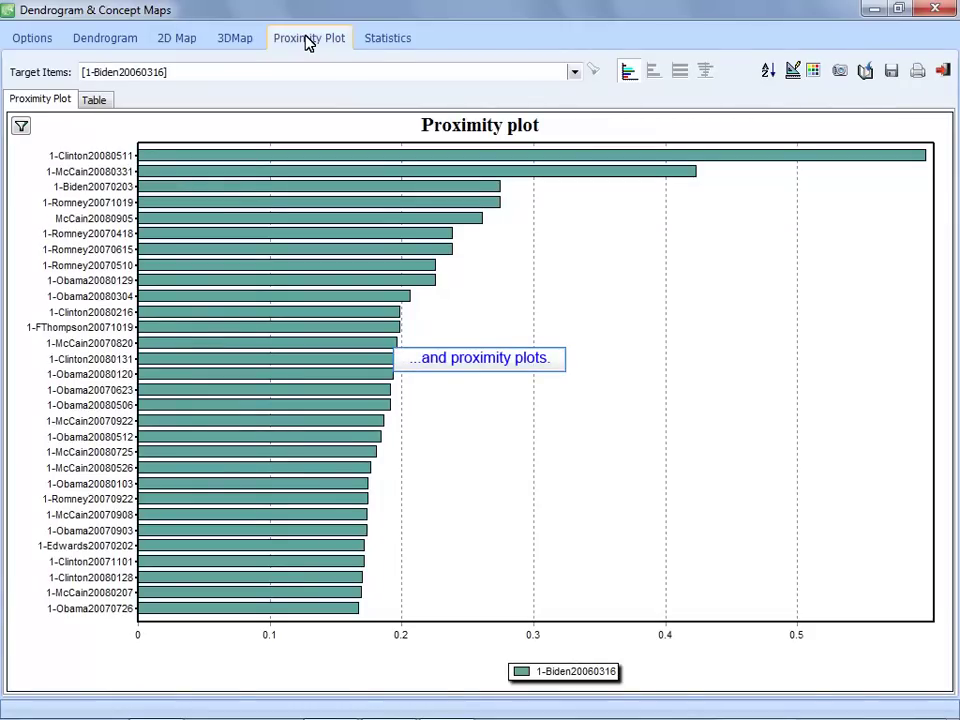
double_click(228, 302)
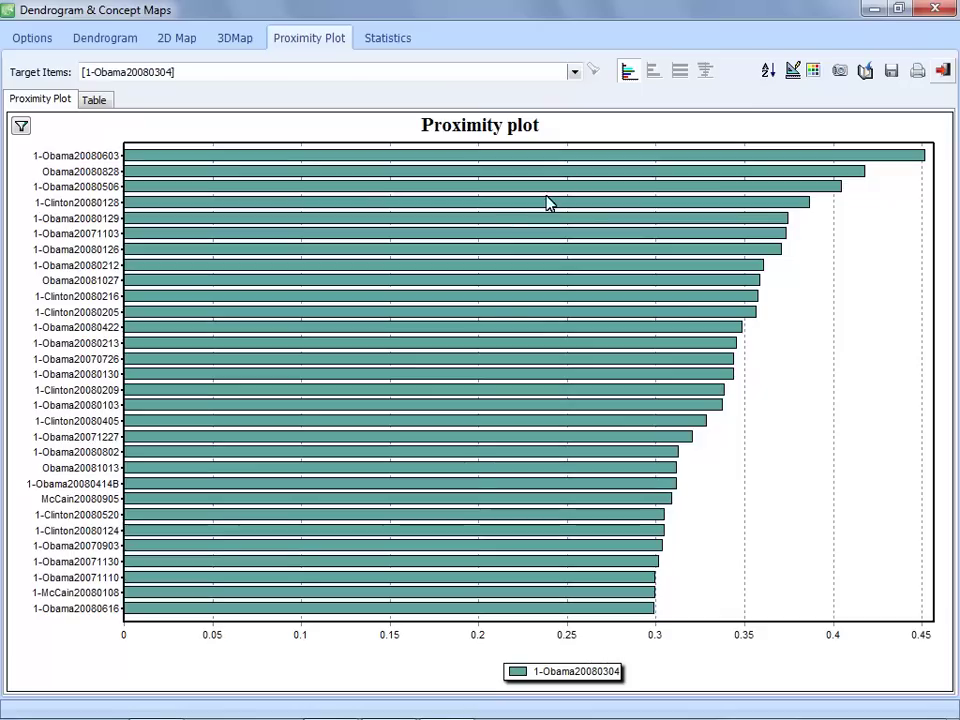
left_click(943, 71)
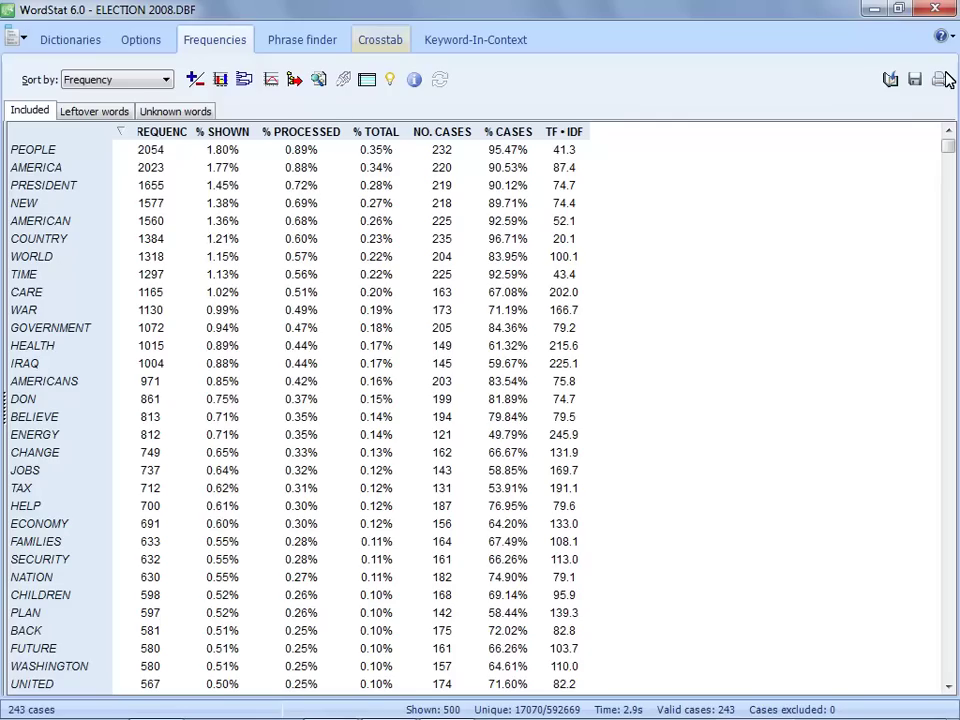
- Chart the use of BUSH by CANDIDATE from the crosstab and close the chart
left_click(390, 53)
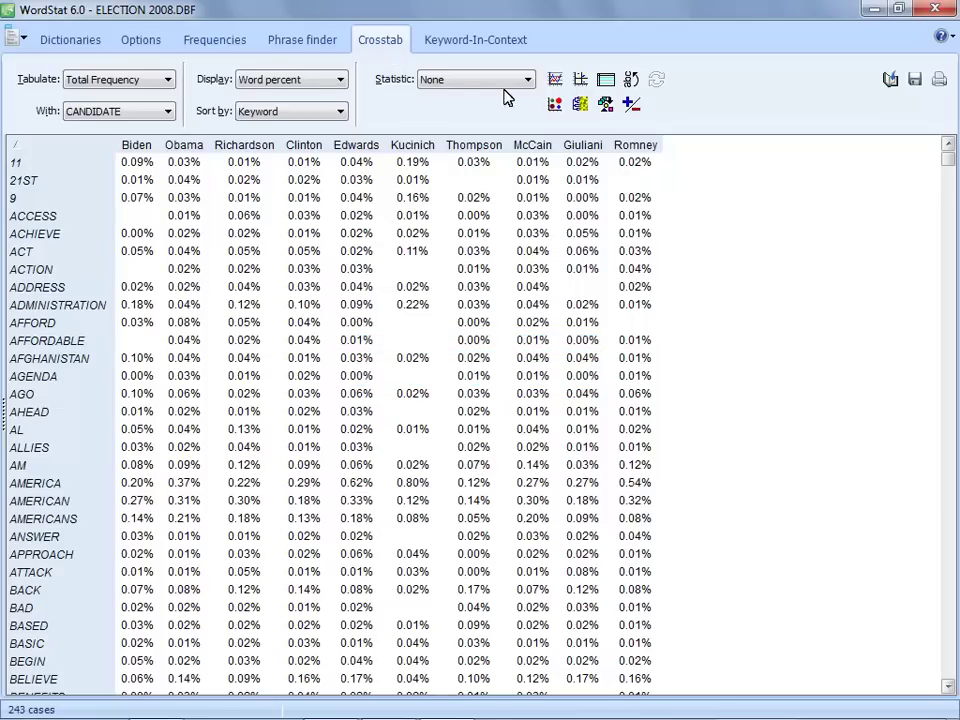
left_click(950, 258)
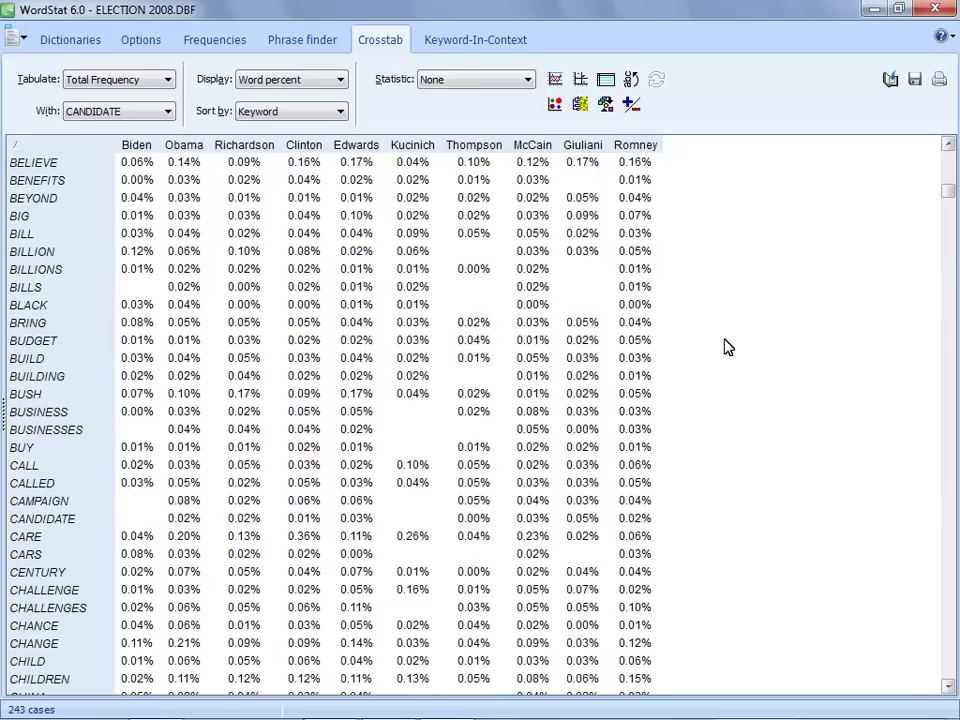
left_click(585, 395)
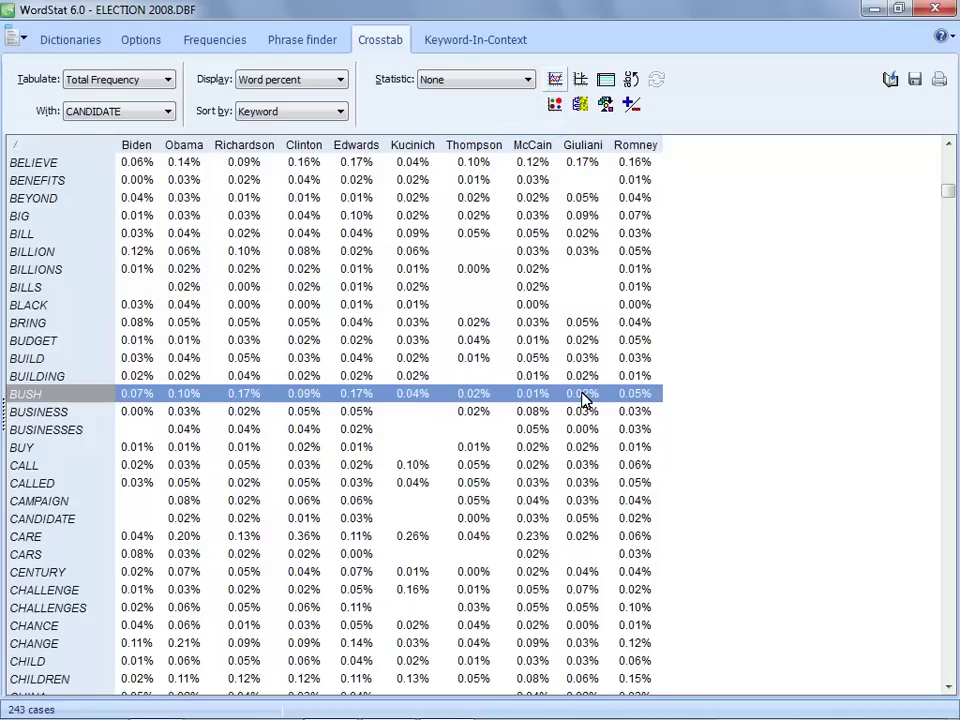
left_click(555, 80)
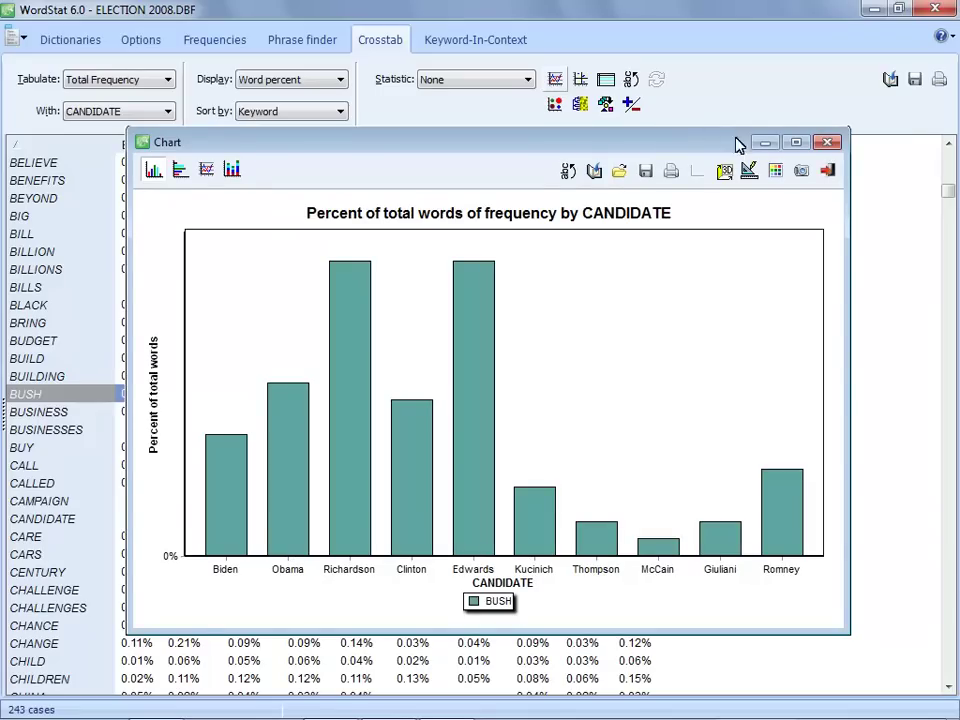
left_click(828, 173)
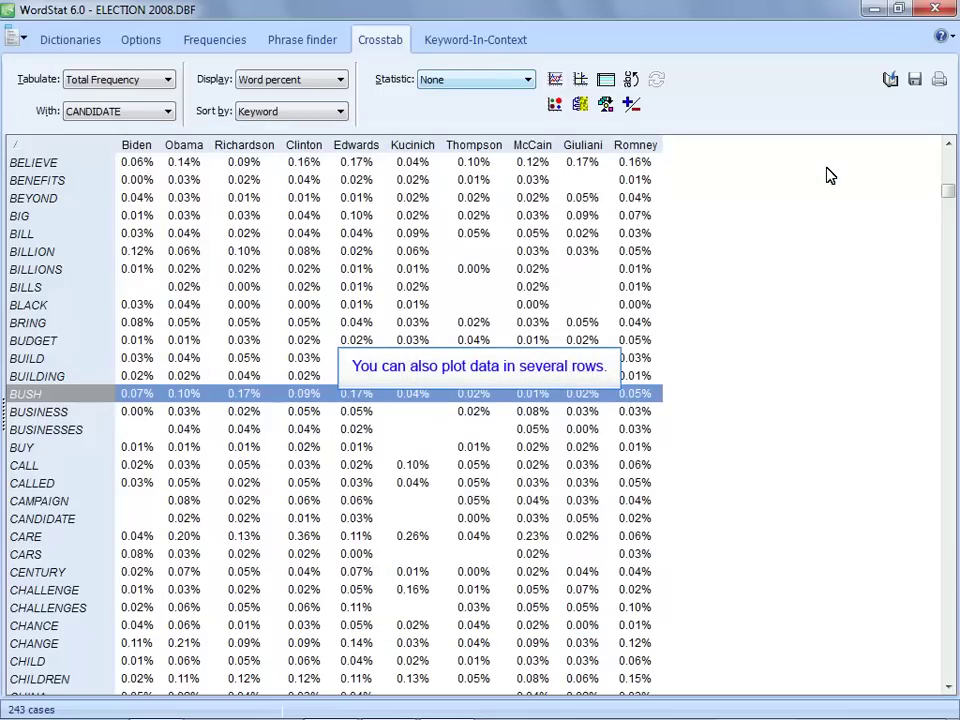
- Chart BELIEVE, BUSINESS and CHILD together by CANDIDATE from the crosstab
left_click(407, 165)
left_click(196, 415, "ctrl")
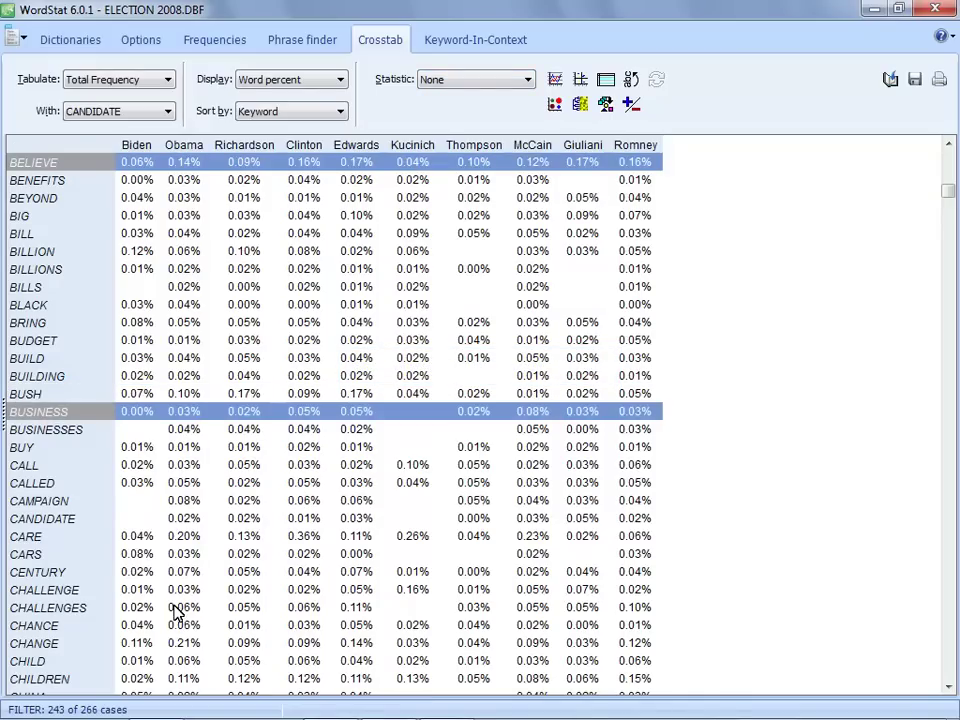
left_click(172, 661, "ctrl")
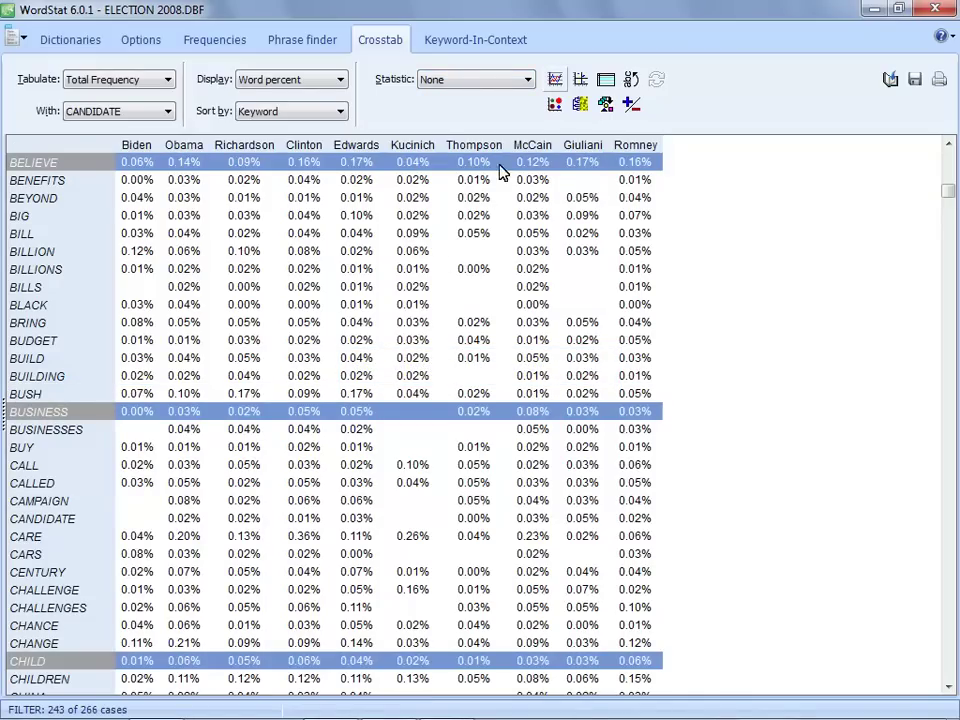
left_click(555, 82)
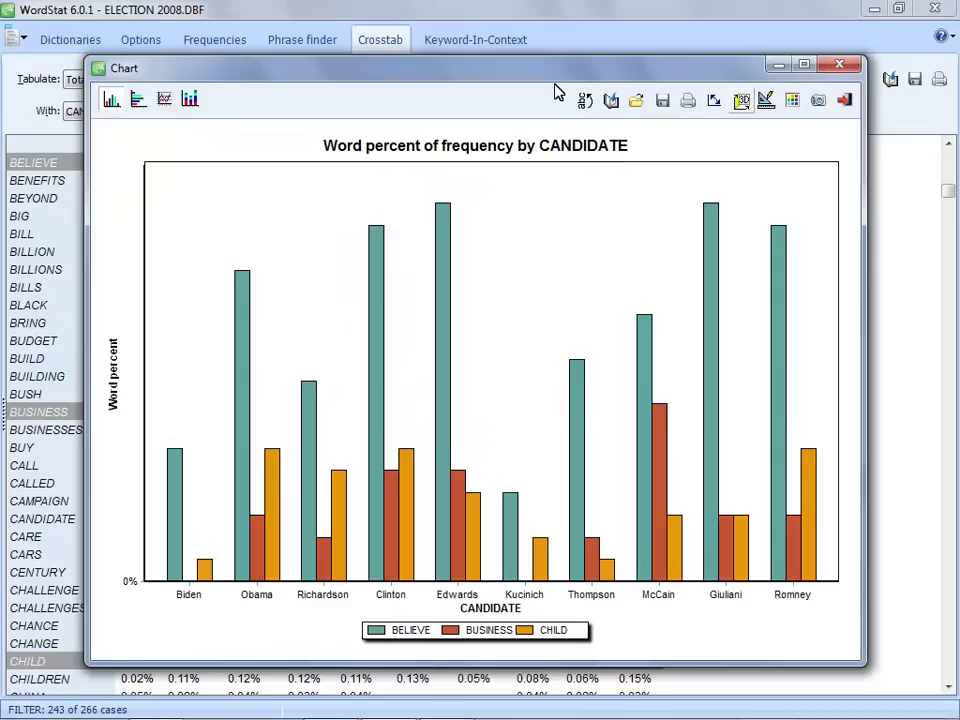
- View the three-keyword chart in 3D as horizontal bars and as stacked bars, and close it
left_click(742, 100)
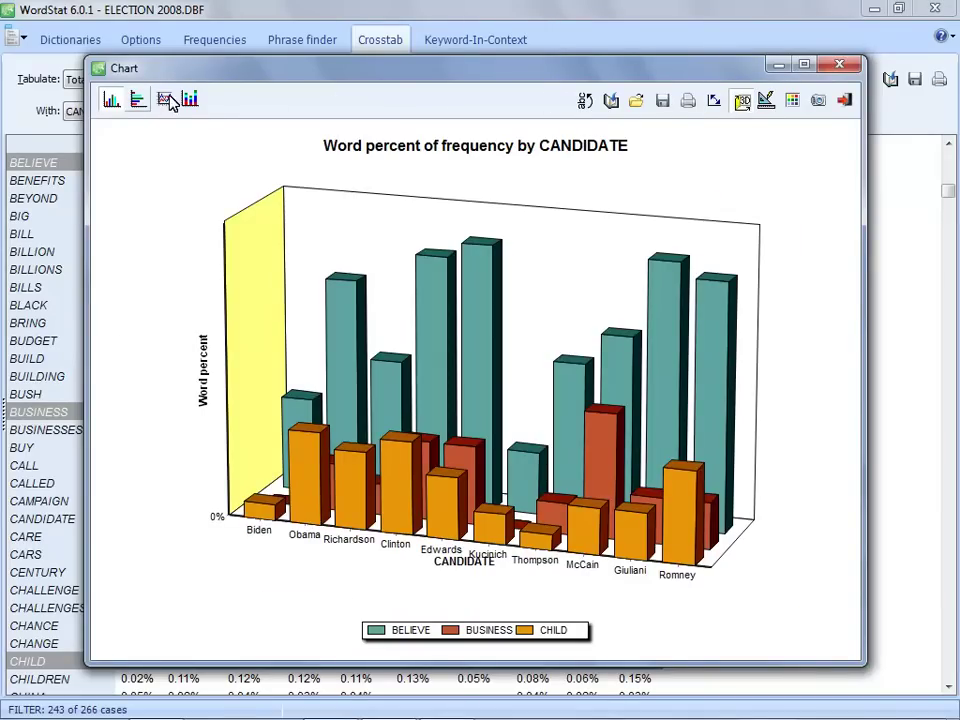
left_click(138, 101)
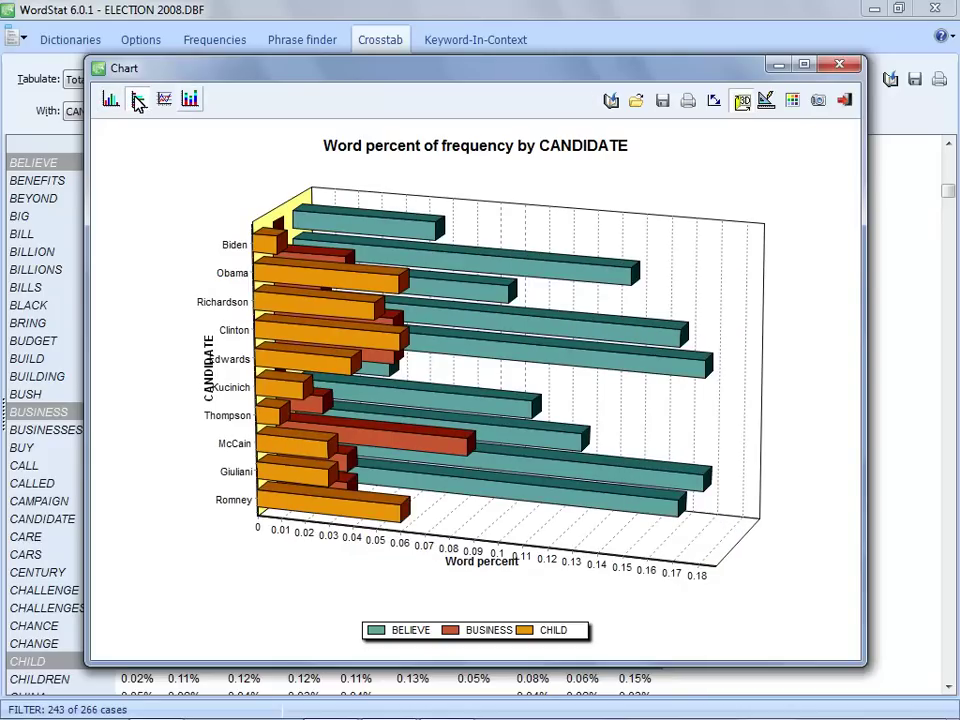
left_click(191, 101)
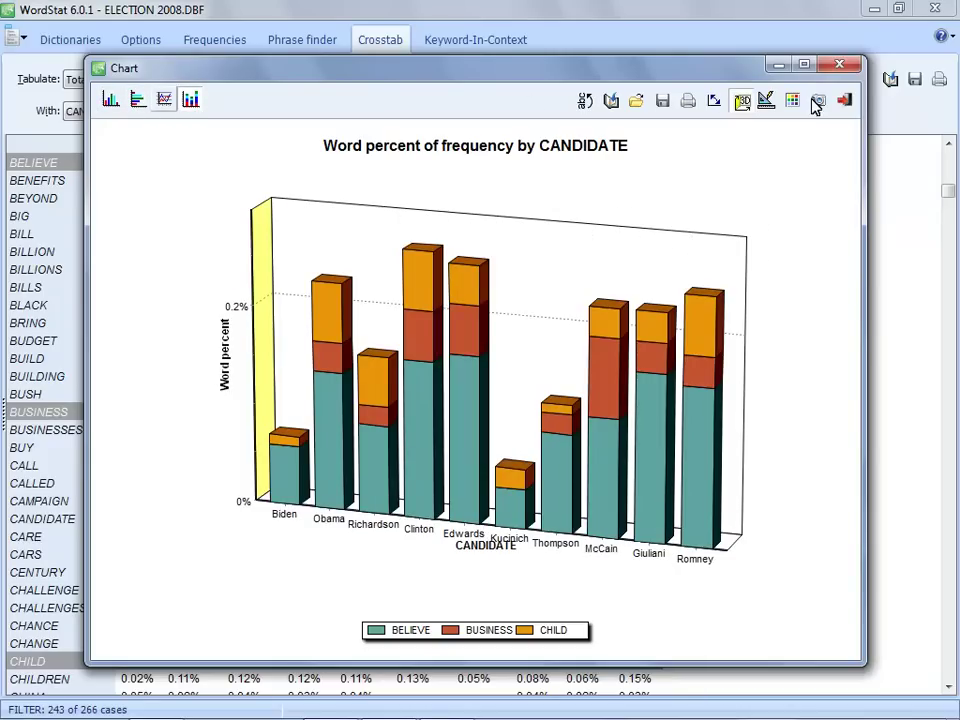
left_click(844, 100)
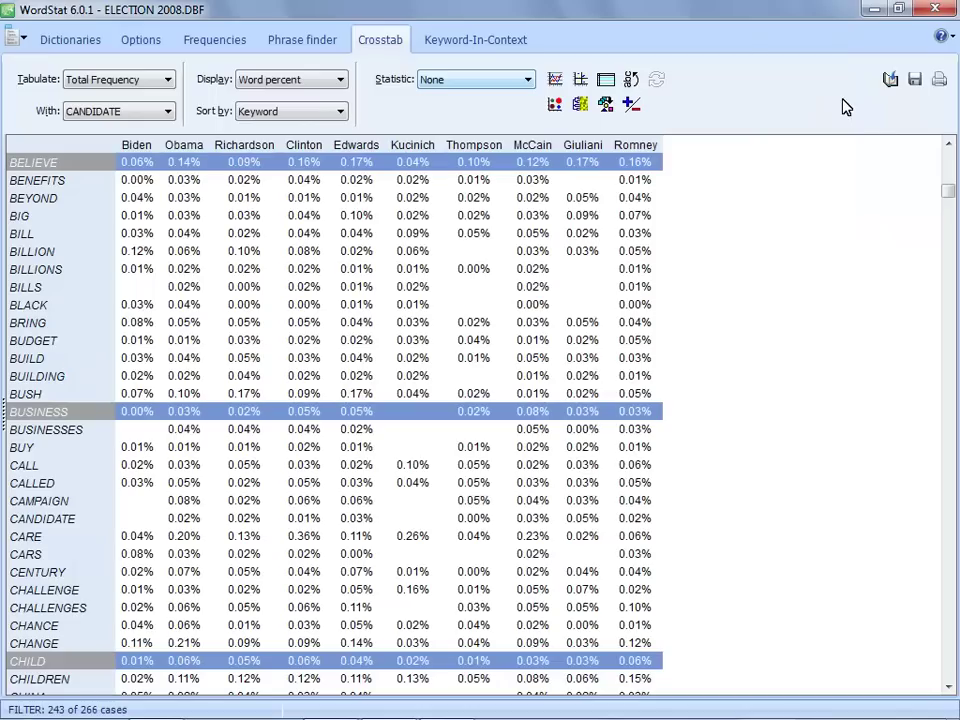
- Add the Chi-square statistic to the candidate crosstab and sort the keywords by it in descending order
left_click(525, 86)
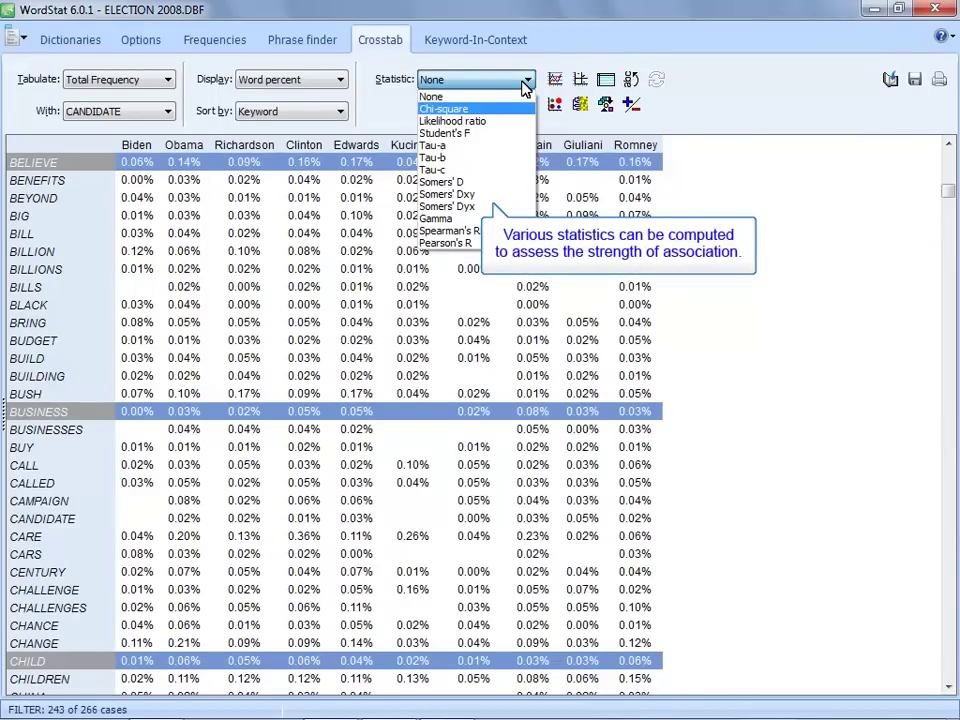
left_click(479, 113)
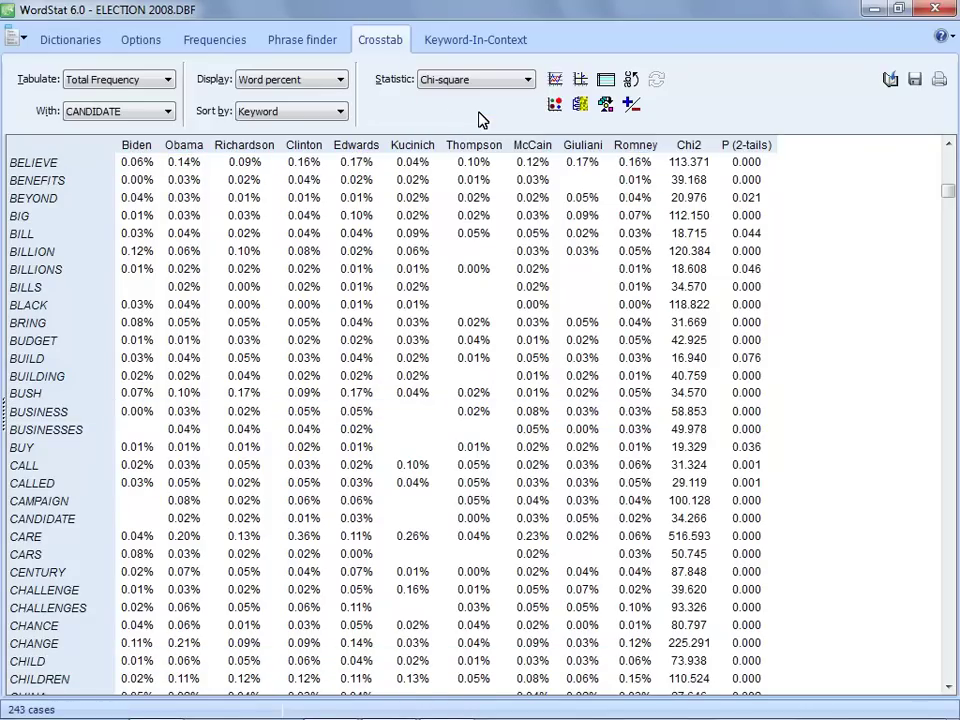
left_click(305, 115)
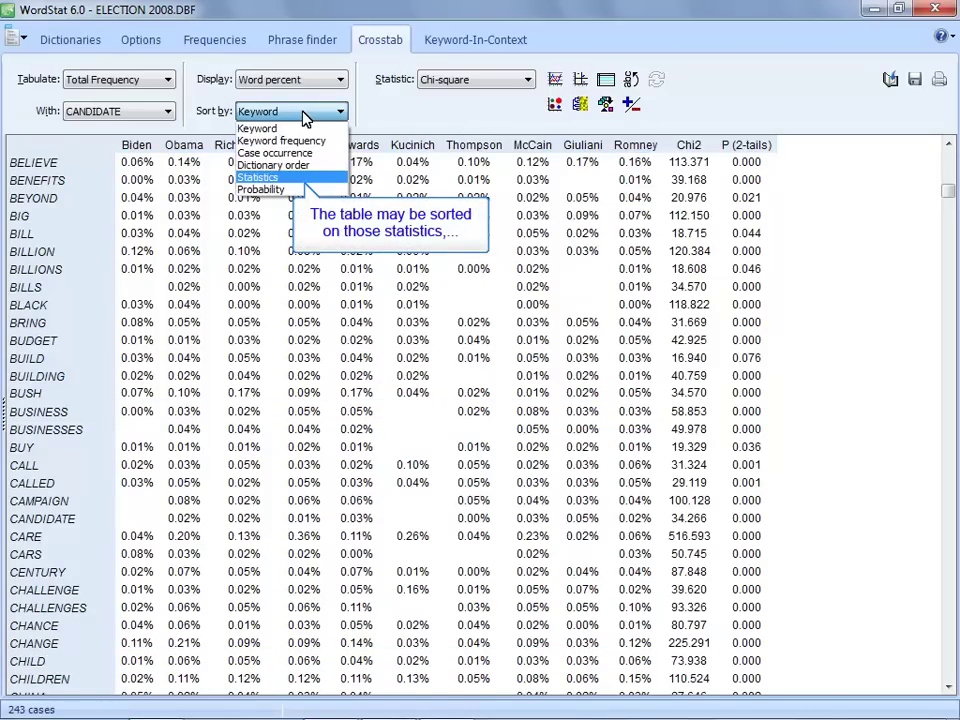
left_click(290, 178)
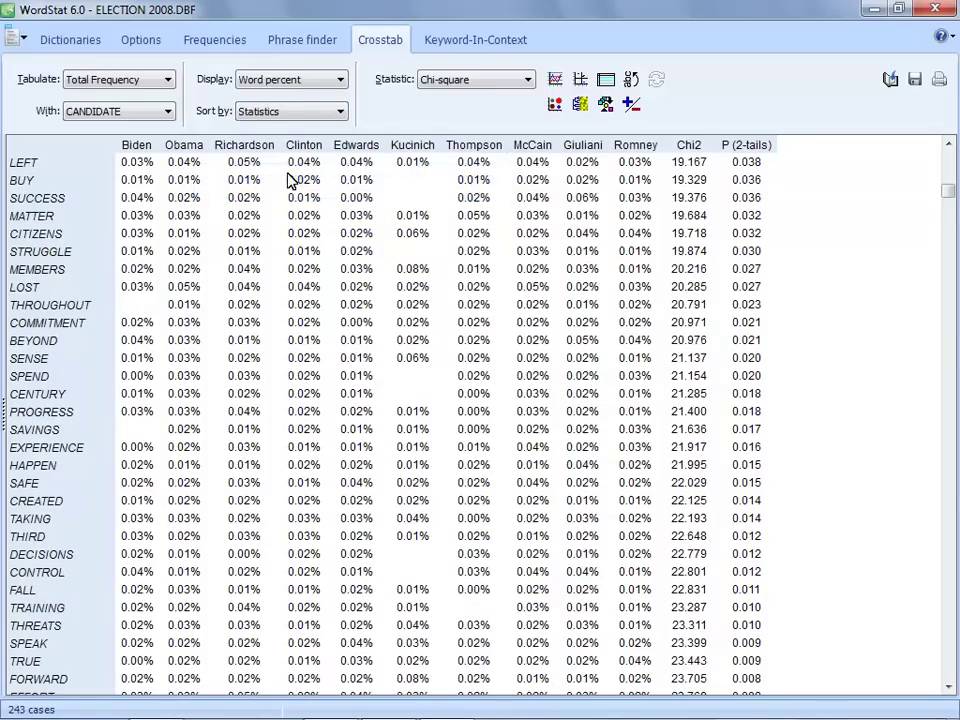
left_click(701, 146)
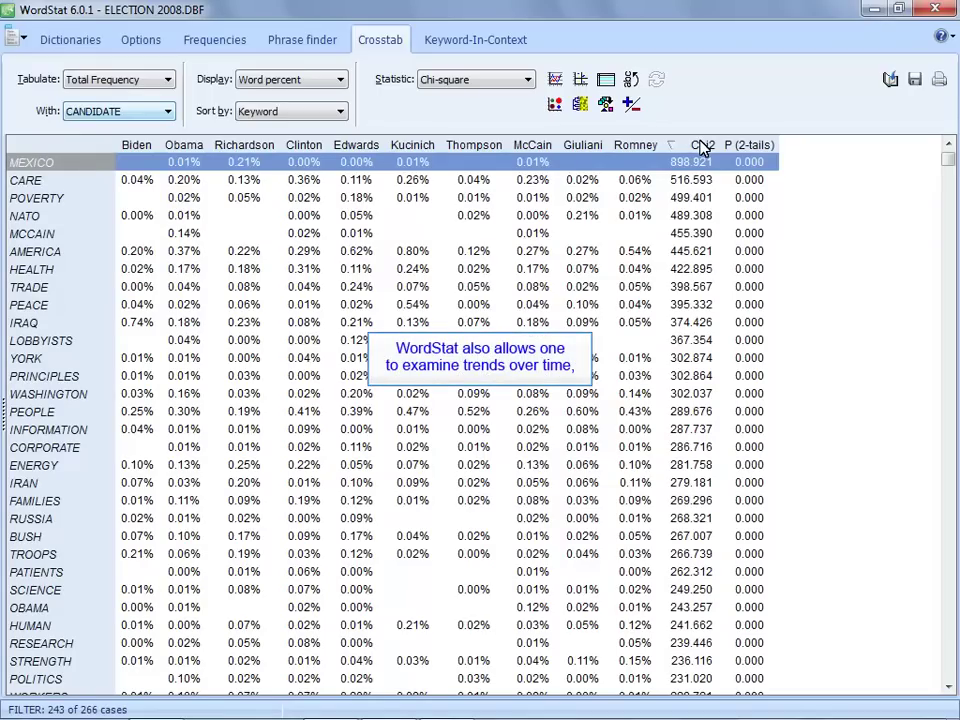
- Crosstabulate the keywords with DELIVERY, compute Pearson's R, and sort the table by r in descending order
left_click(163, 115)
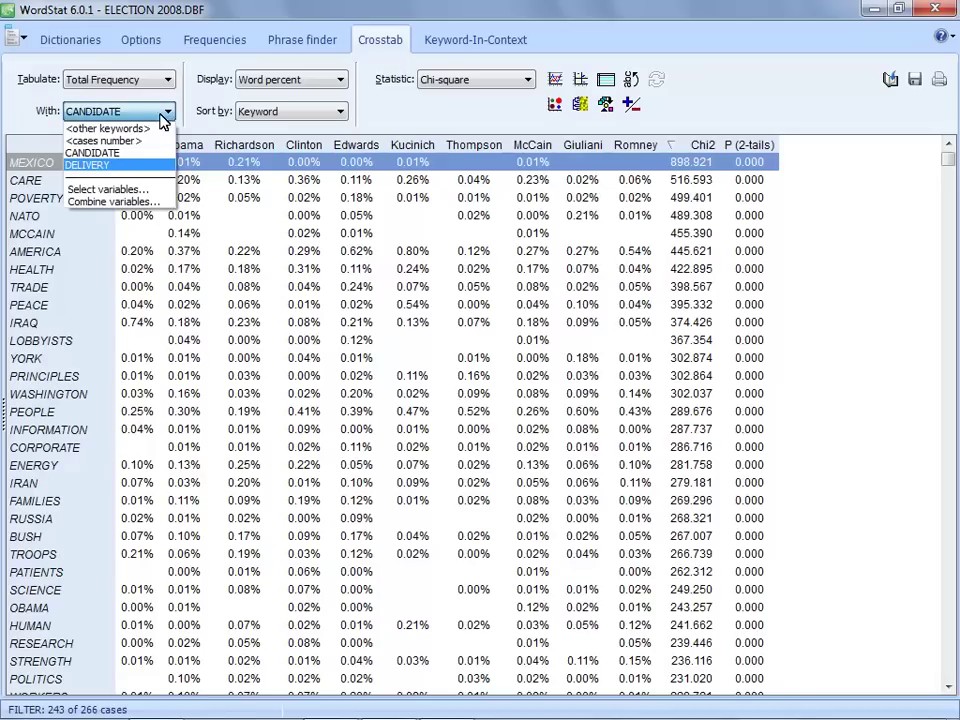
left_click(116, 166)
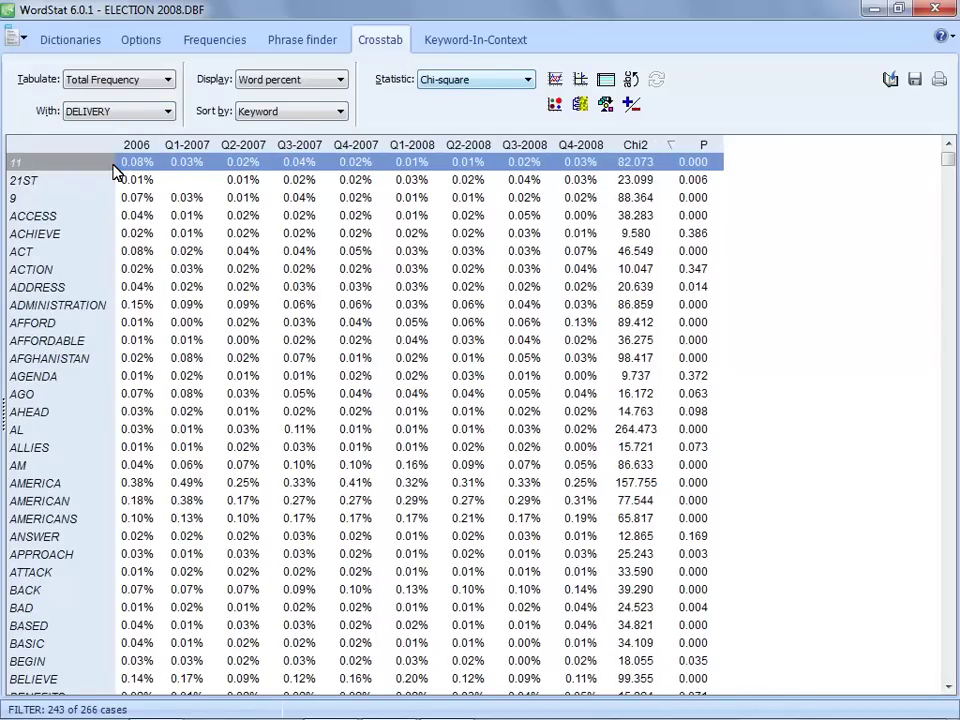
left_click(490, 84)
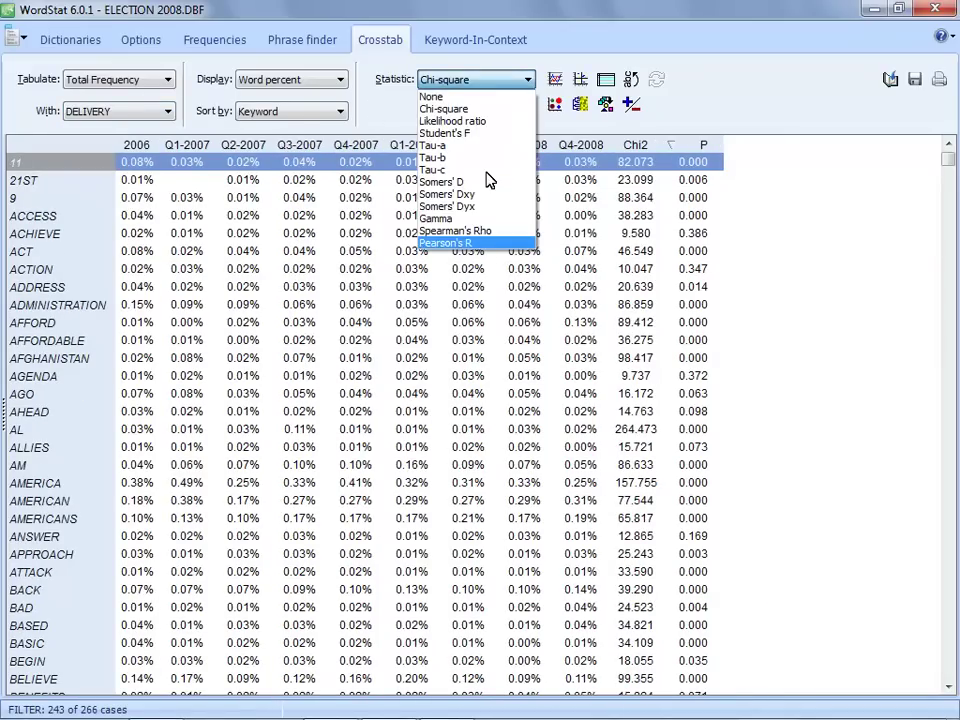
left_click(483, 242)
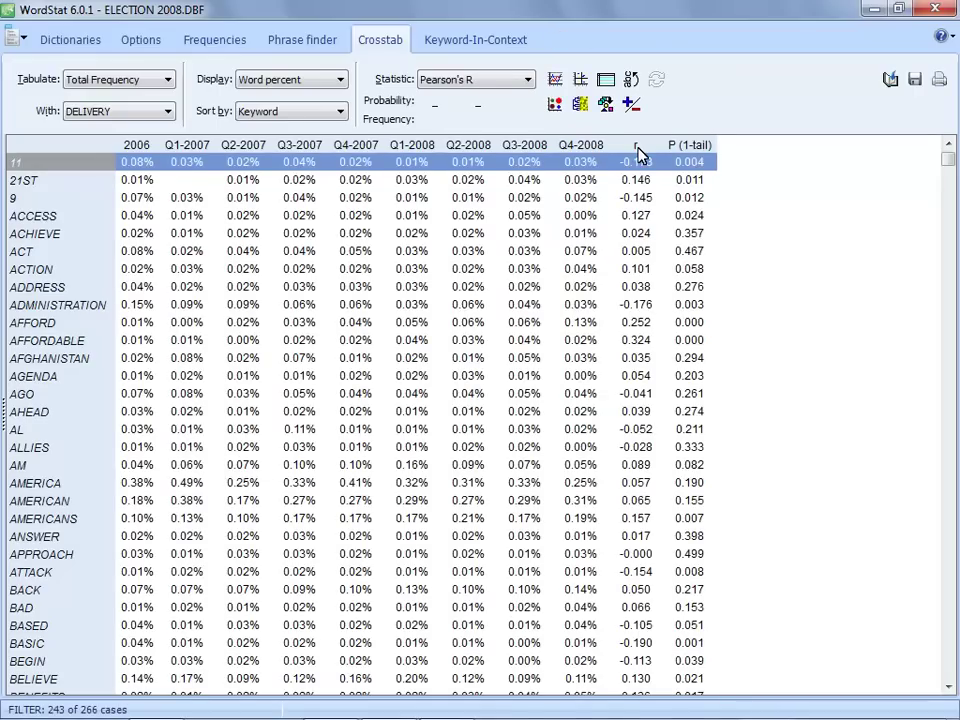
left_click(638, 147)
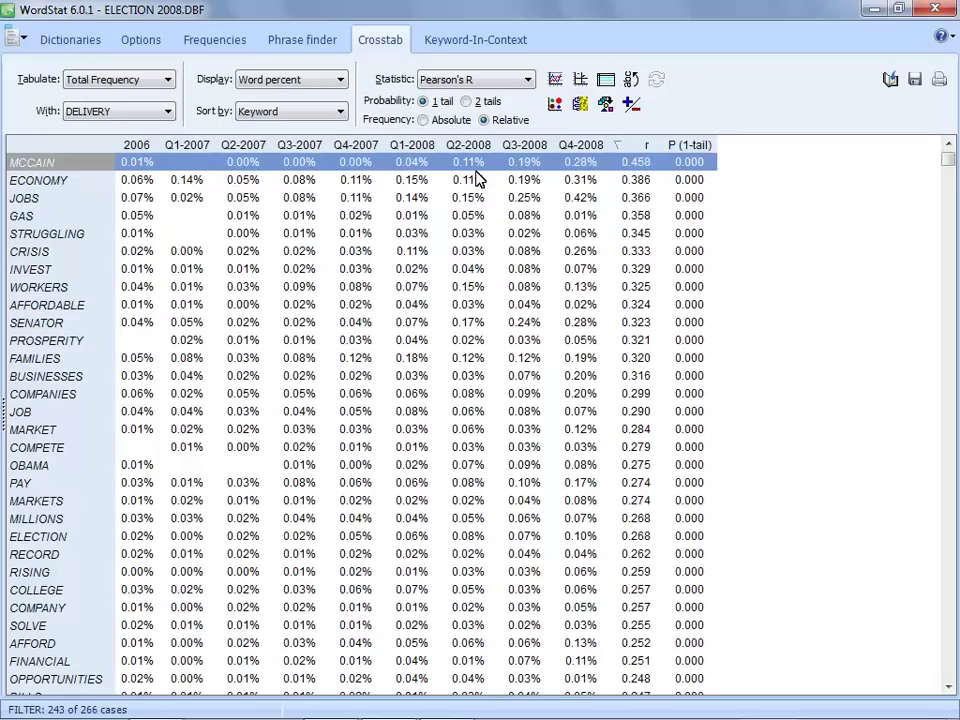
- Chart ECONOMY, JOBS and GAS together by DELIVERY as lines, view the chart in 3D, and close it
left_click_drag(413, 183, 408, 215)
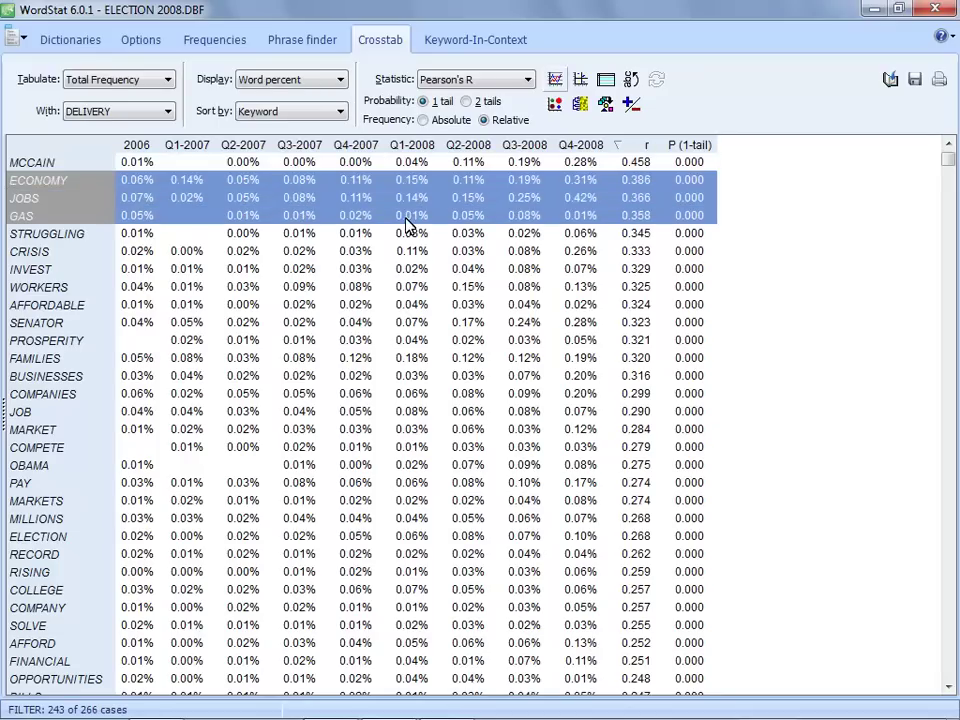
left_click(557, 80)
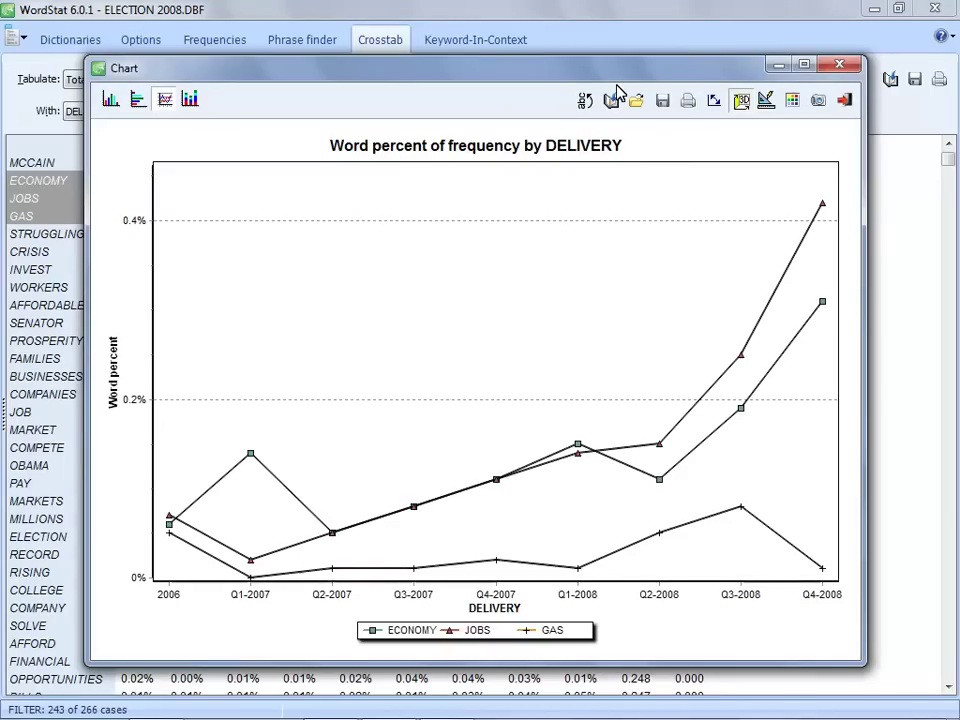
left_click(740, 104)
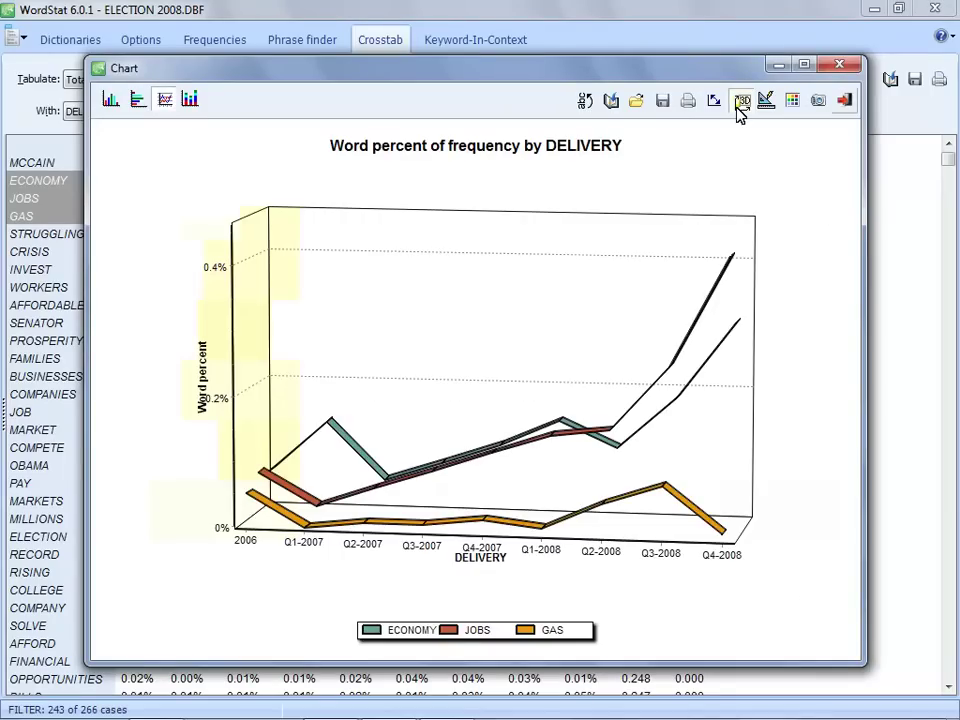
left_click(845, 104)
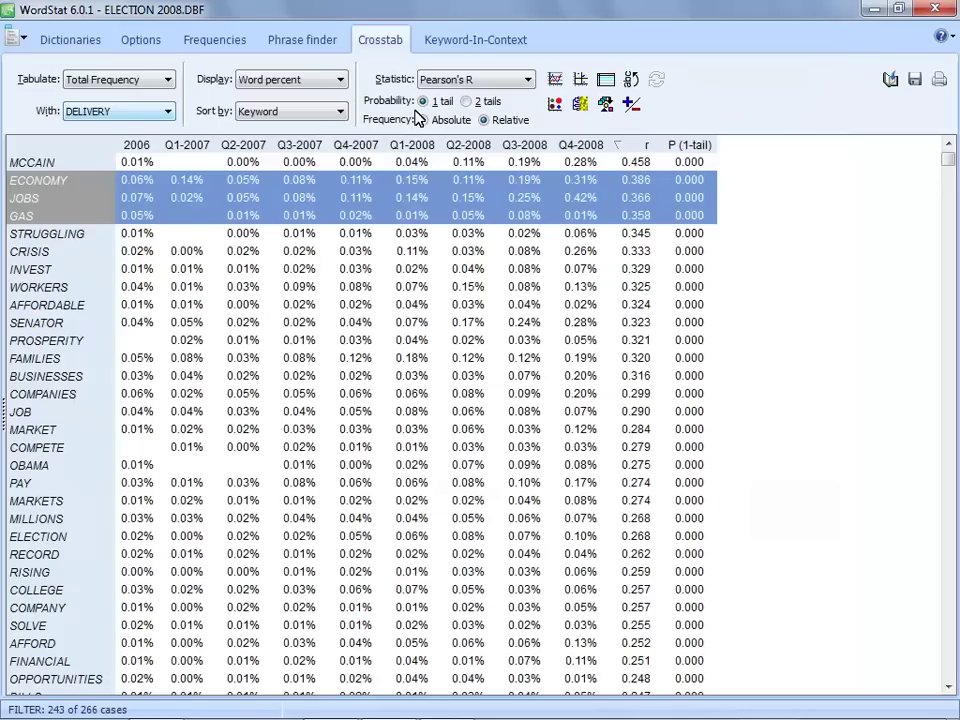
- Crosstabulate the keywords with CANDIDATE and run a correspondence analysis, inspecting the area around Clinton on the 2D map
left_click(162, 113)
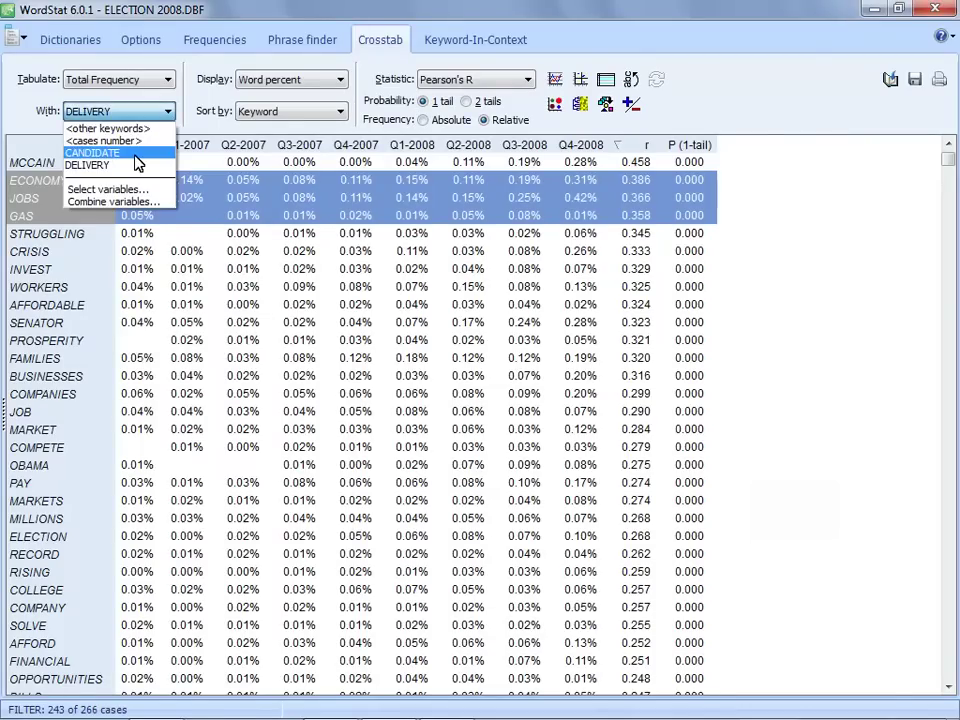
left_click(135, 156)
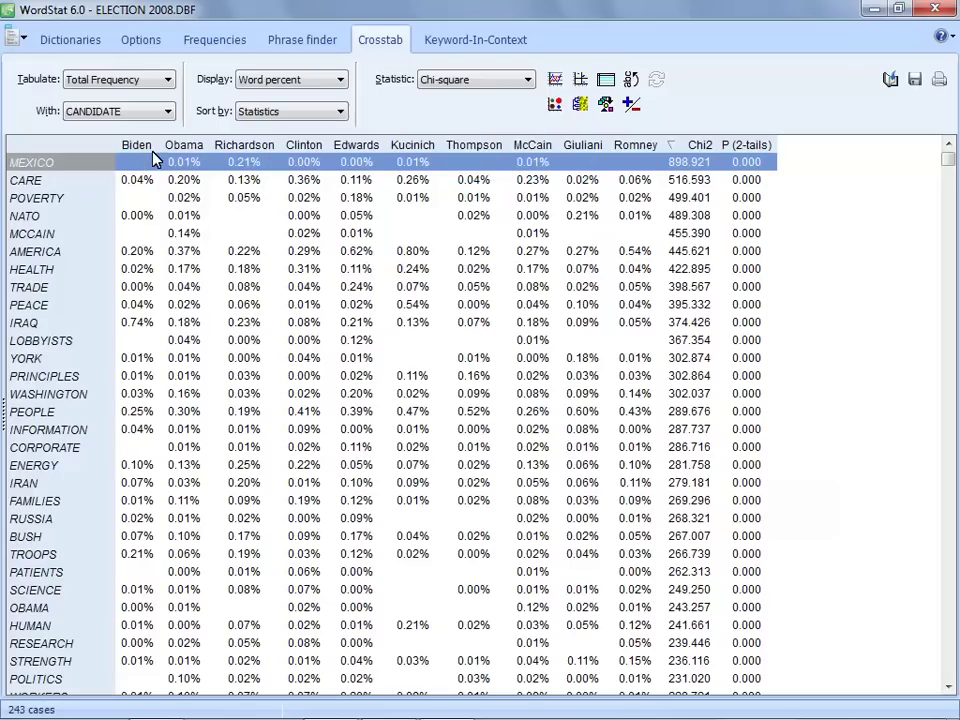
left_click(580, 82)
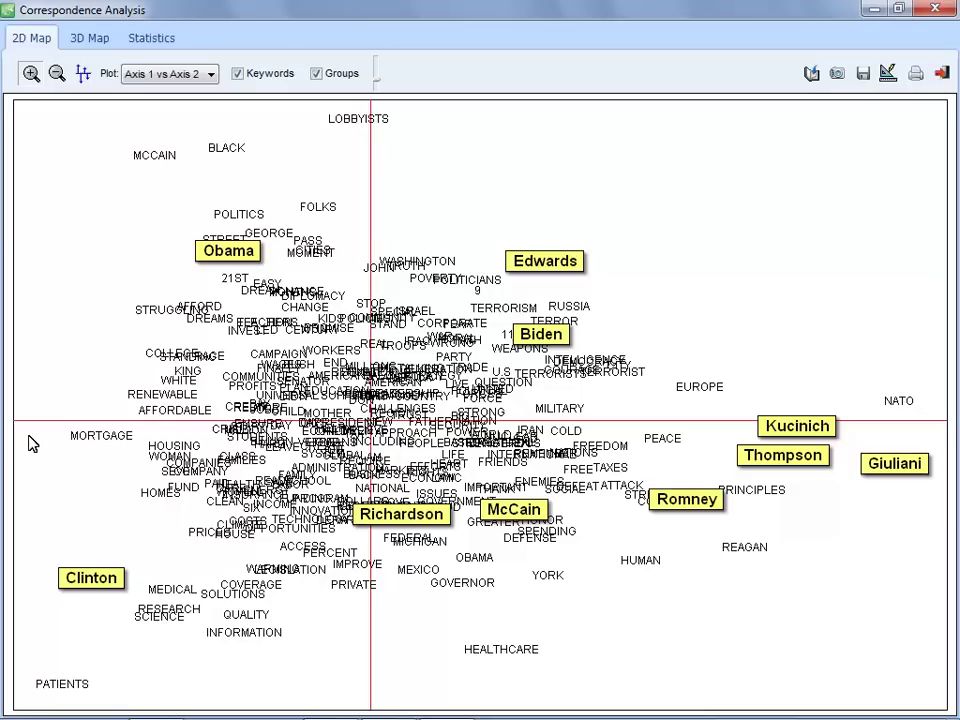
left_click_drag(28, 443, 305, 696)
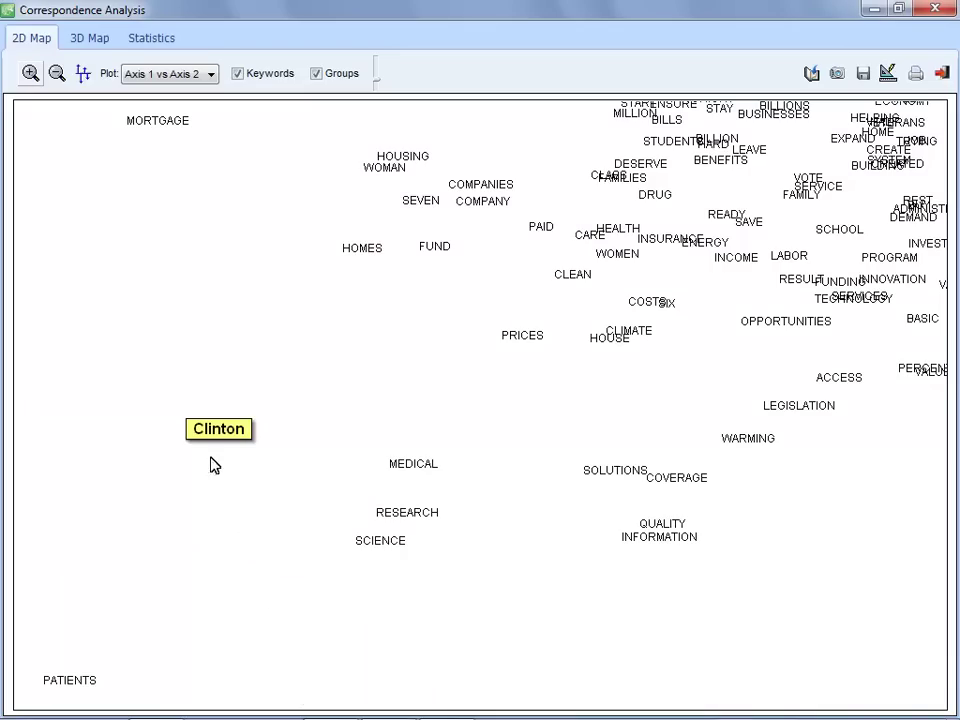
left_click(57, 75)
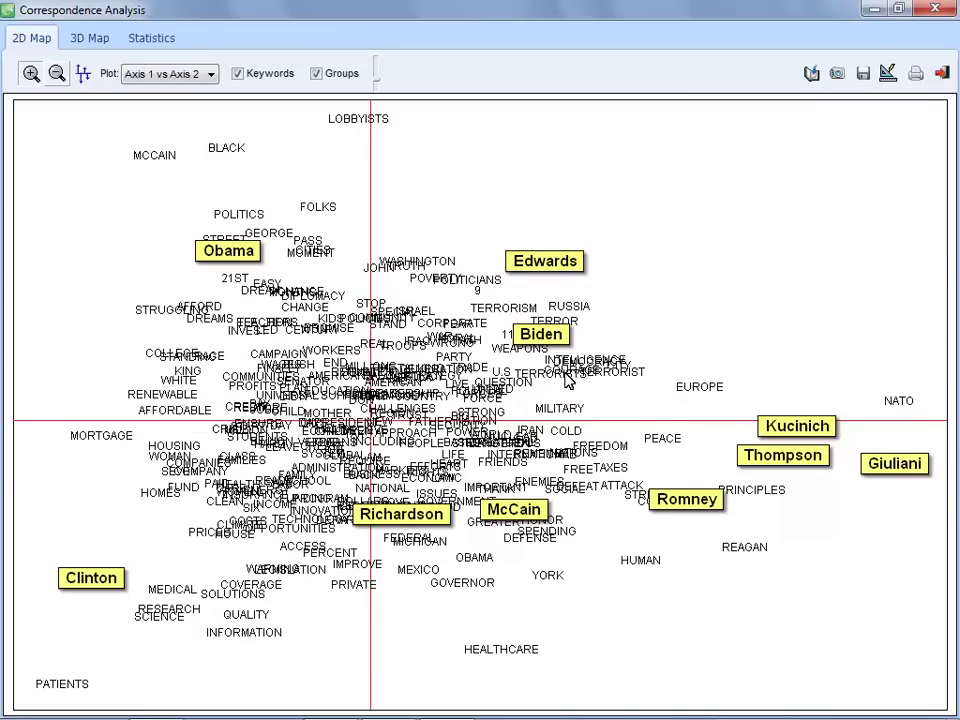
- Look up PRINCIPLES in context from the correspondence map, view the passage in record 163, and close the keyword-in-context list
right_click(763, 498)
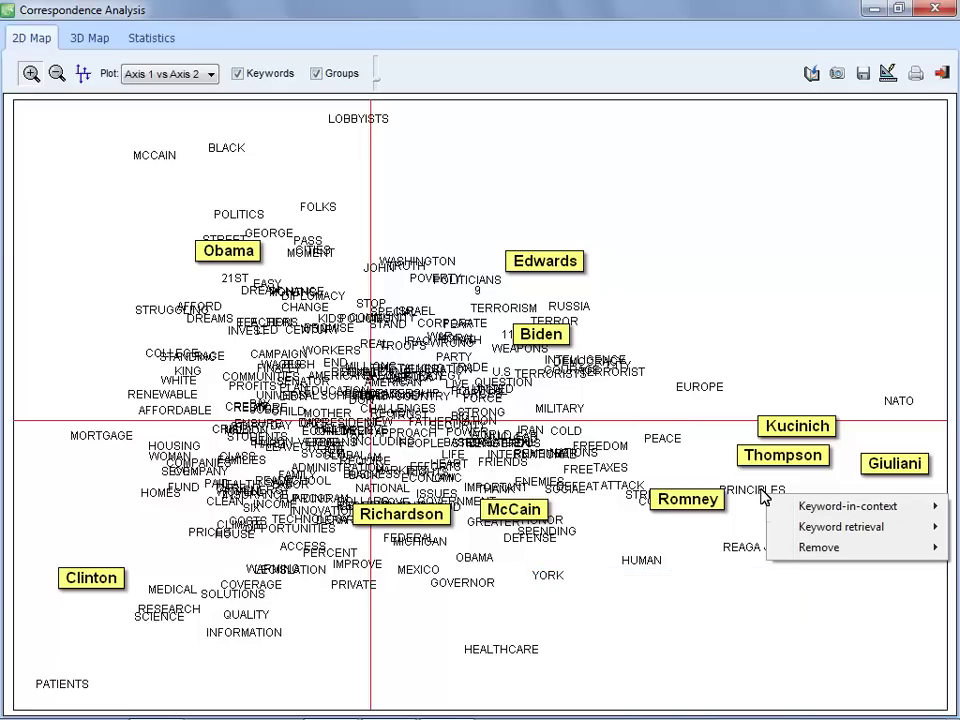
mouse_move(818, 507)
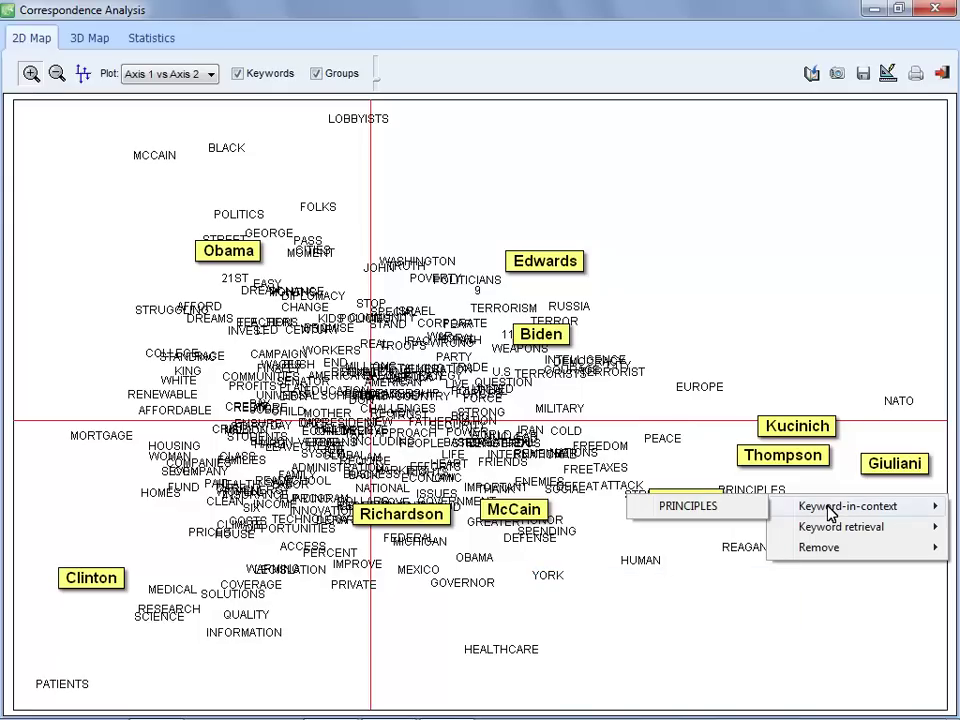
left_click(703, 509)
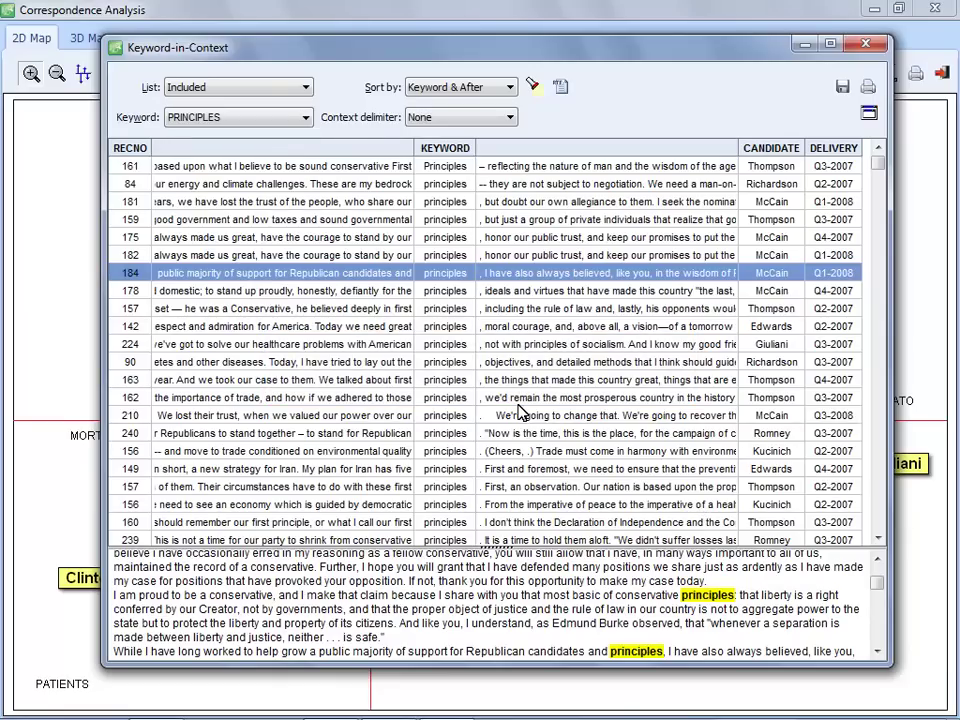
left_click(458, 379)
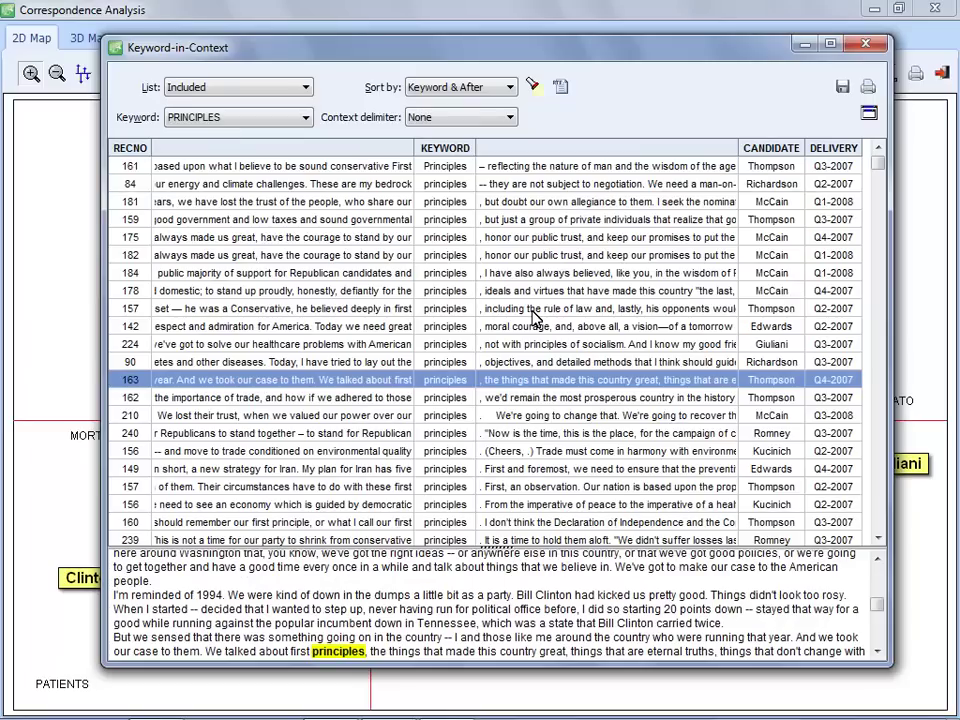
left_click(869, 45)
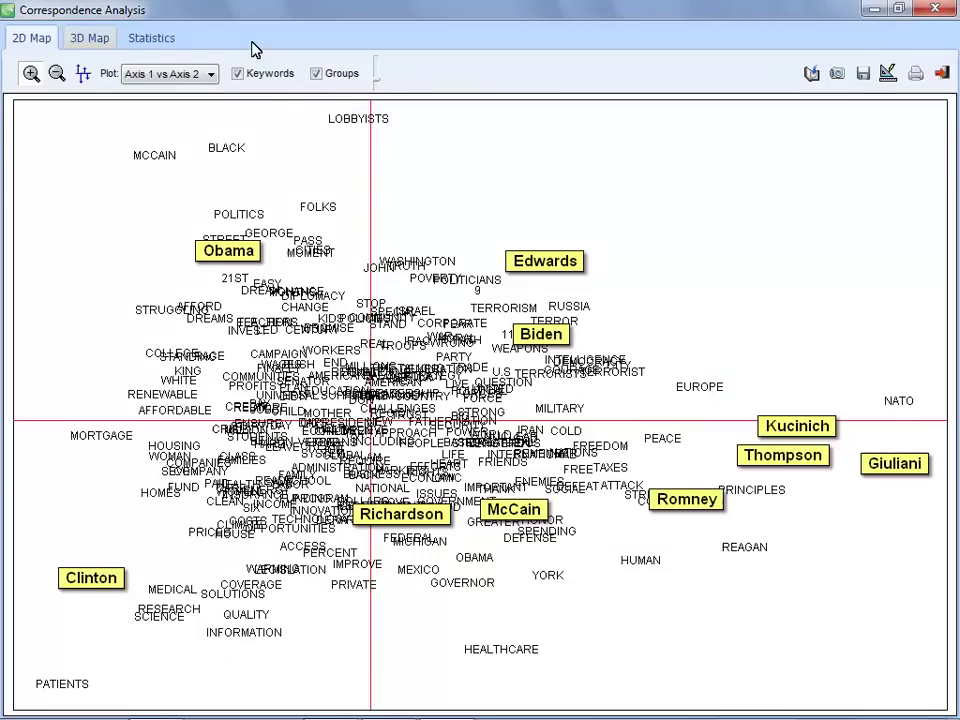
- Rotate the 3D correspondence map, view the analysis statistics, and close the correspondence analysis
left_click(96, 42)
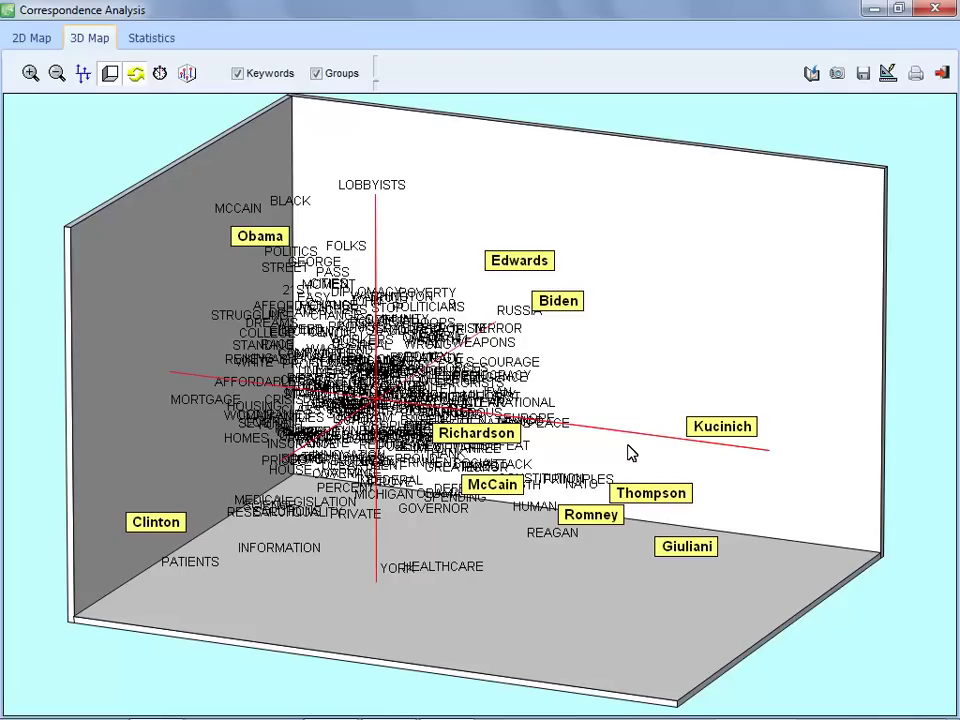
left_click_drag(628, 452, 570, 532)
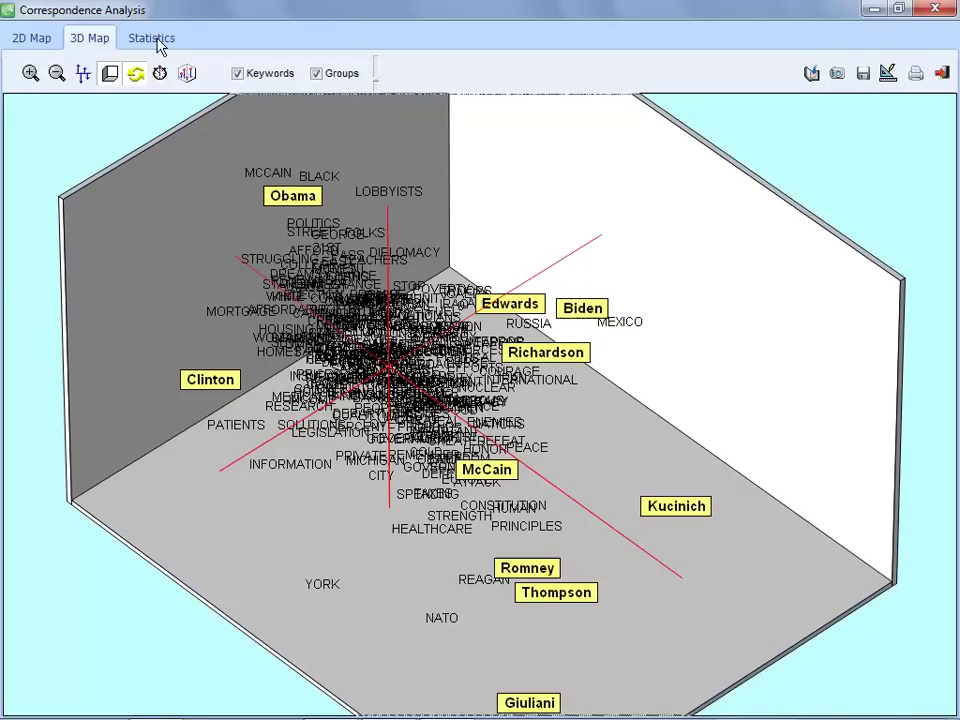
left_click(155, 42)
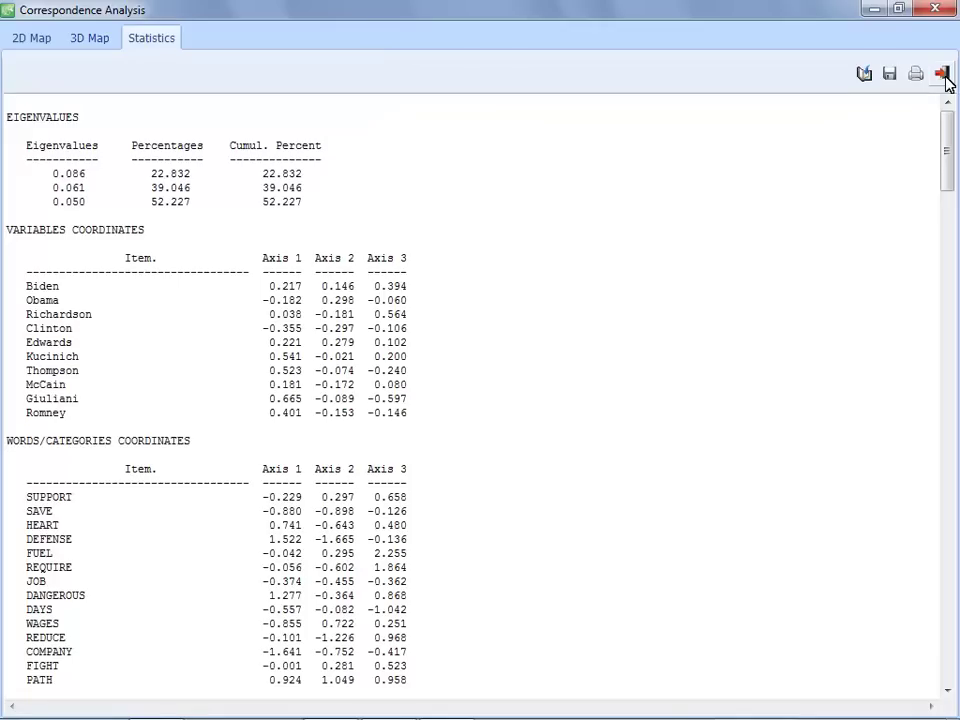
left_click(943, 75)
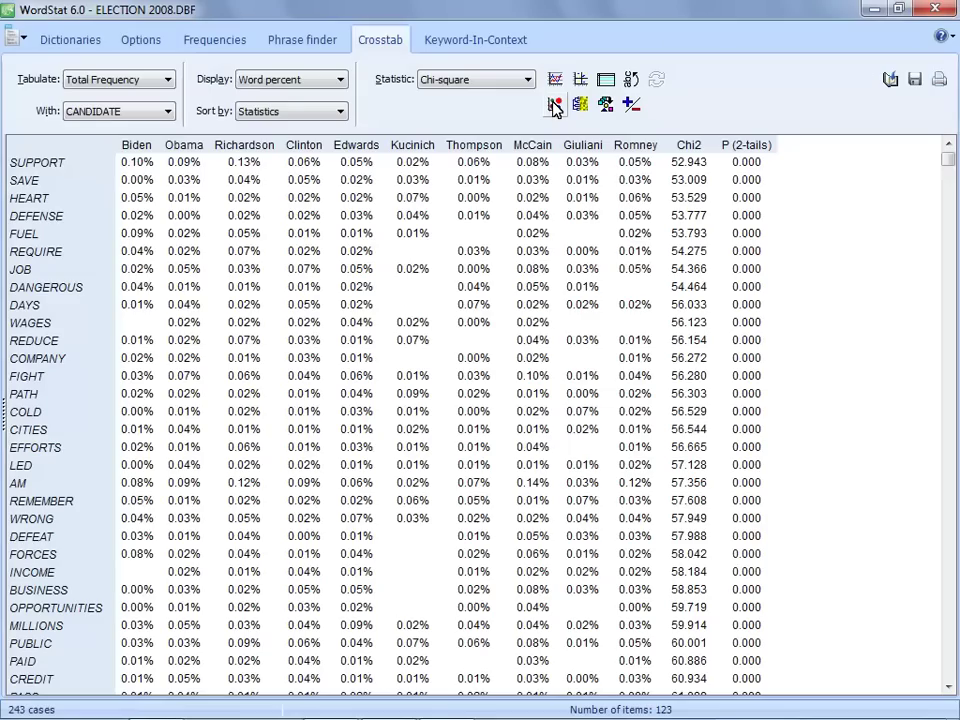
- Create a bubble chart of the keywords by CANDIDATE and set the bubble size to Small
left_click(555, 106)
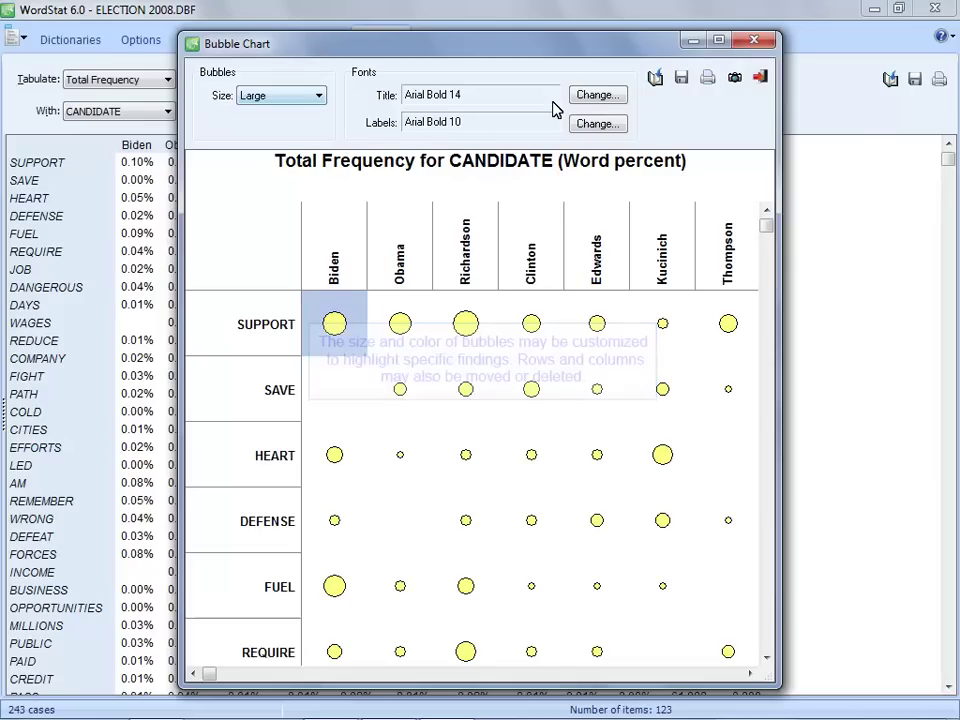
left_click(319, 97)
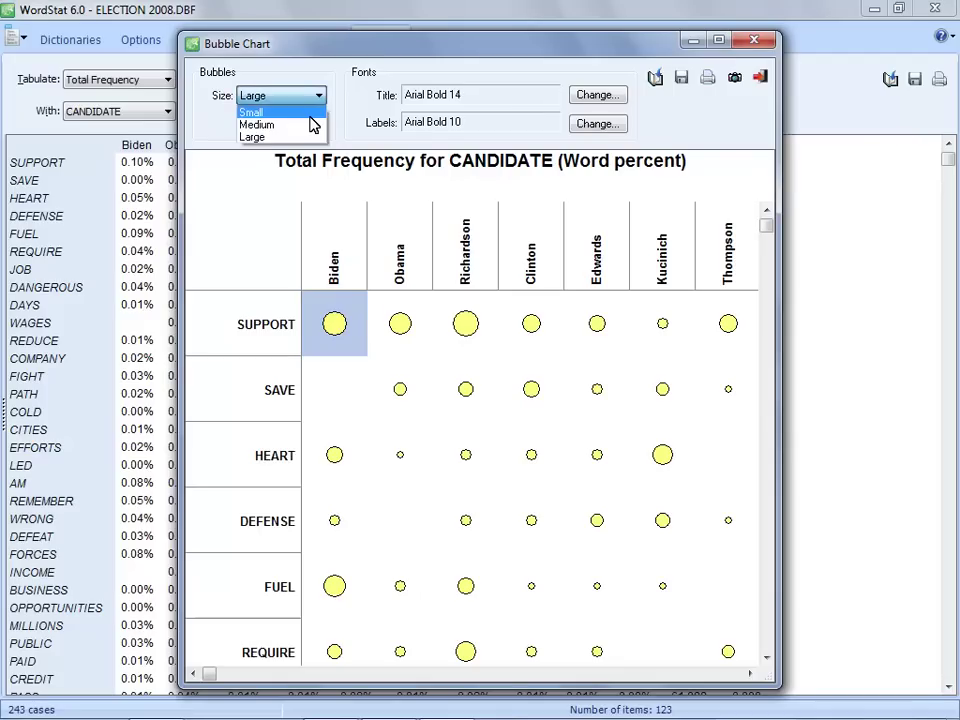
left_click(311, 114)
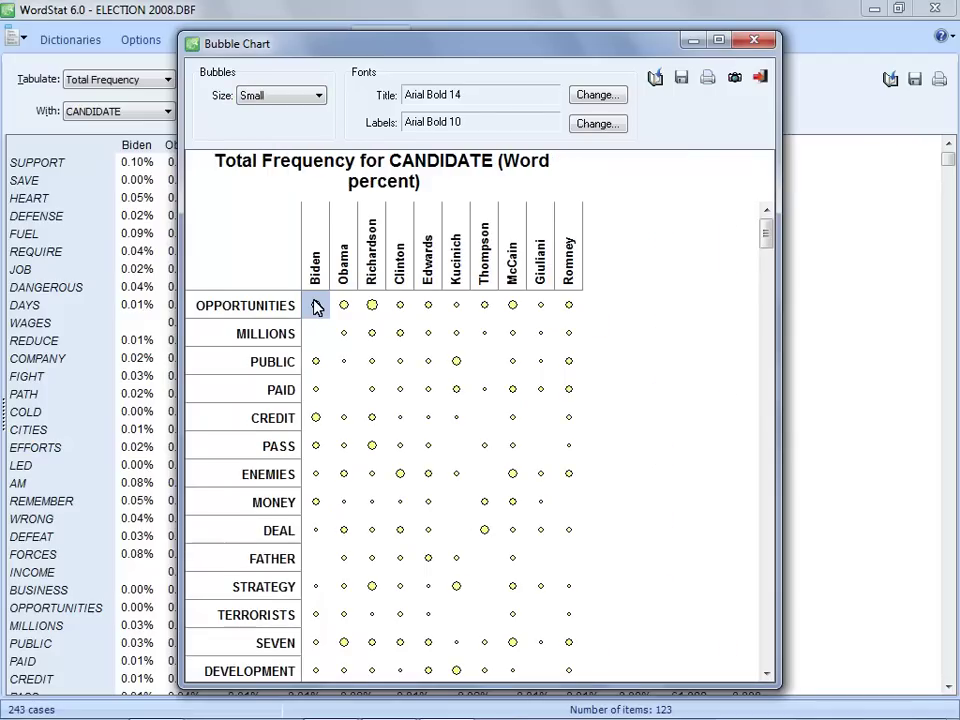
- Color the bubbles from Biden to Kucinich dark red for the rows OPPORTUNITIES through STRATEGY
left_click(460, 585, "shift")
right_click(460, 583)
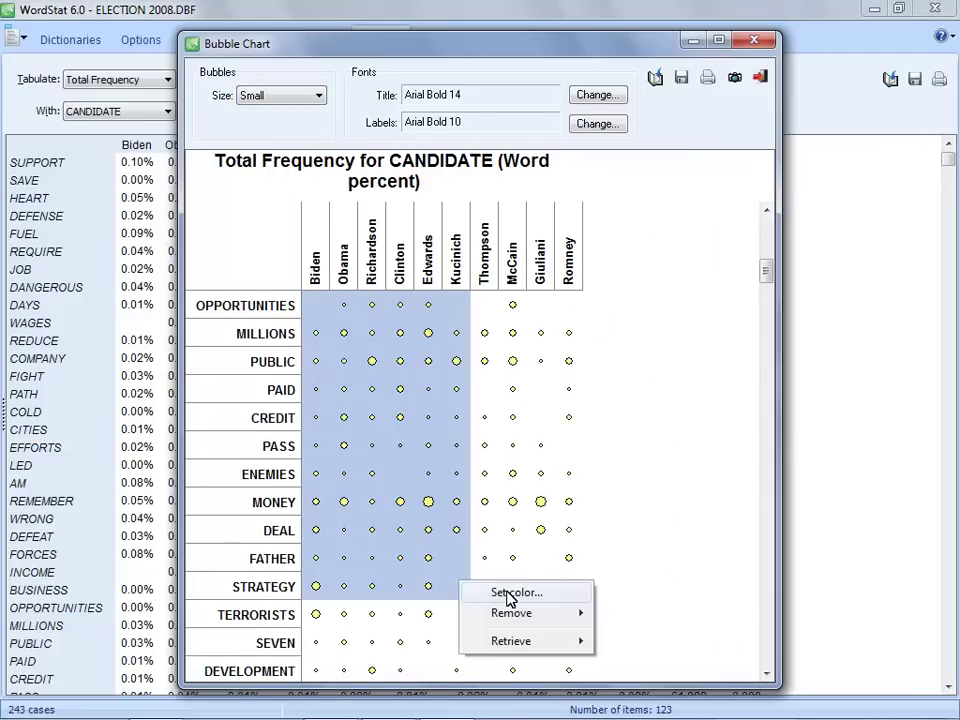
left_click(510, 593)
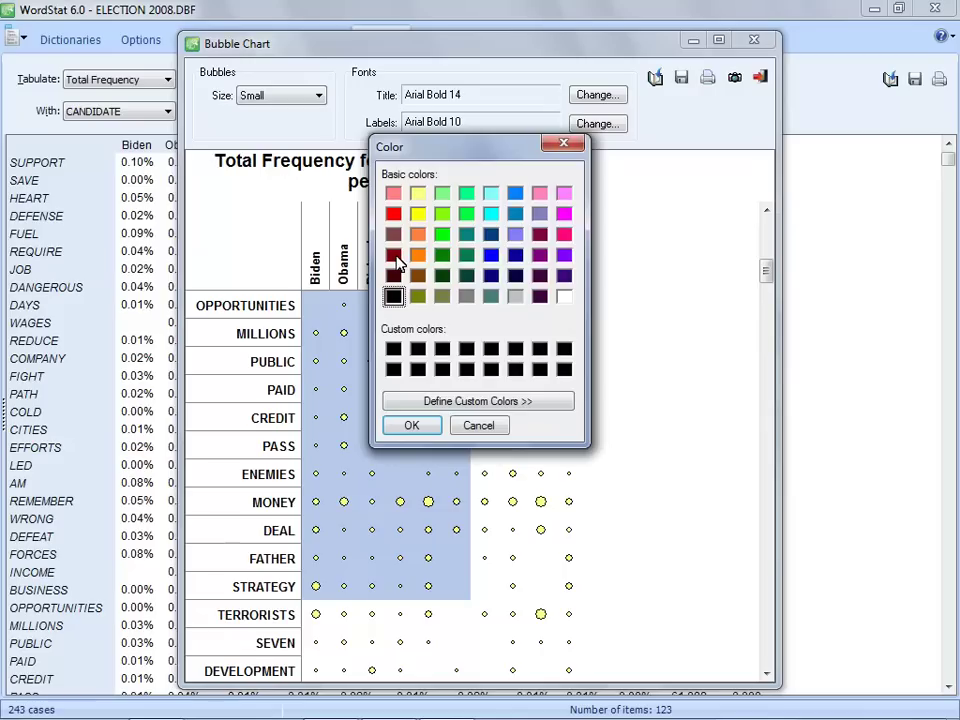
left_click(394, 257)
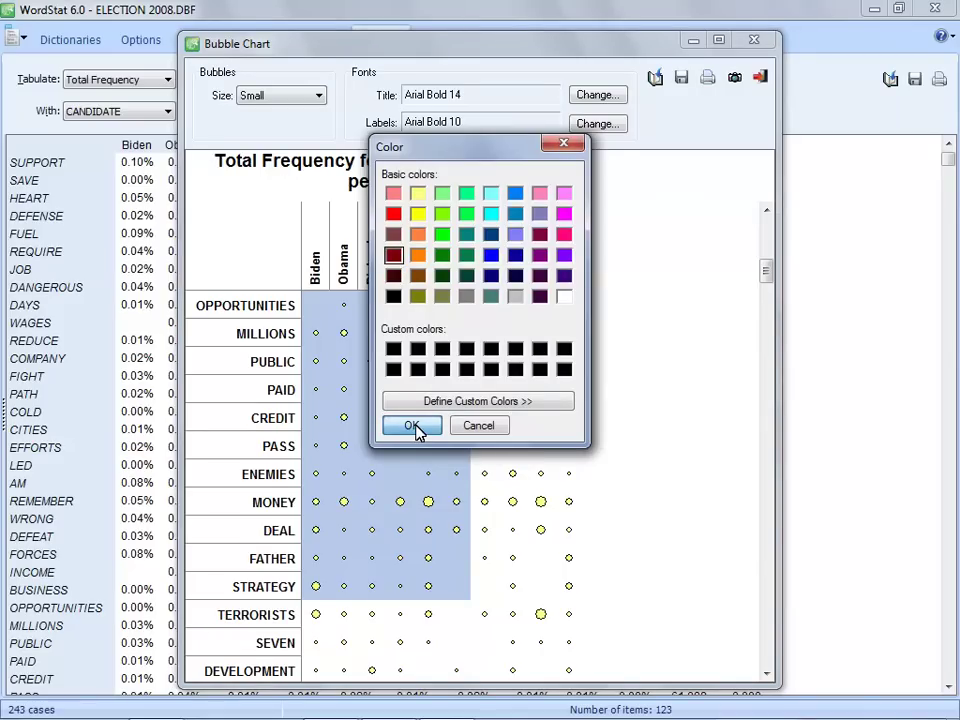
left_click(413, 427)
- Color the bubbles from Thompson to Romney bright red for the rows OPPORTUNITIES through STRATEGY, and close the bubble chart
left_click(485, 304)
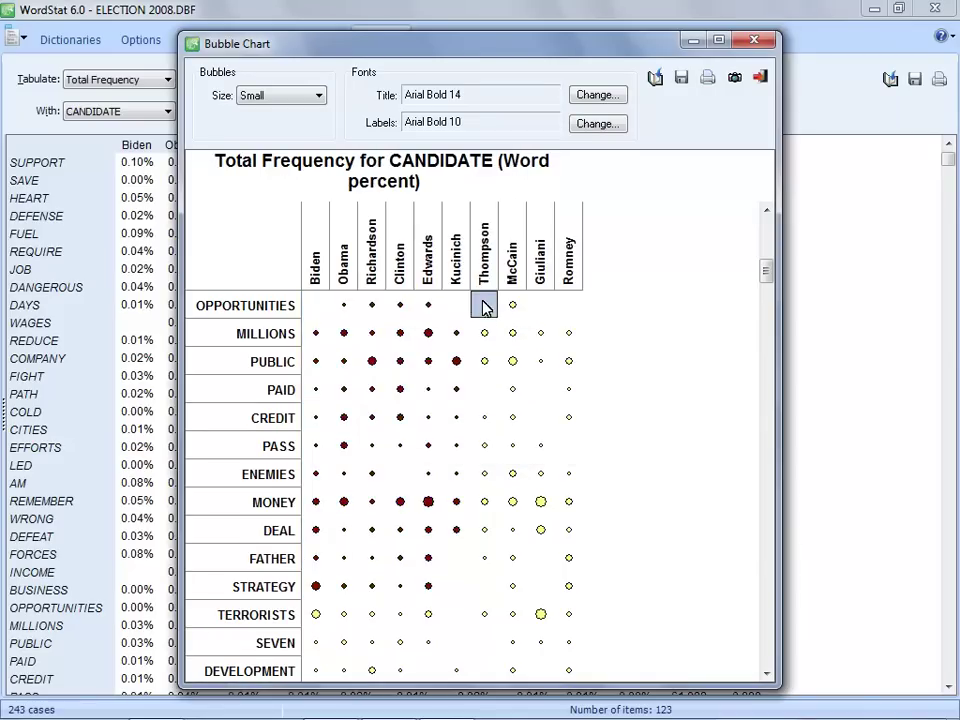
left_click(572, 590, "shift")
right_click(572, 590)
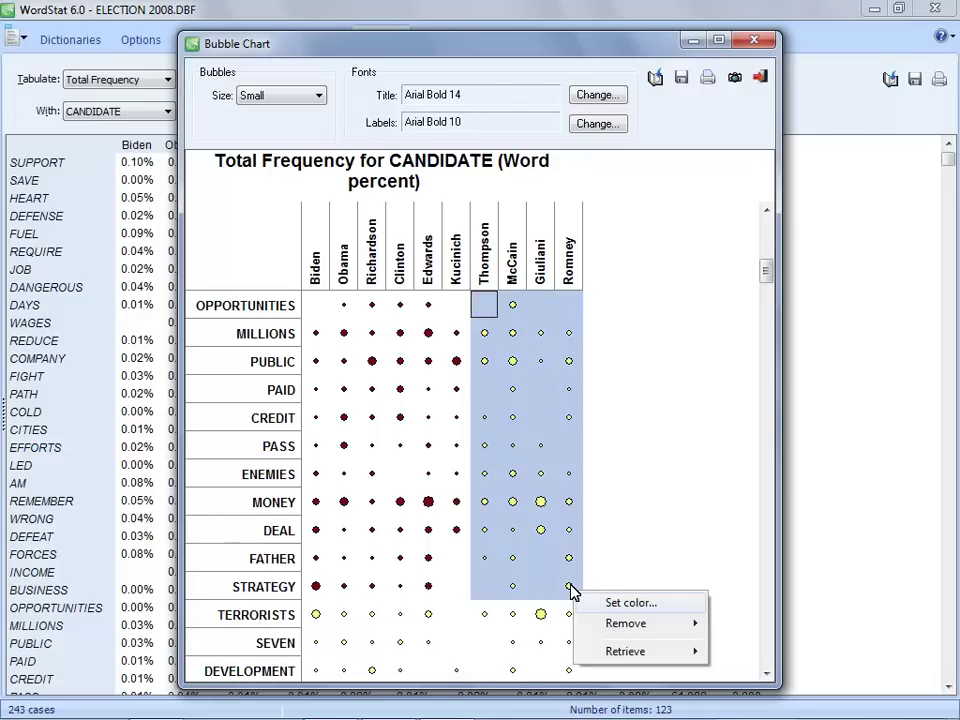
left_click(630, 604)
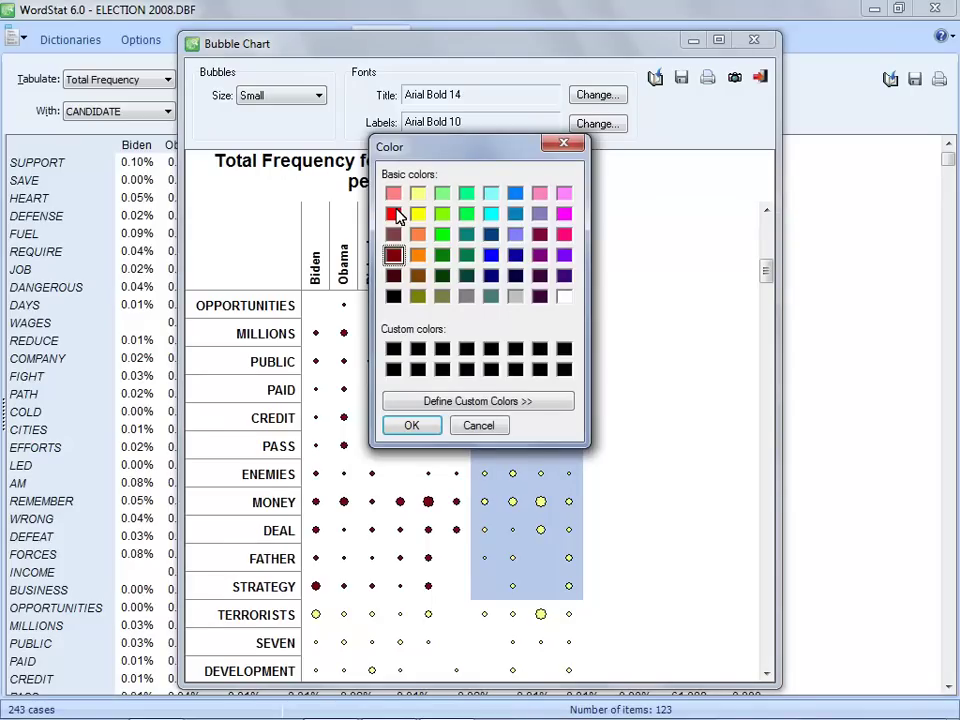
left_click(395, 215)
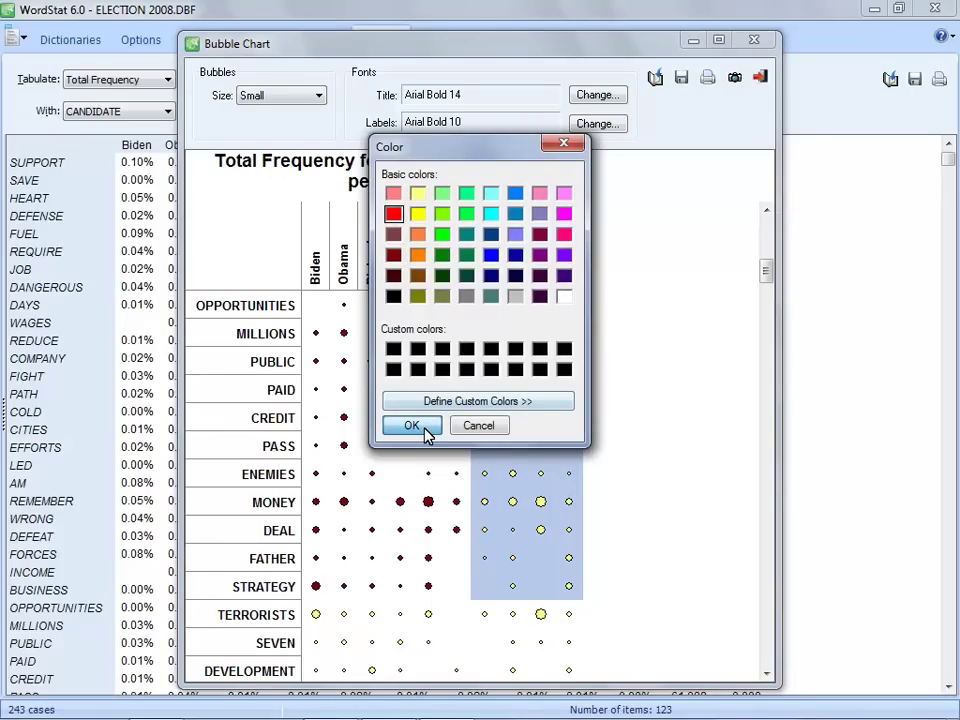
left_click(424, 430)
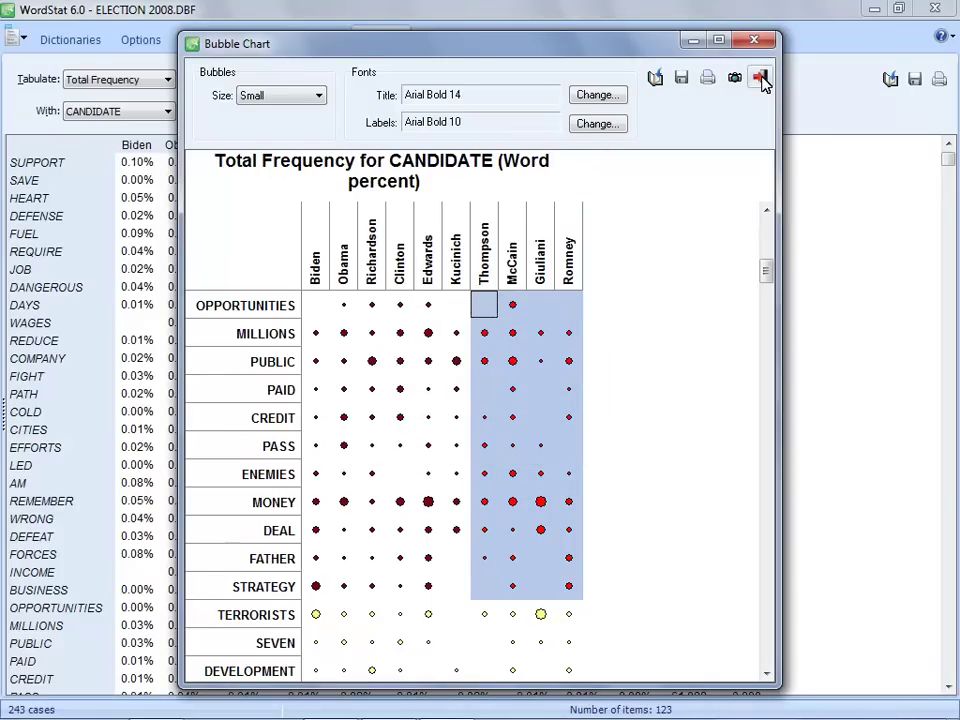
left_click(761, 79)
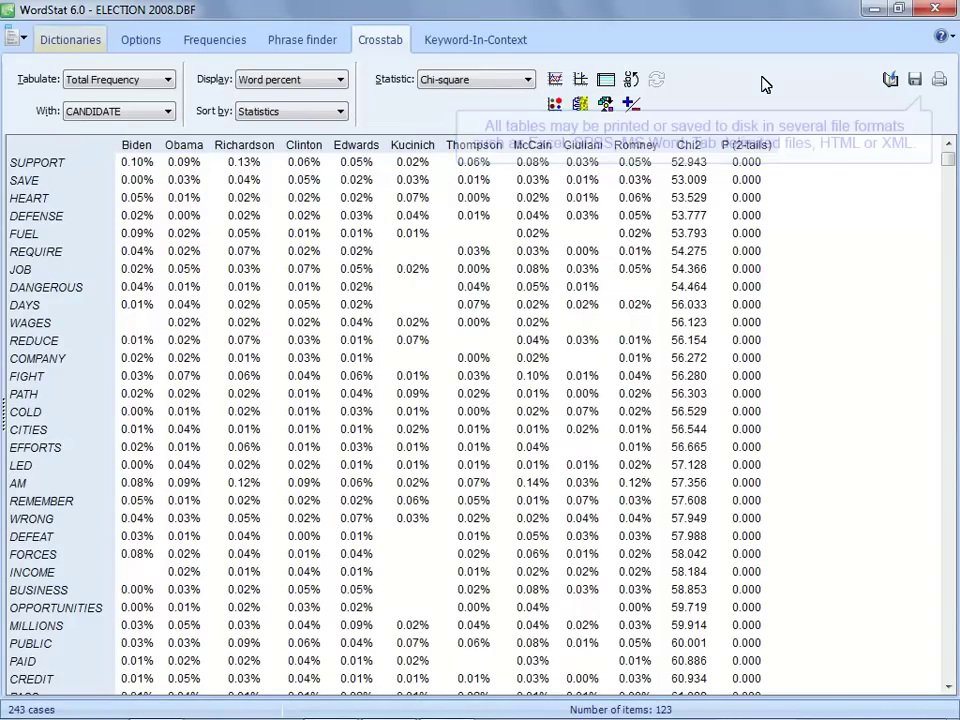
- Browse the LIWC2007 categorization dictionary, viewing the words under FAMILY and selecting RELIGION under PERSONAL CONCERNS
left_click(91, 51)
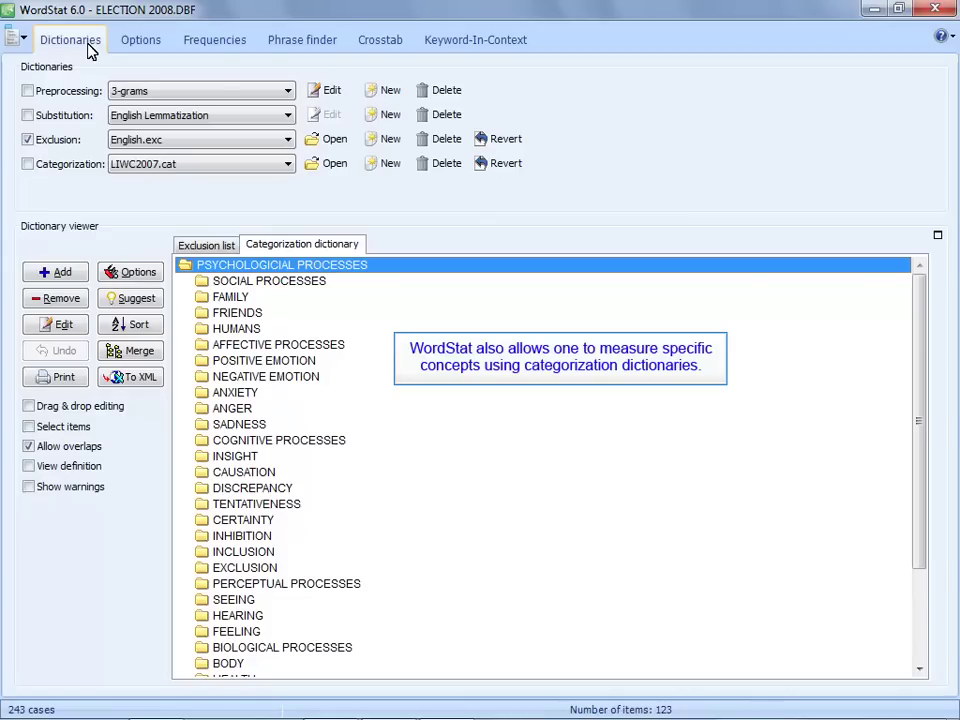
double_click(222, 298)
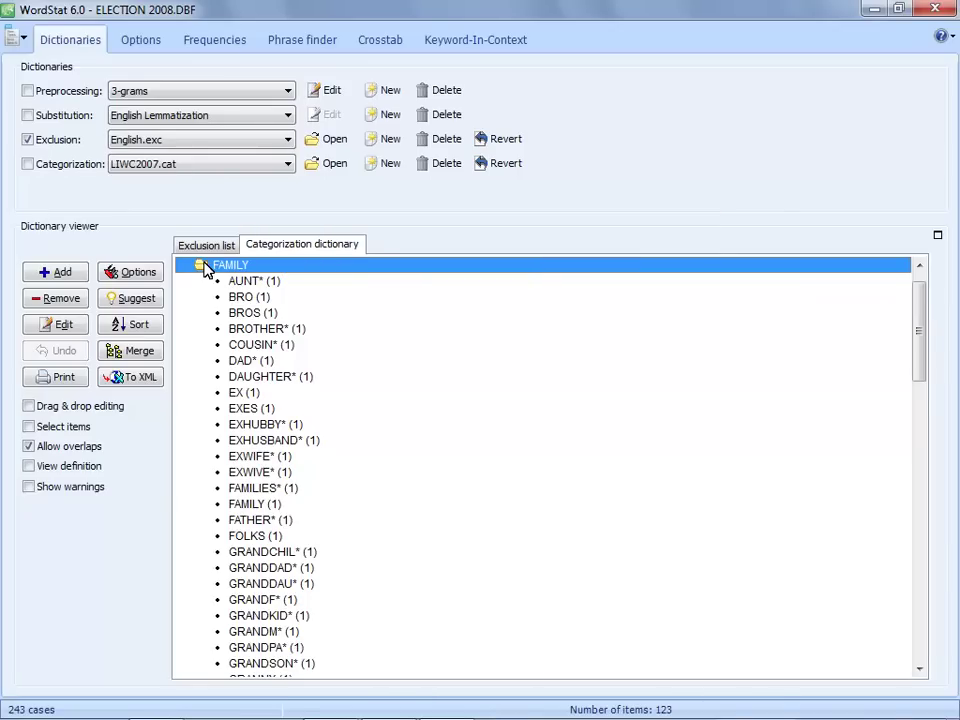
double_click(204, 266)
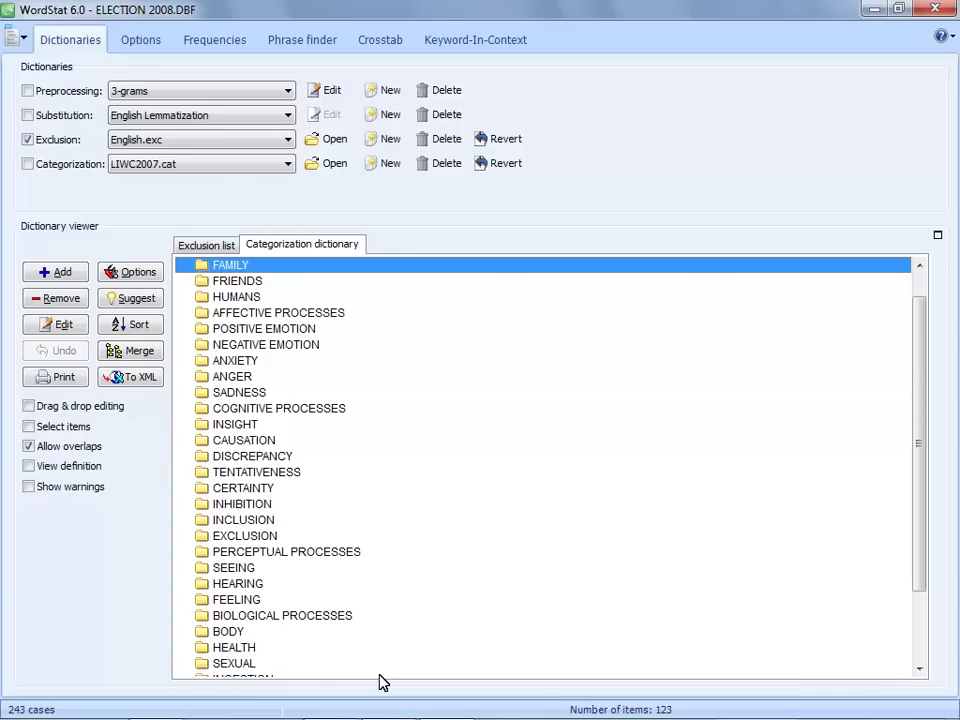
scroll(315, 667, "down", 2)
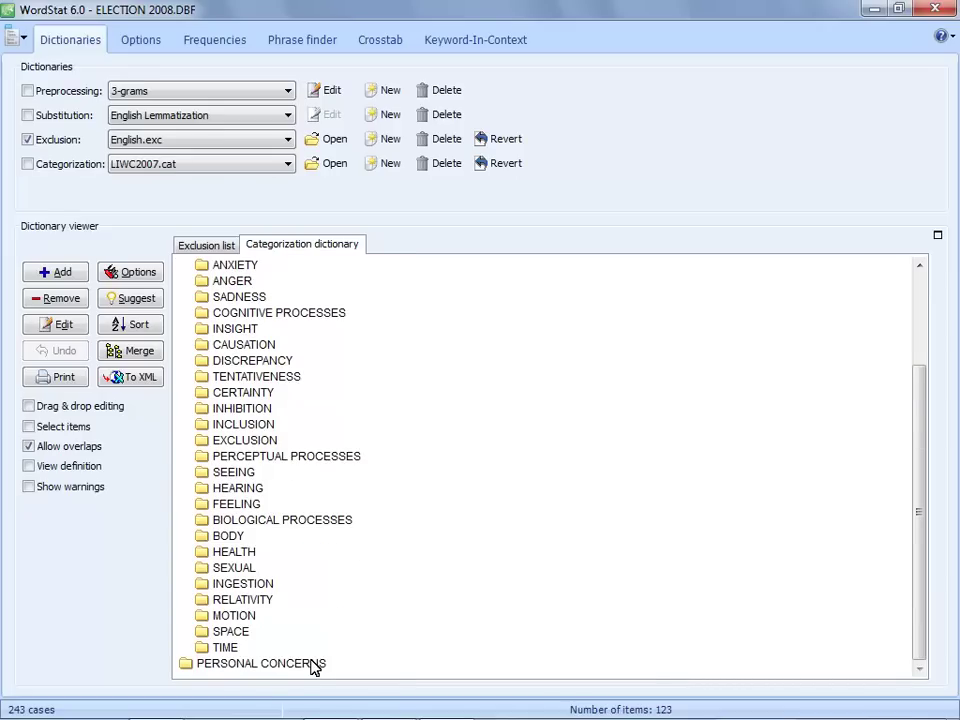
double_click(312, 664)
left_click(247, 648)
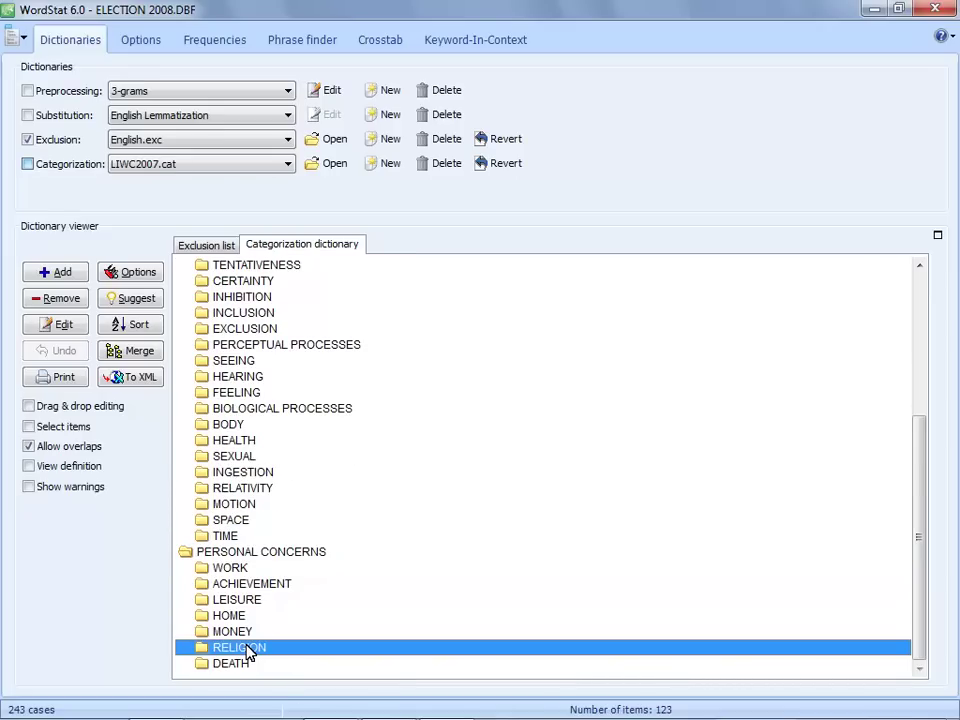
- Look through the words under RELIGION and apply the LIWC2007.cat categorization dictionary to list the concept frequencies
double_click(247, 648)
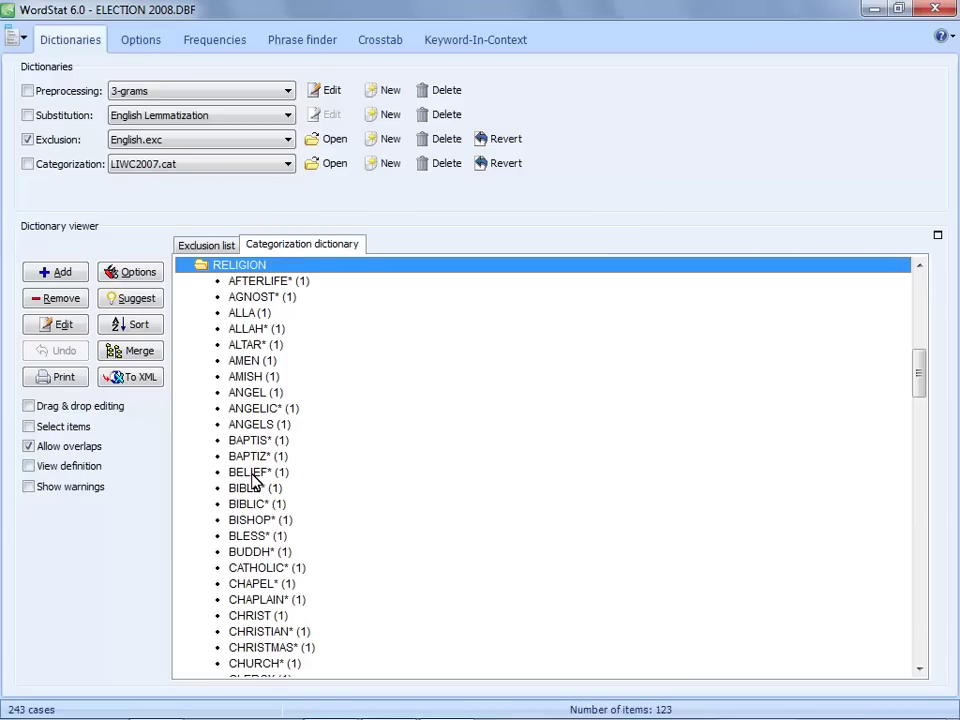
double_click(262, 268)
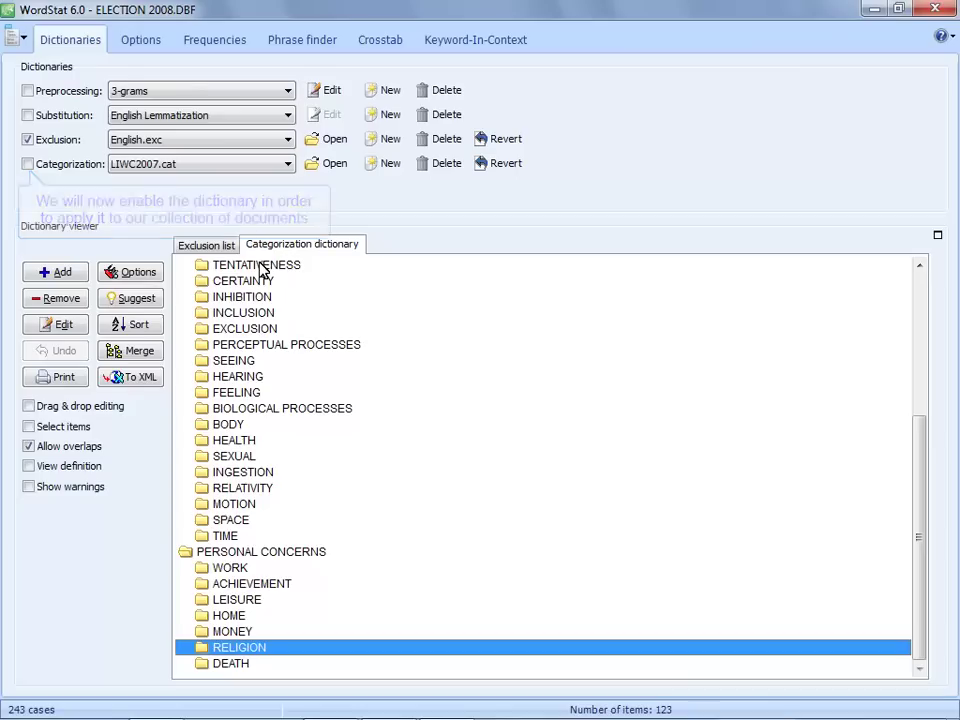
left_click(44, 166)
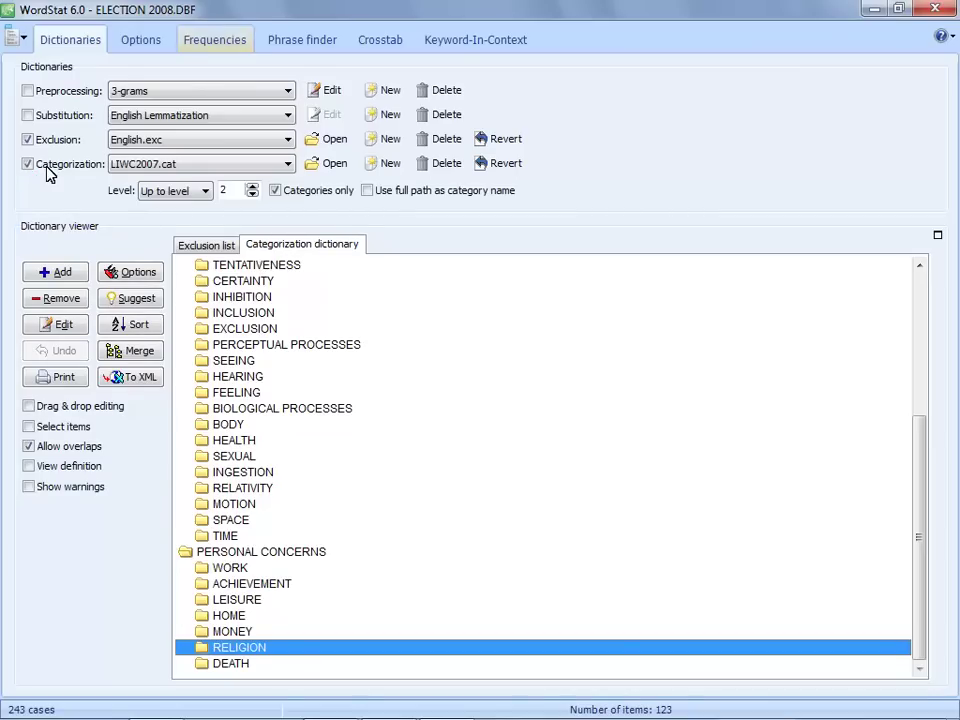
left_click(228, 41)
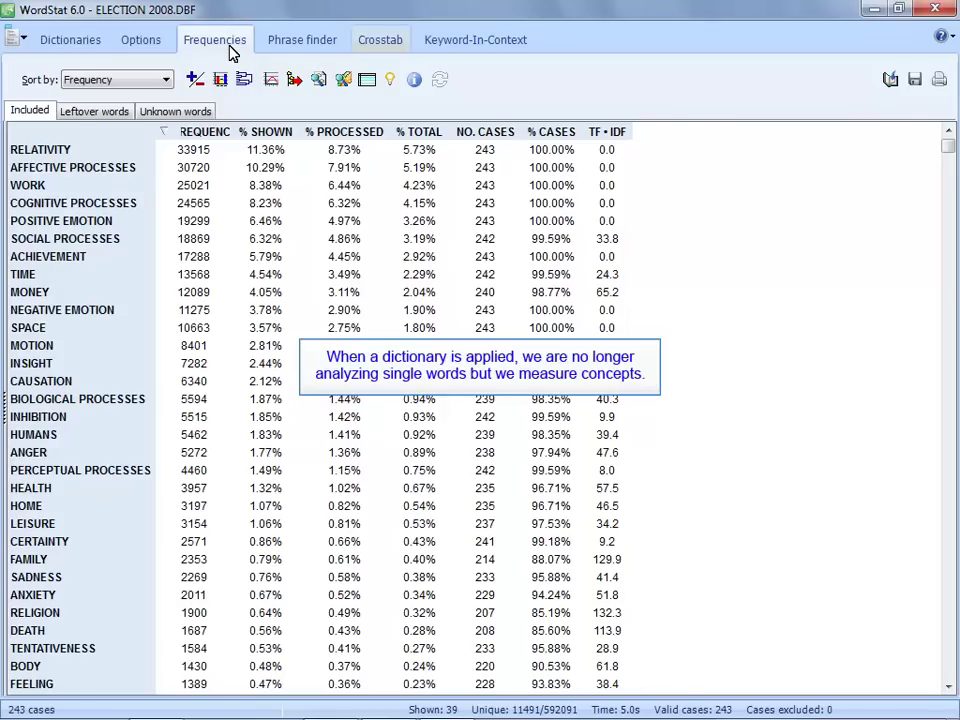
- Crosstabulate the concepts with CANDIDATE using the Student's F statistic and sort the rows by descending F
left_click(397, 48)
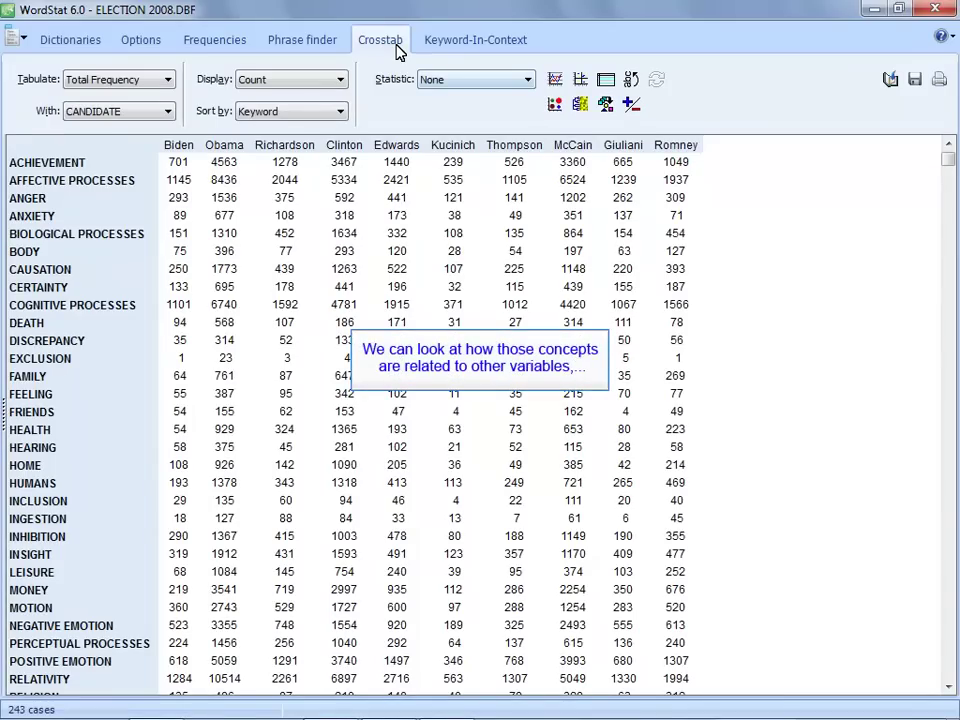
left_click(523, 81)
left_click(474, 133)
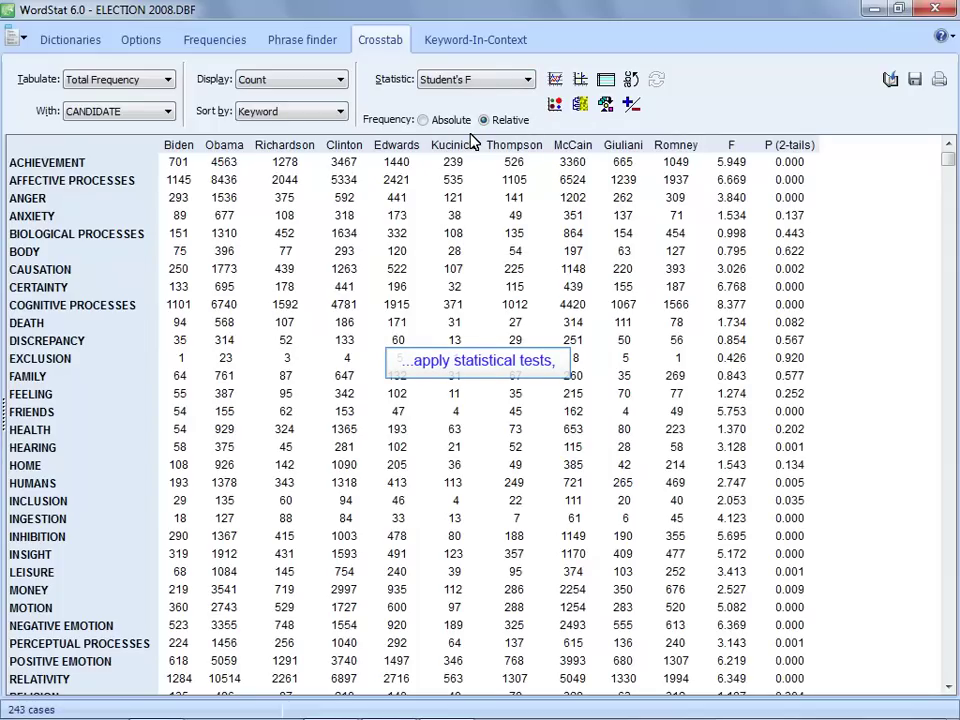
left_click(735, 147)
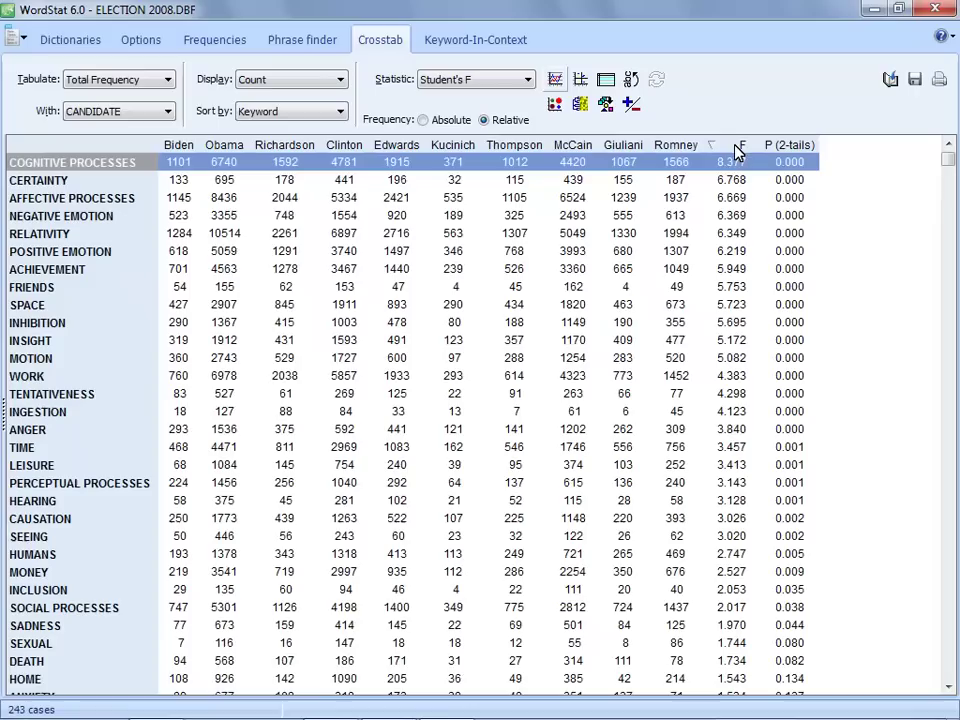
- View a bar chart of COGNITIVE PROCESSES by CANDIDATE, and display the crosstab as Percent of total words
left_click(555, 80)
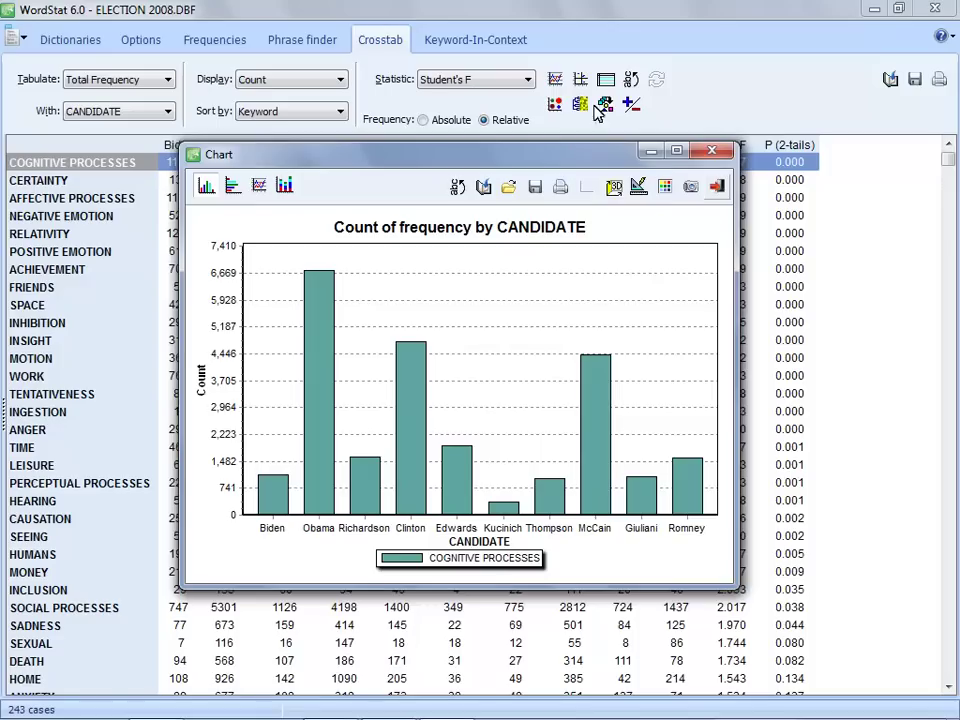
left_click(717, 186)
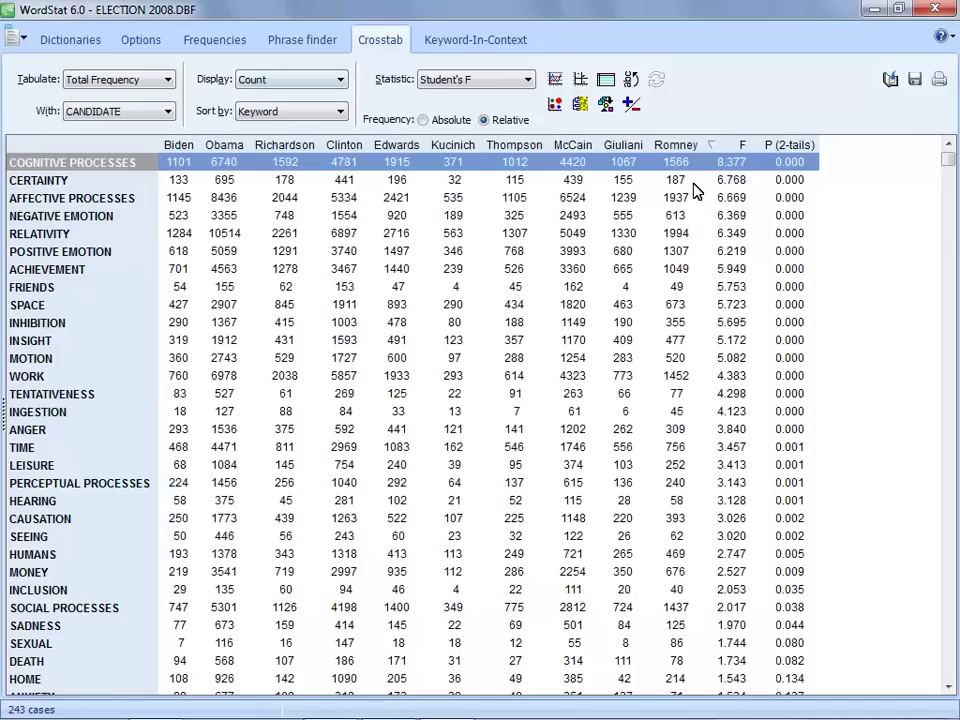
left_click(339, 80)
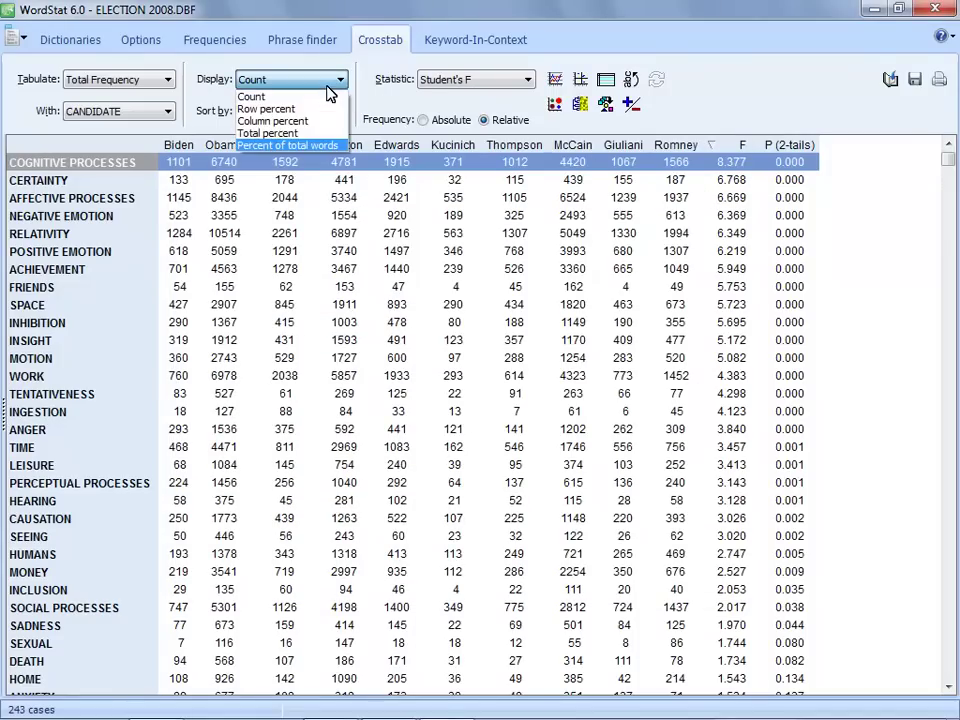
- View the correspondence analysis of the concepts by CANDIDATE as 2D and 3D maps, and close it
left_click(582, 80)
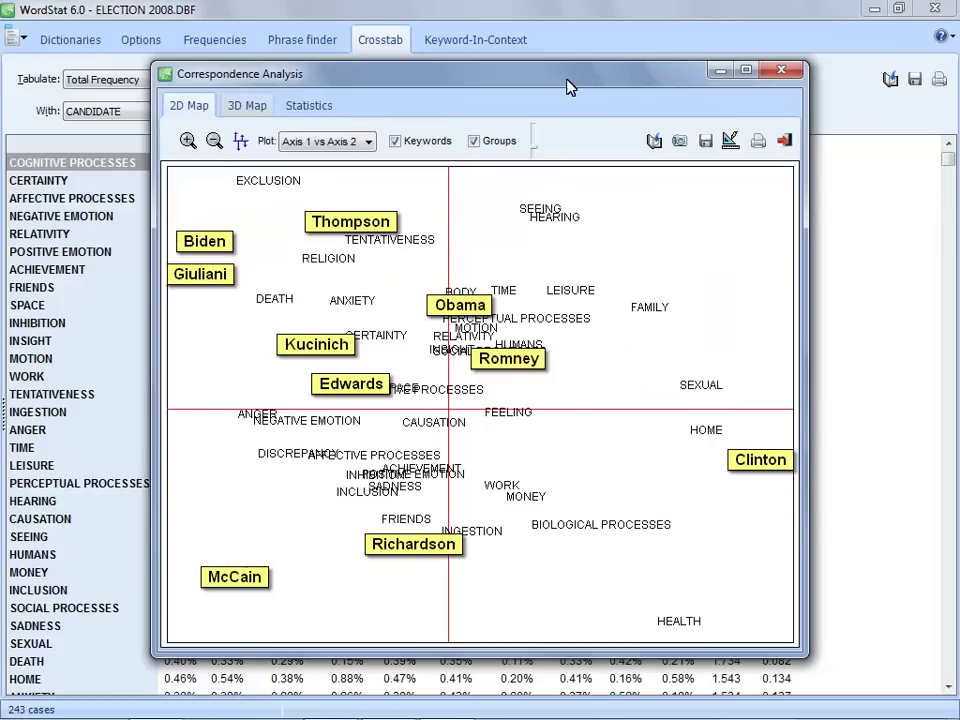
left_click(249, 108)
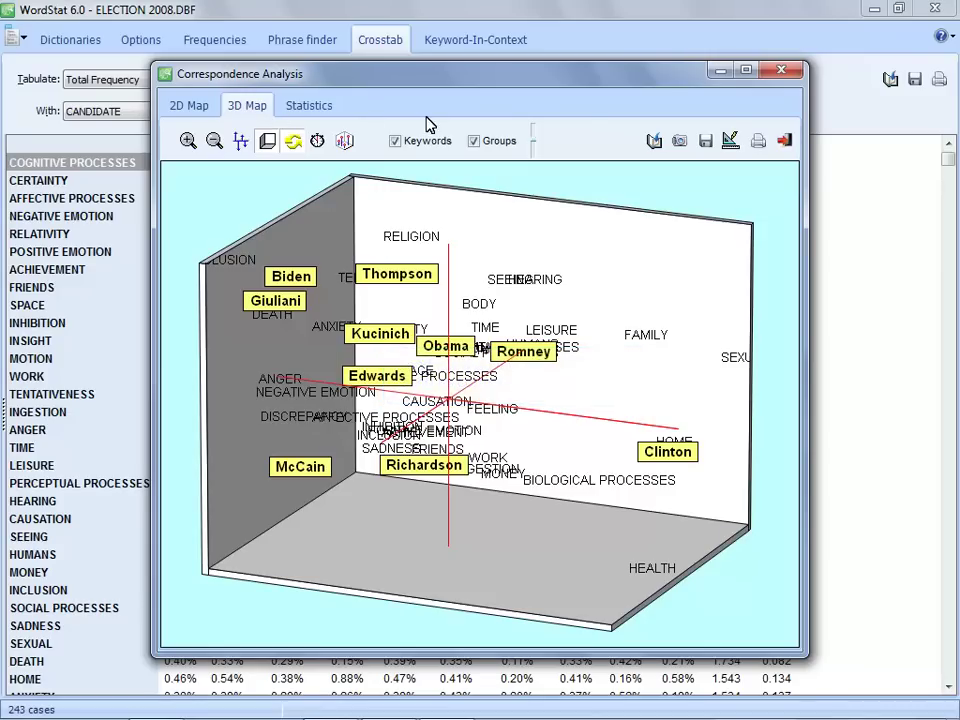
left_click(786, 144)
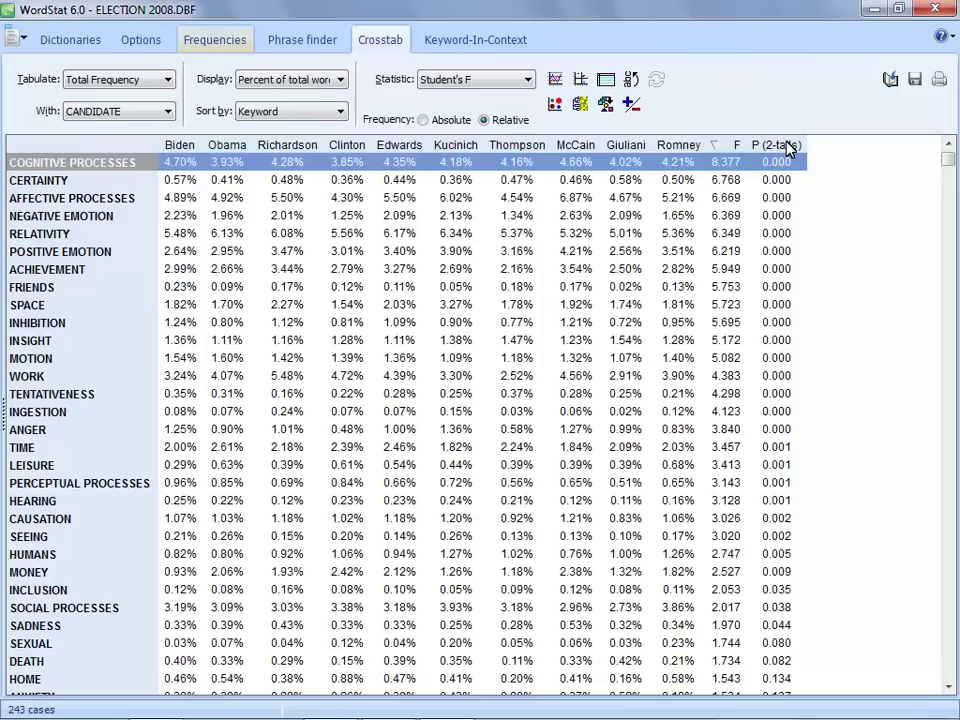
- List the leftover words not covered by the dictionary and reveal the dictionary category tree beside them
left_click(215, 40)
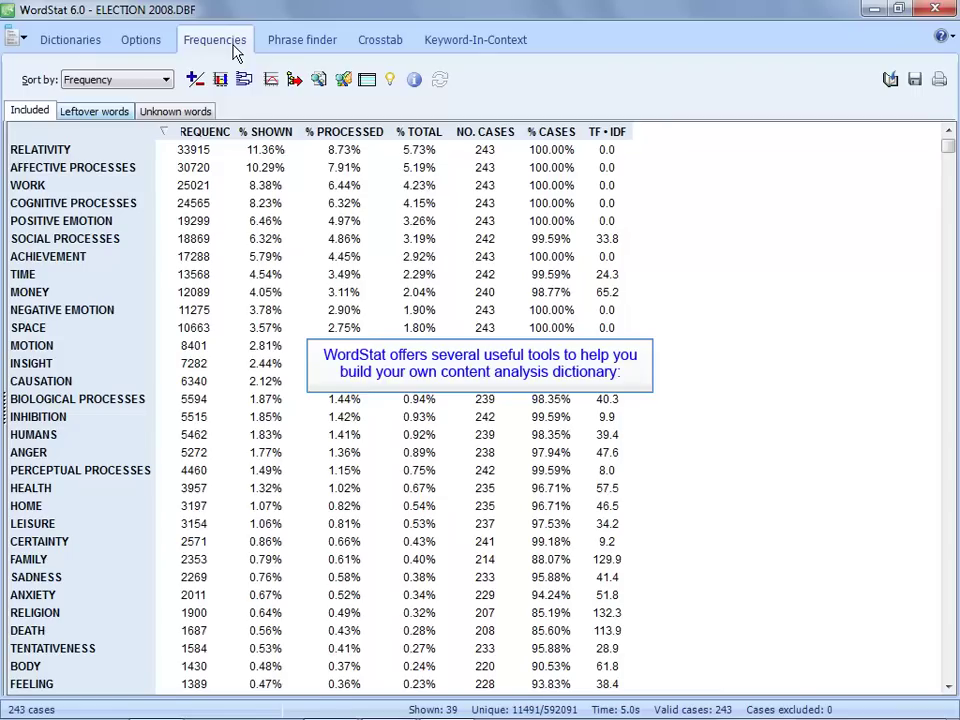
left_click(95, 112)
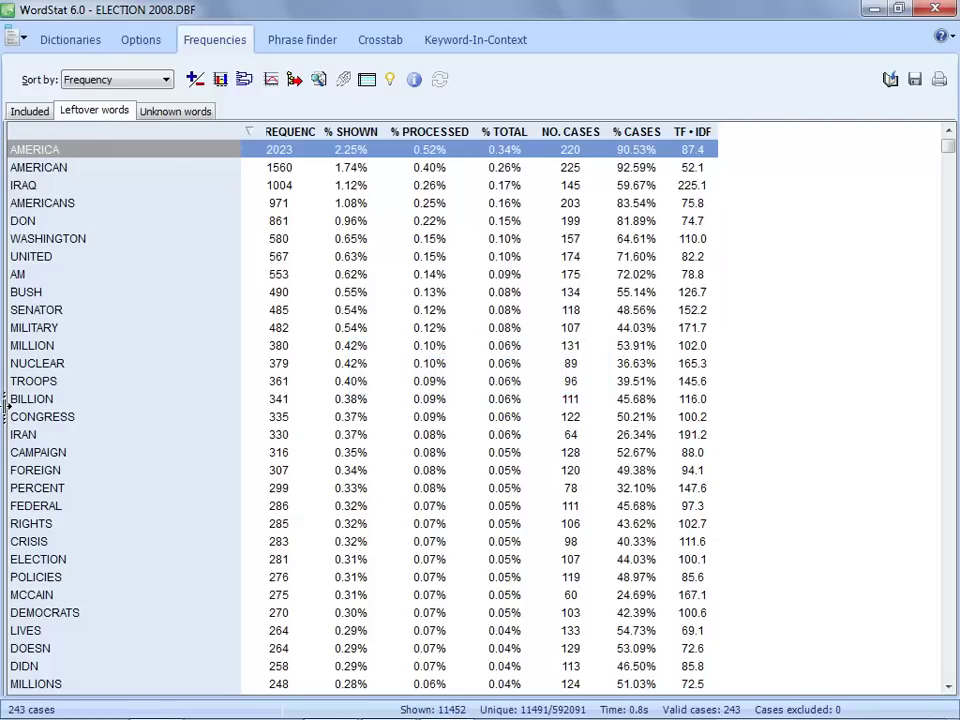
left_click_drag(33, 404, 240, 415)
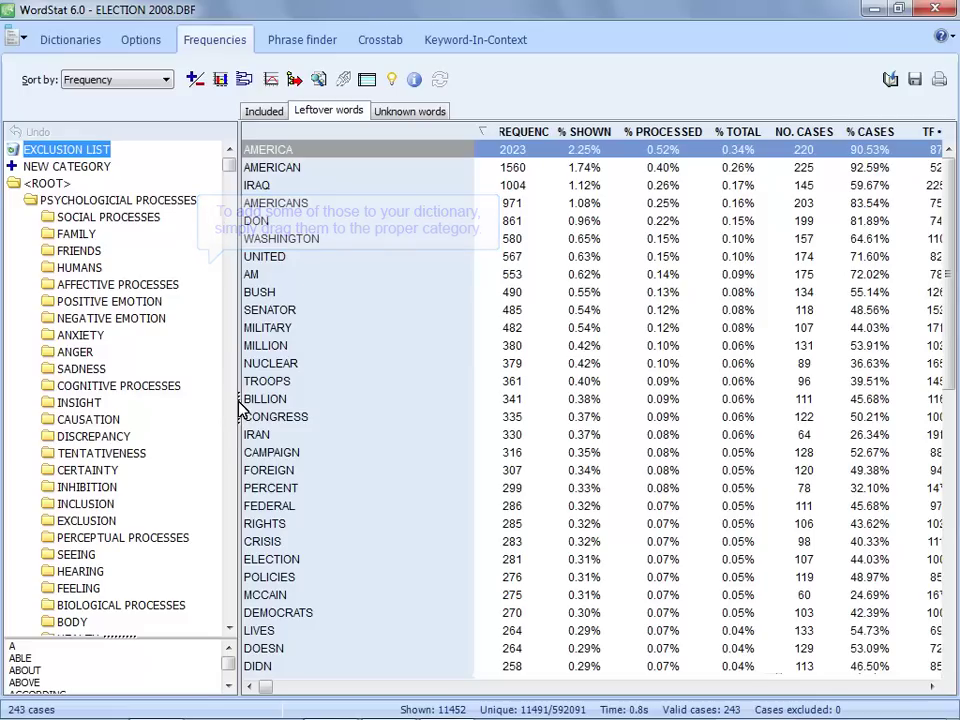
- Turn on word suggestions and view those for the leftover words AMERICA, IRAQ and FOREIGN
left_click(391, 80)
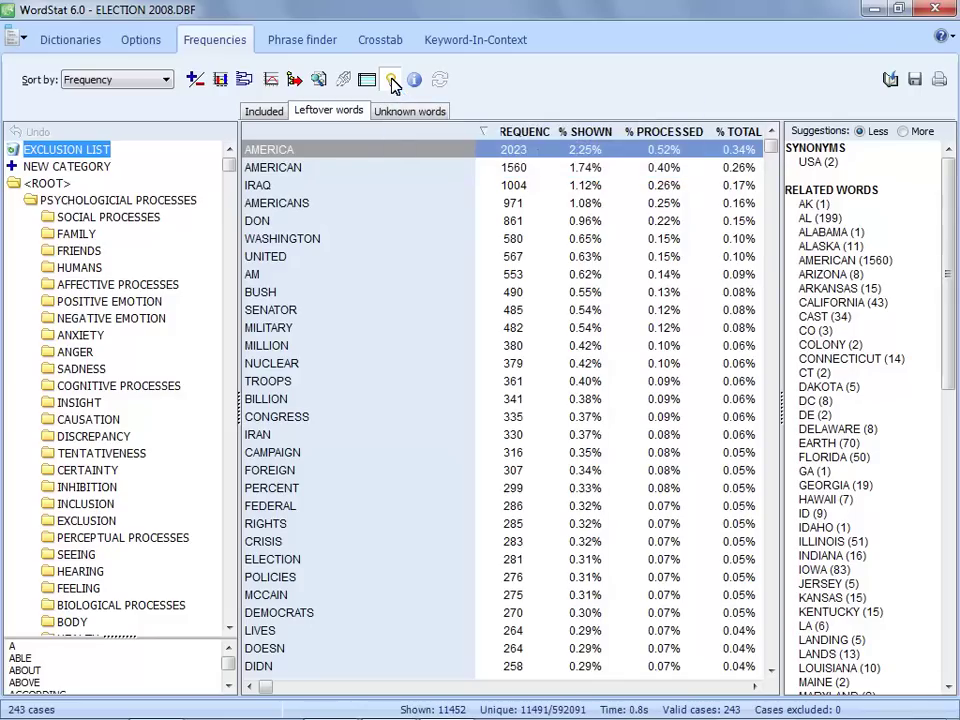
left_click(397, 189)
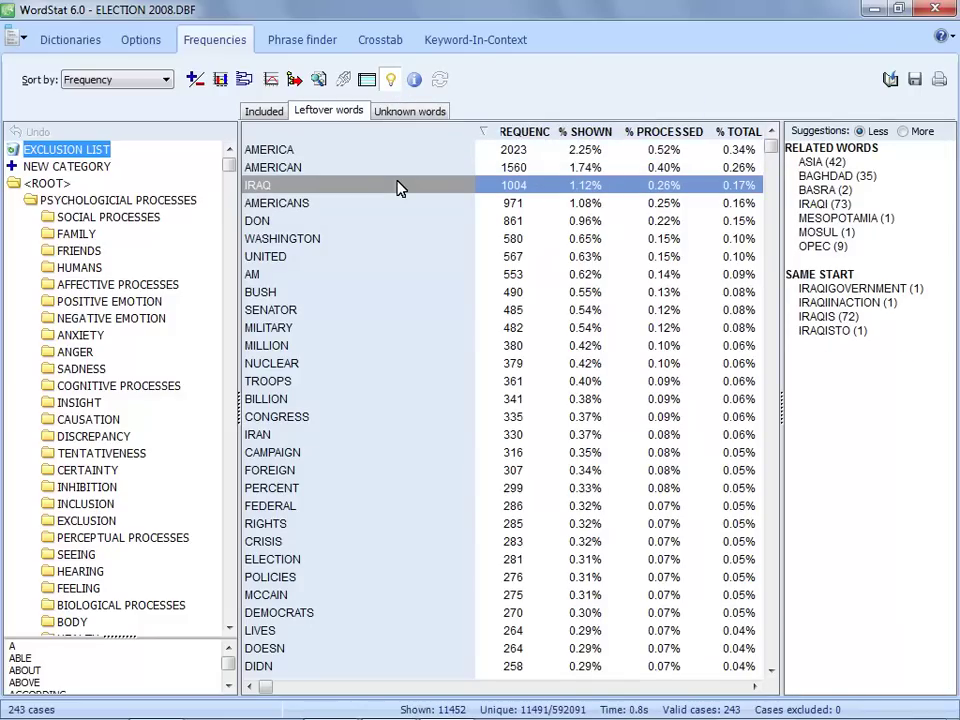
left_click(378, 473)
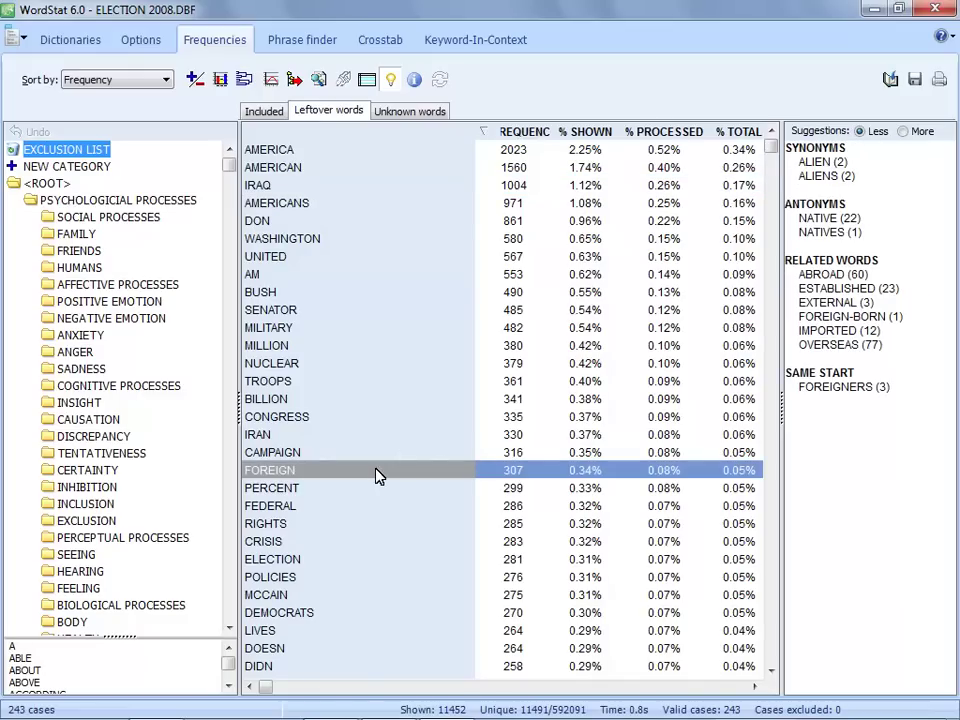
- Select the suggestions ALIEN, ALIENS, FOREIGN-BORN and FOREIGNERS, and add FOREIGN to the EXCLUSION category
left_click(826, 177)
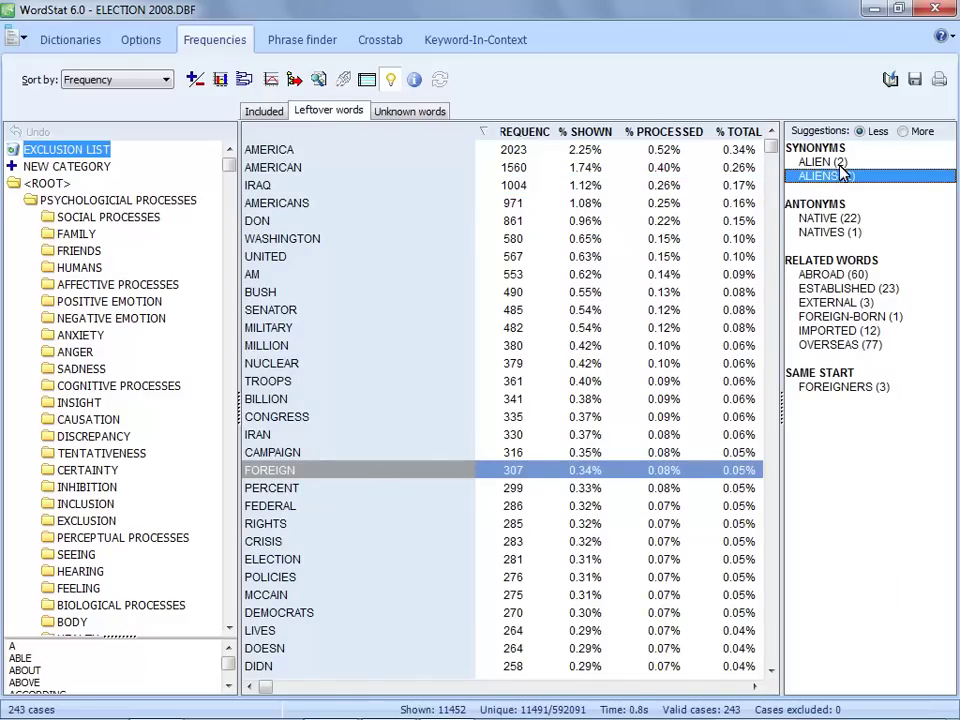
left_click(842, 162, "ctrl")
left_click(872, 318, "ctrl")
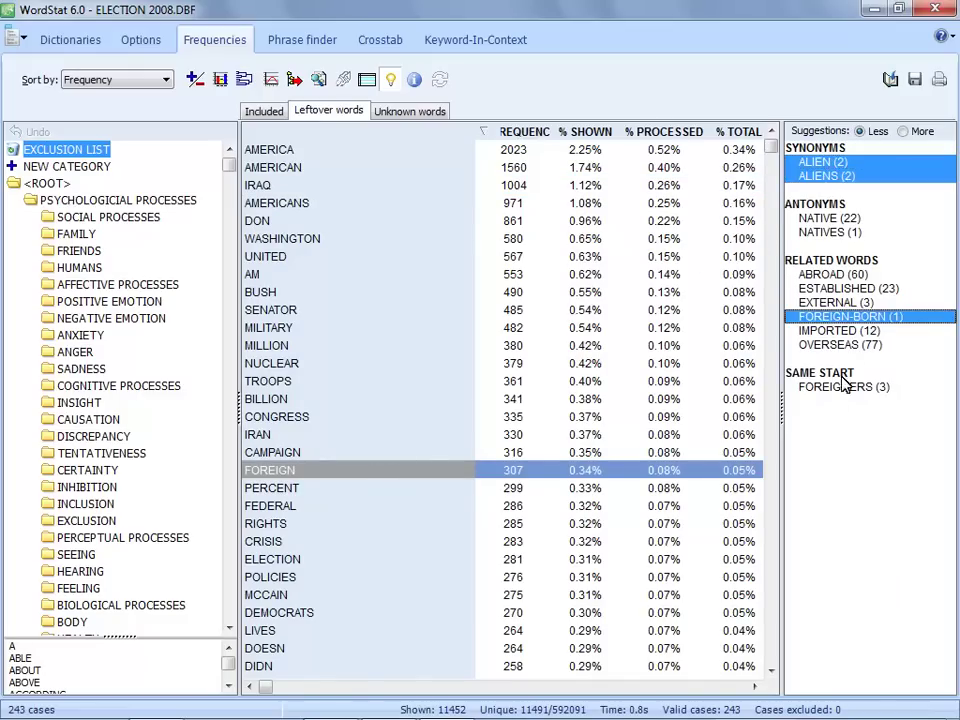
left_click(836, 388, "ctrl")
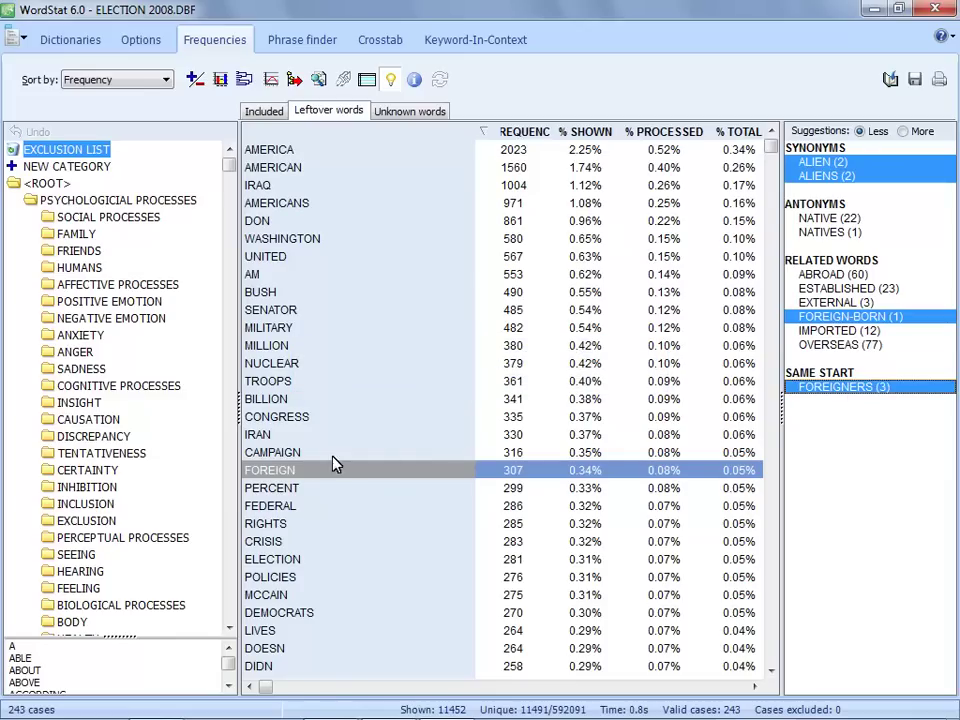
left_click_drag(262, 470, 100, 524)
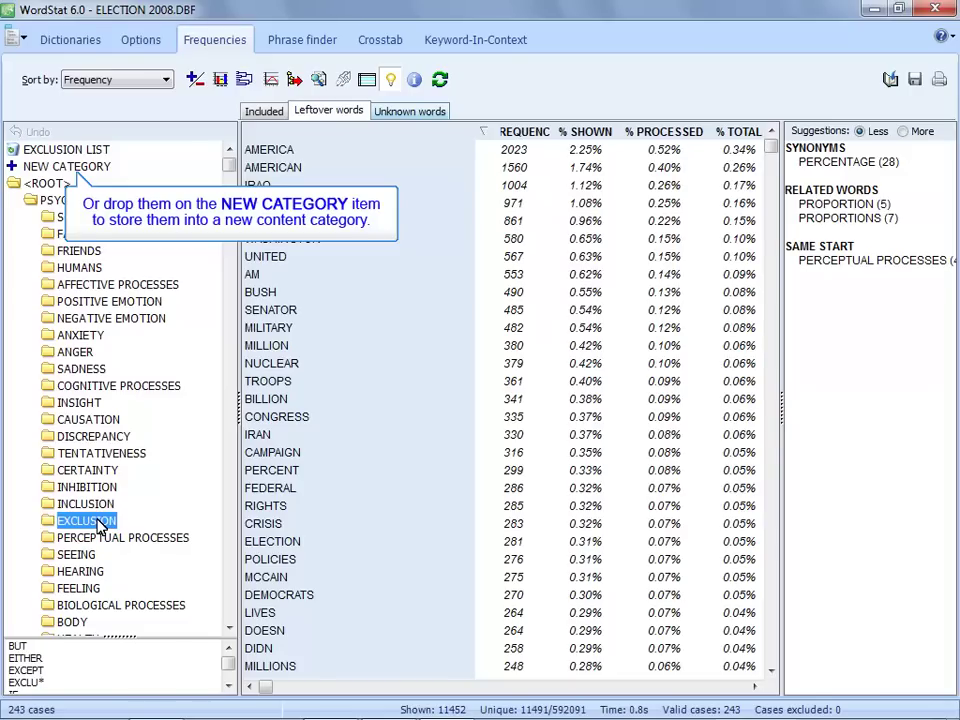
- Search the speeches for unknown words and queue a replacement of "automakers" with the suggested "auto makers"
left_click(437, 120)
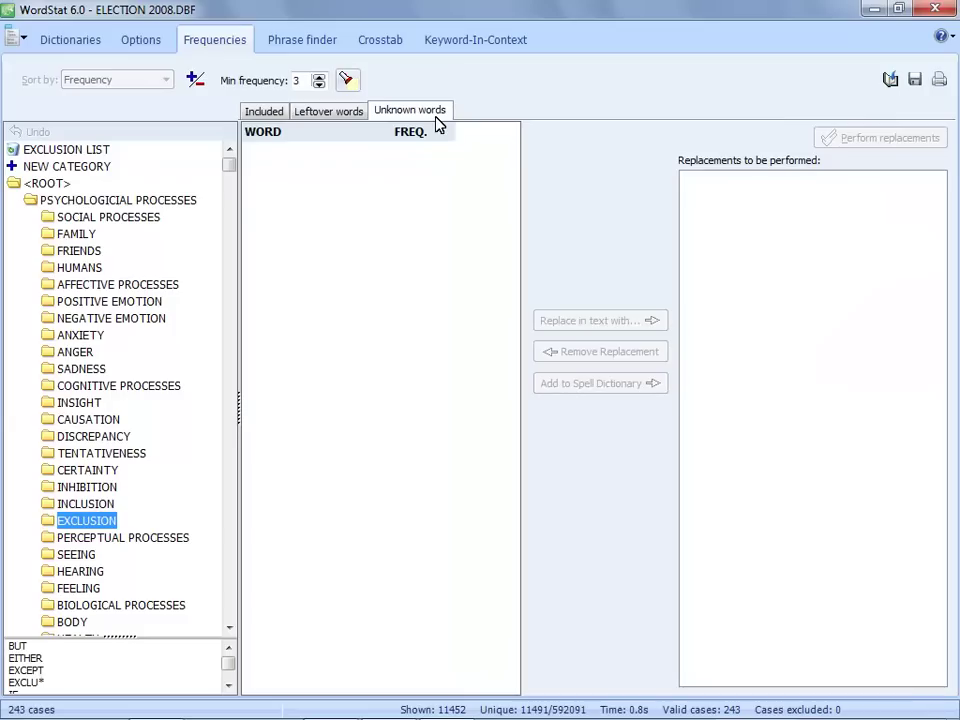
left_click(342, 80)
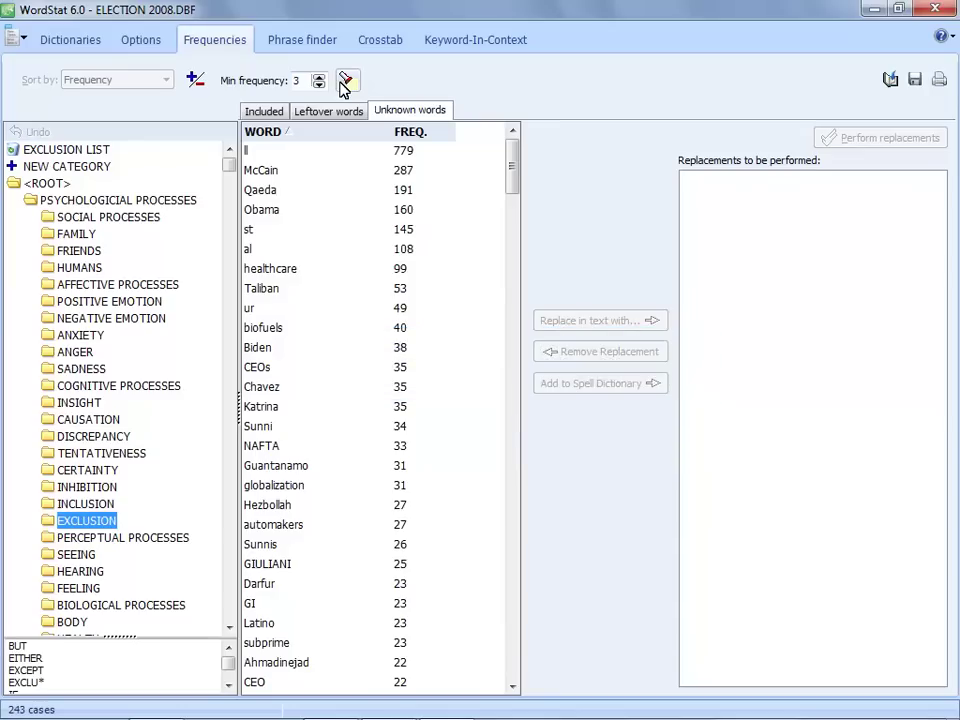
left_click(294, 528)
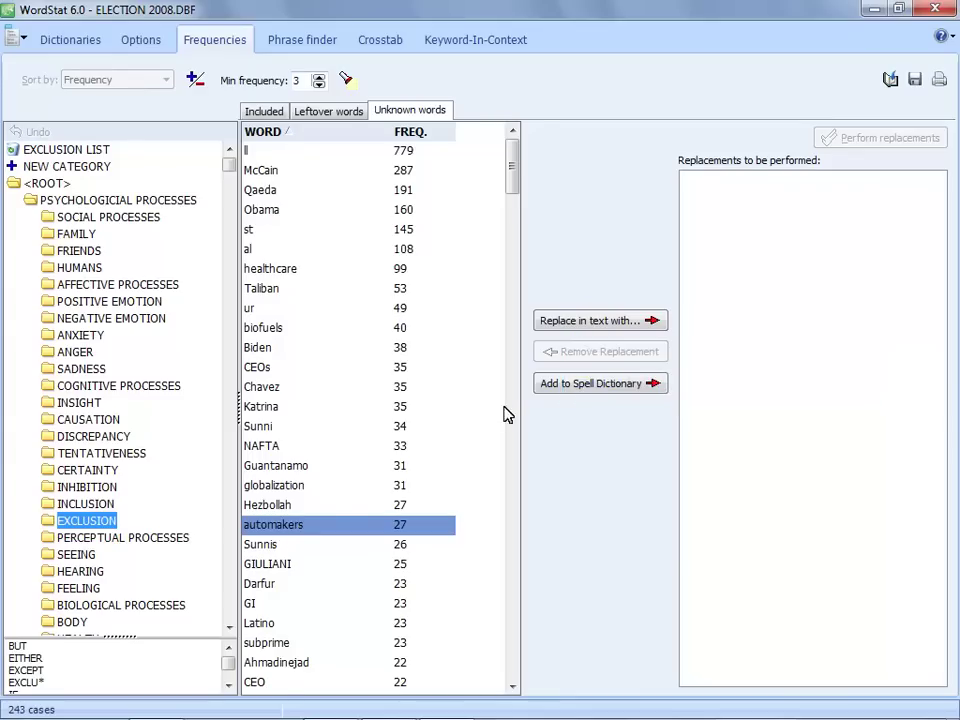
left_click(645, 326)
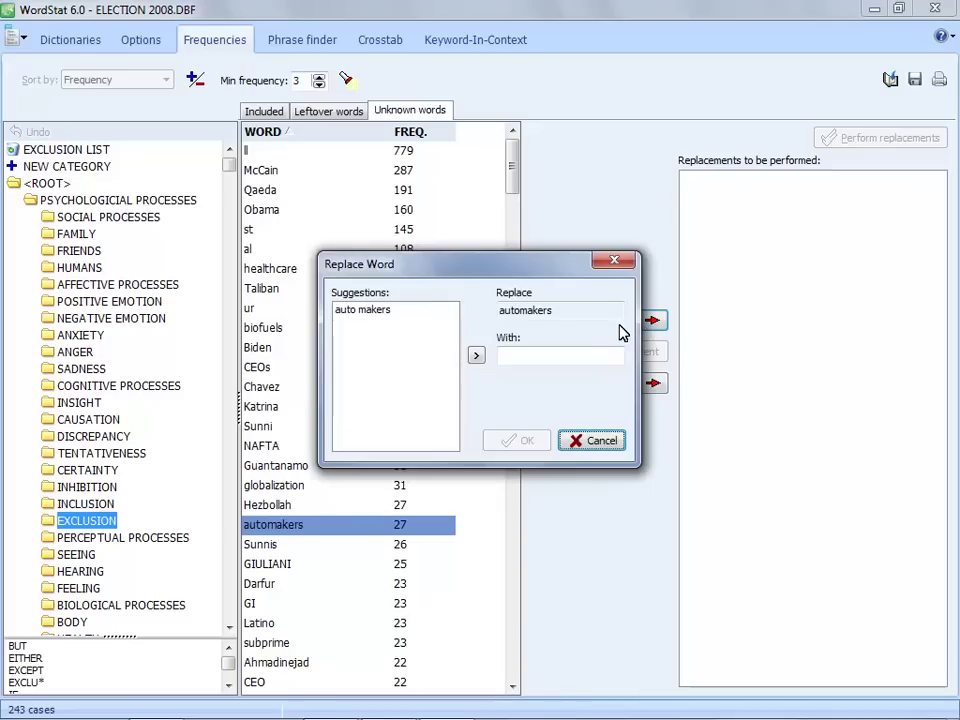
left_click(388, 312)
left_click(476, 355)
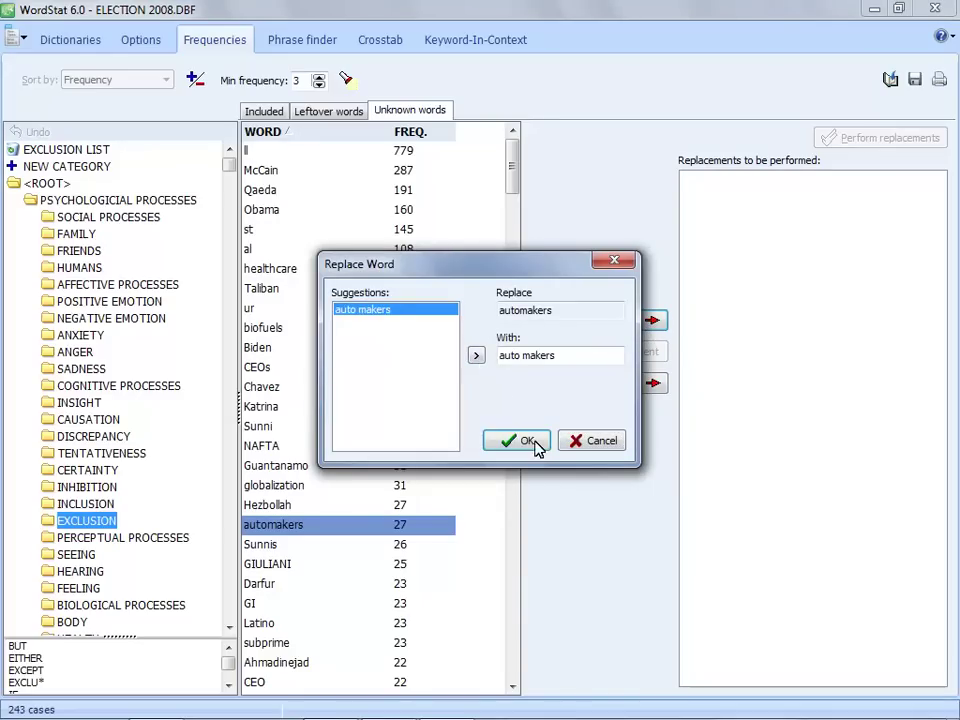
left_click(527, 441)
- Queue a replacement of the unknown word "healthcare" with the suggested "health care"
left_click(292, 270)
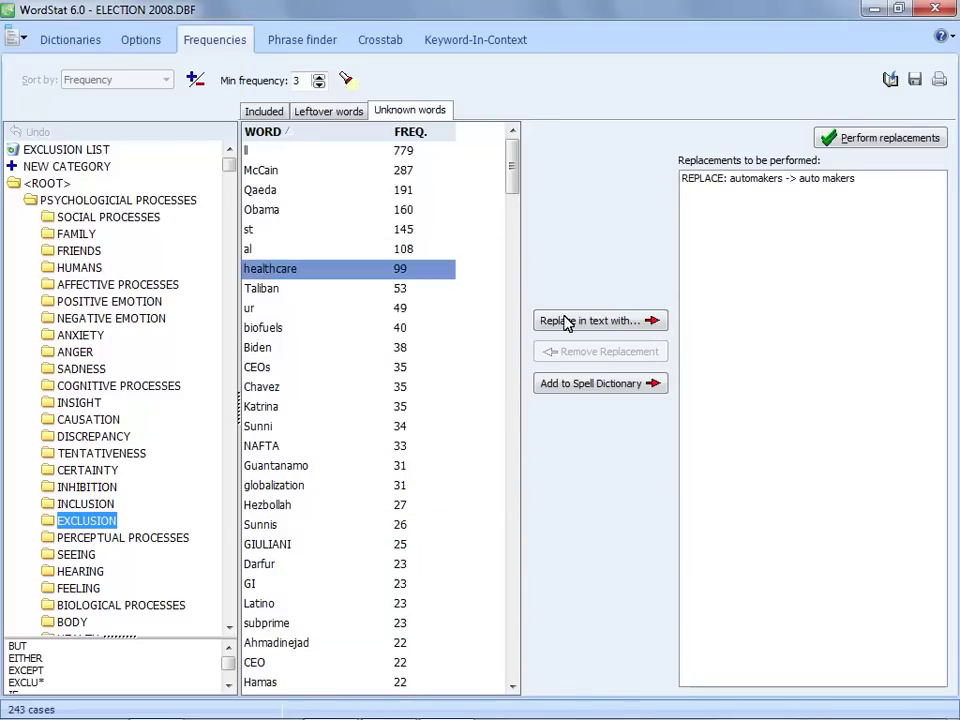
left_click(587, 322)
left_click(390, 311)
left_click(476, 355)
left_click(527, 441)
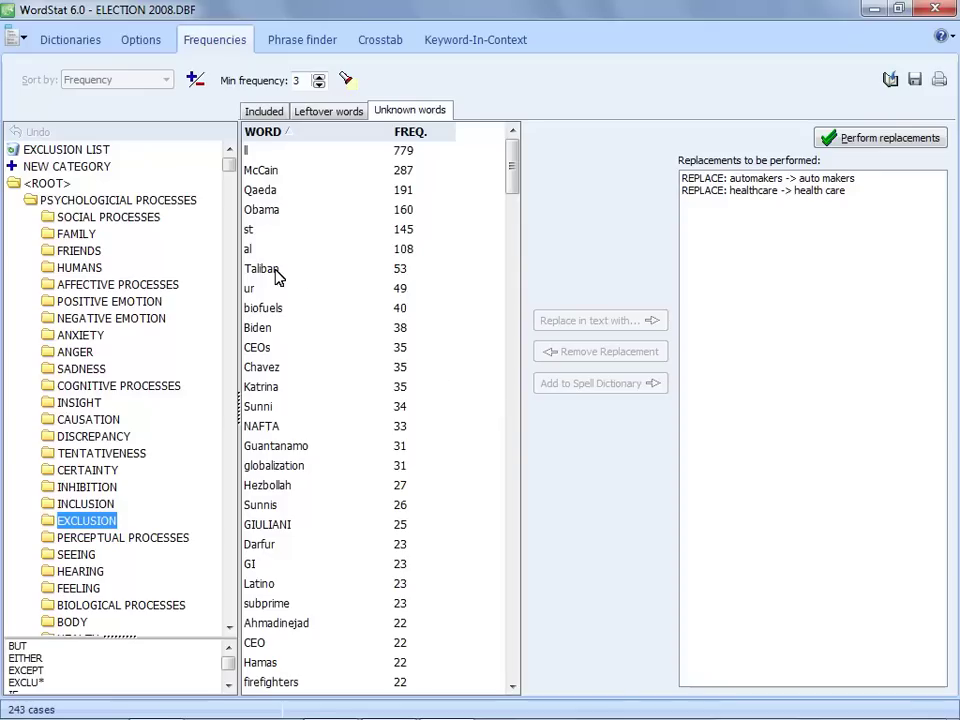
- Add the unknown word Taliban to the ANXIETY category and perform the queued text replacements
left_click_drag(277, 277, 88, 344)
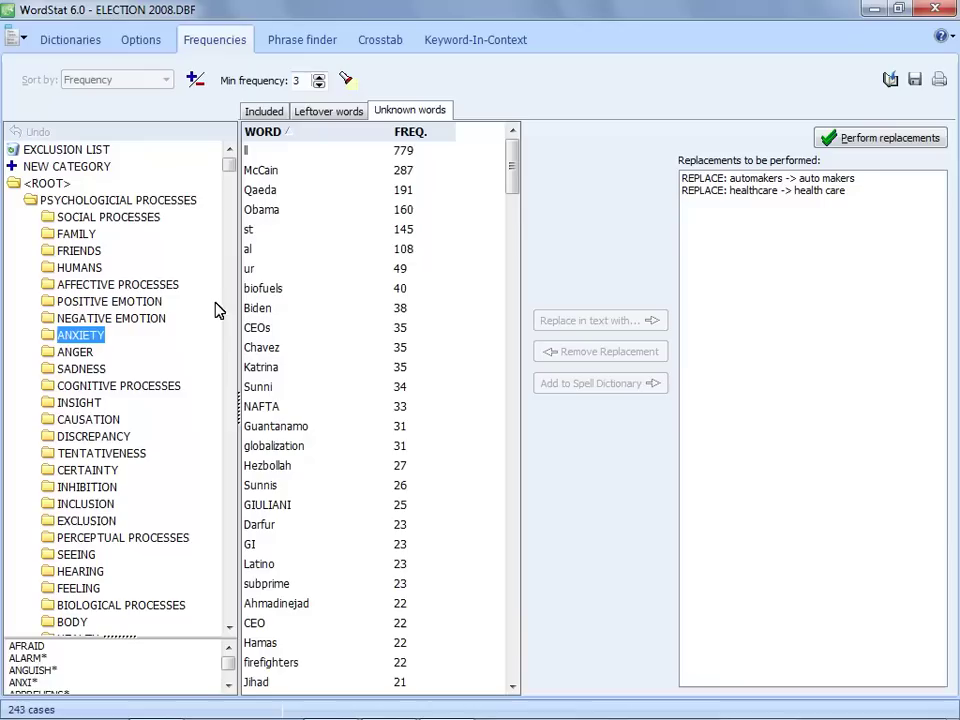
left_click(855, 142)
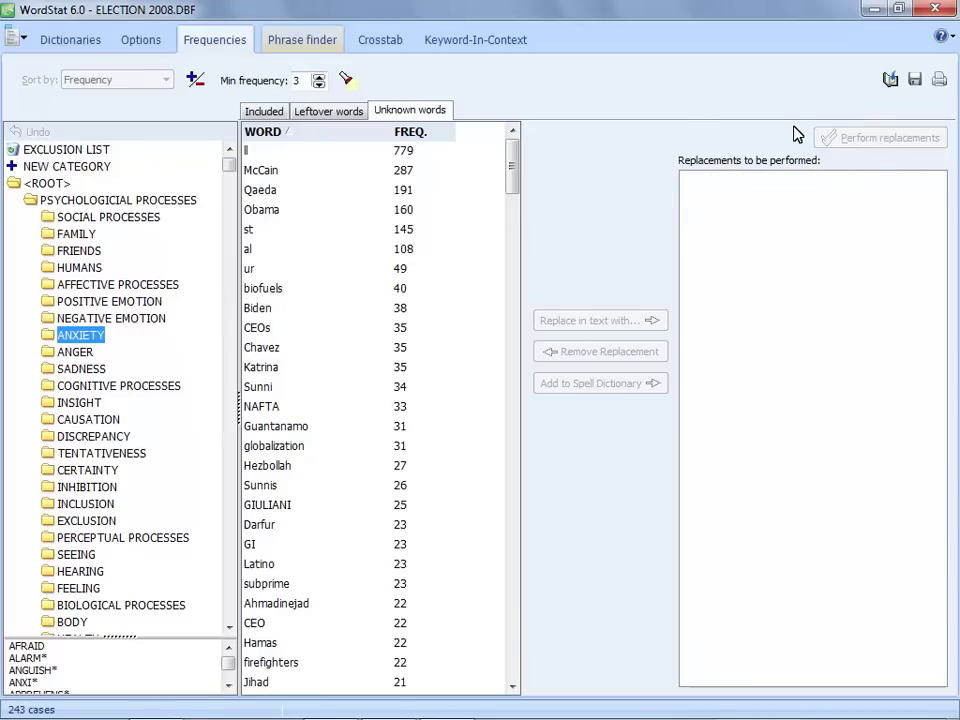
- Search the speeches for phrases, and add MEN AND WOMEN to the HUMANS category and NATIONAL SECURITY to the ANXIETY category
left_click(302, 43)
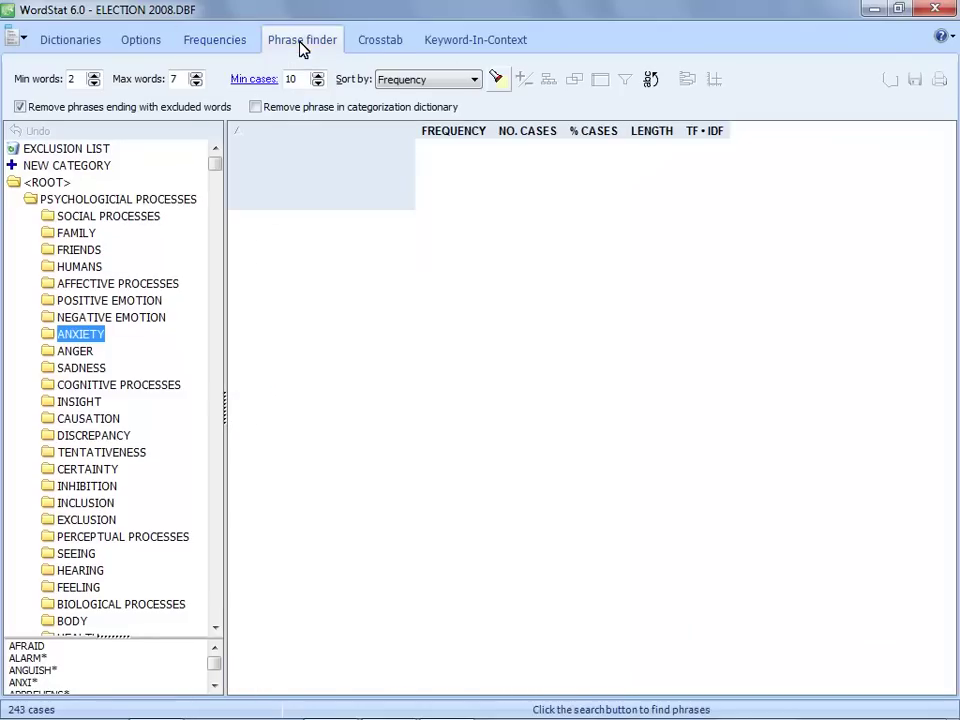
left_click(496, 79)
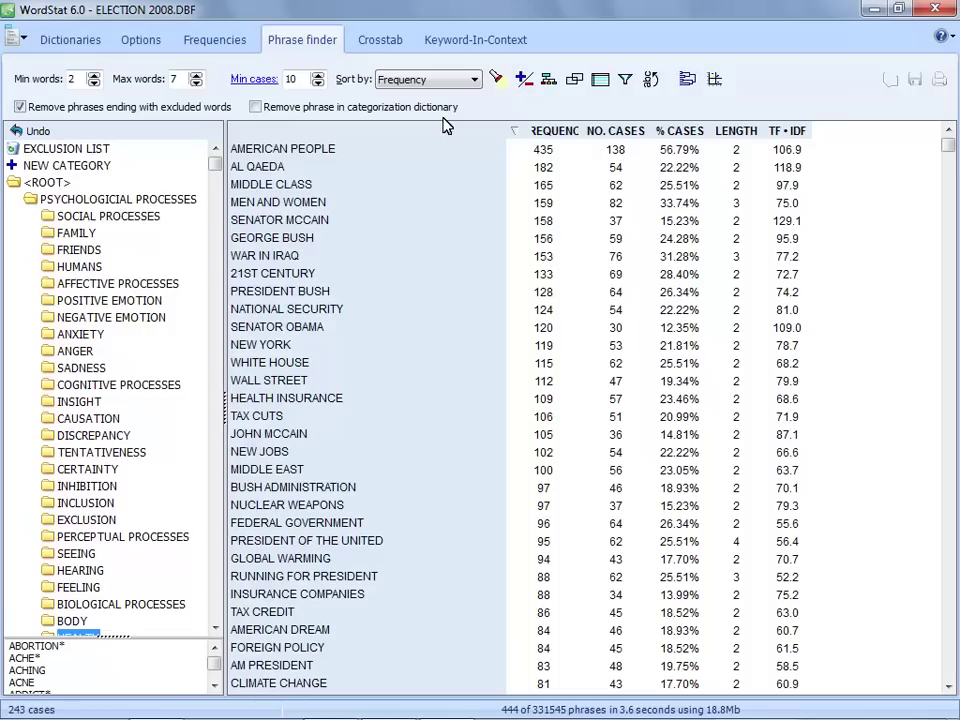
left_click(277, 204)
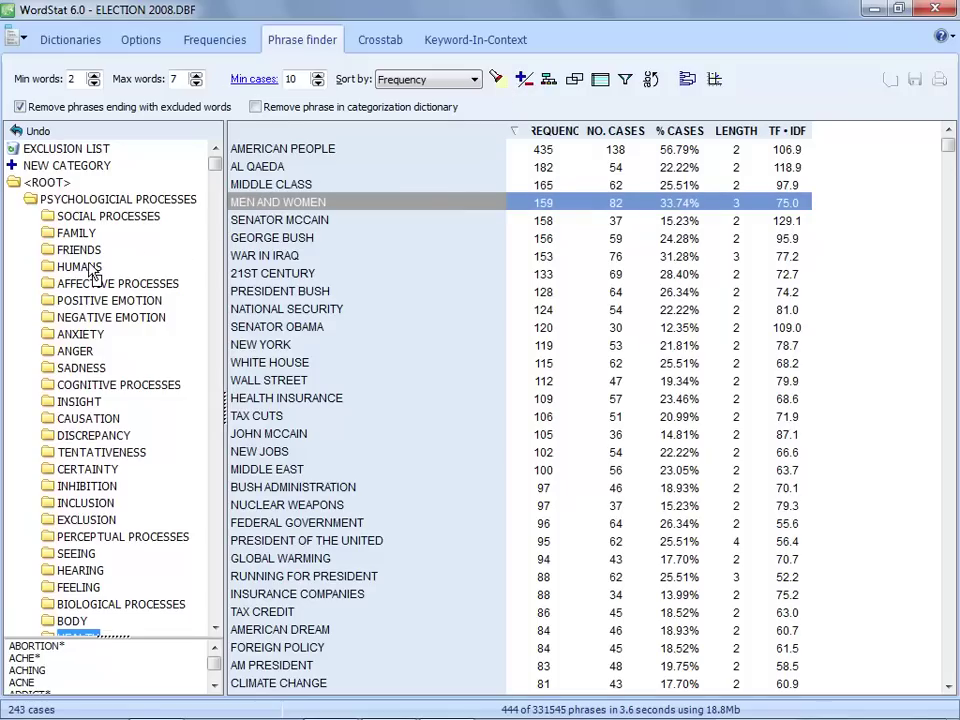
left_click_drag(90, 270, 88, 268)
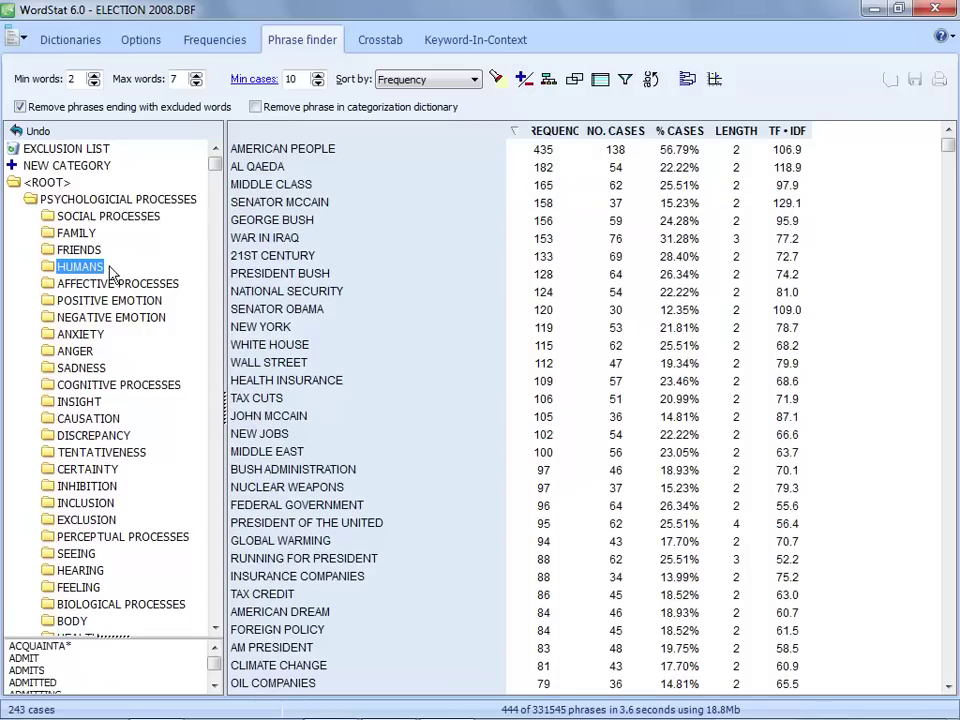
left_click(293, 293)
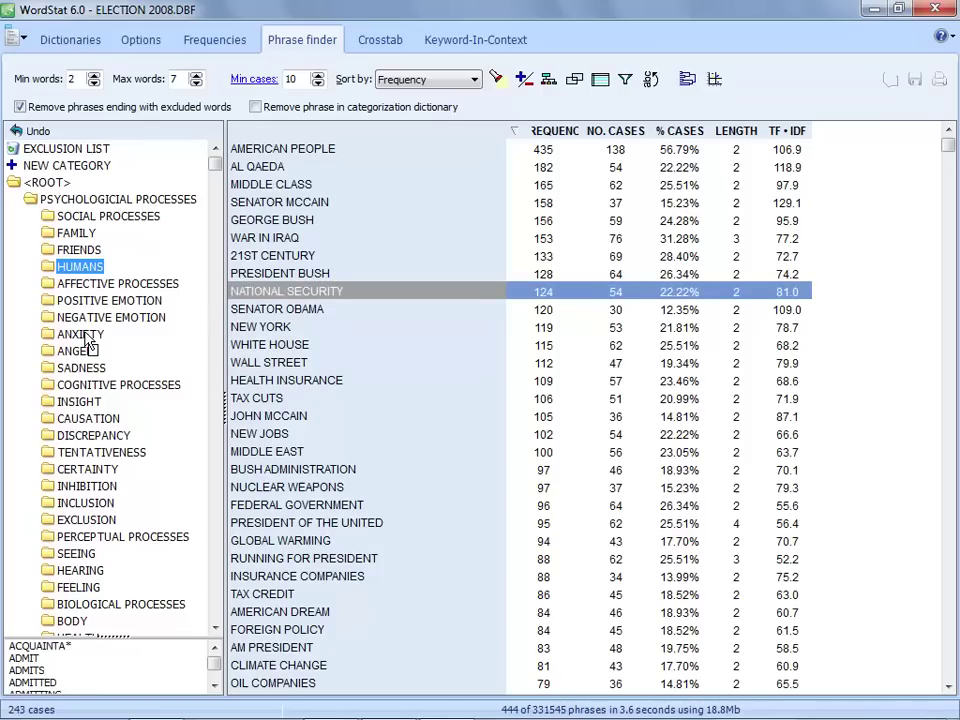
left_click_drag(88, 345, 86, 340)
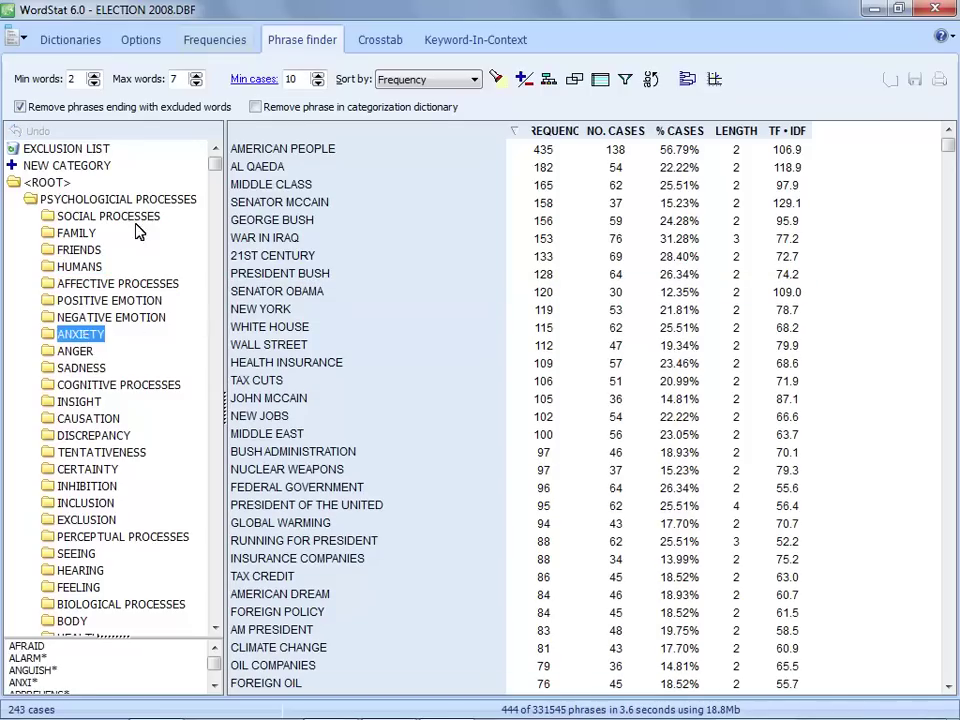
- Retrieve all paragraphs containing at least 1 keyword of the HEALTH category
left_click(225, 47)
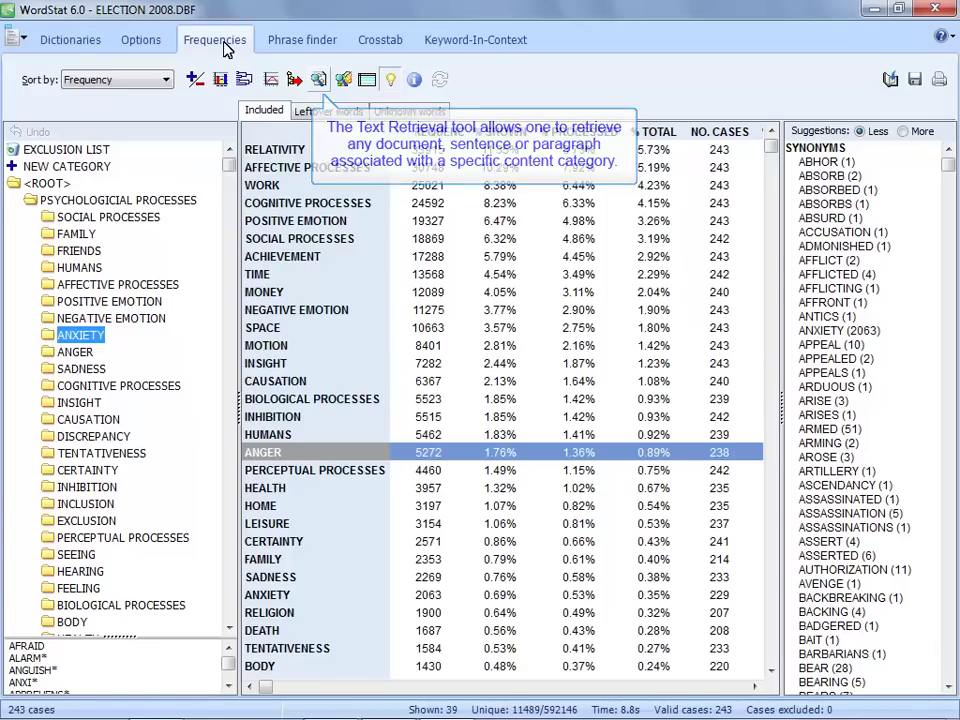
left_click(318, 80)
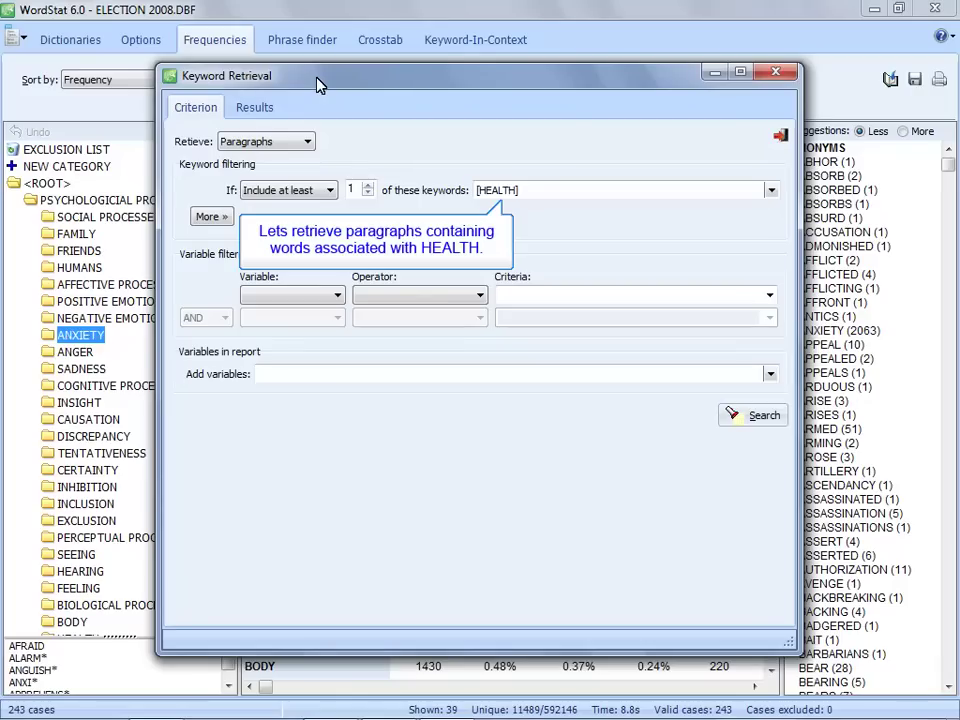
left_click(763, 416)
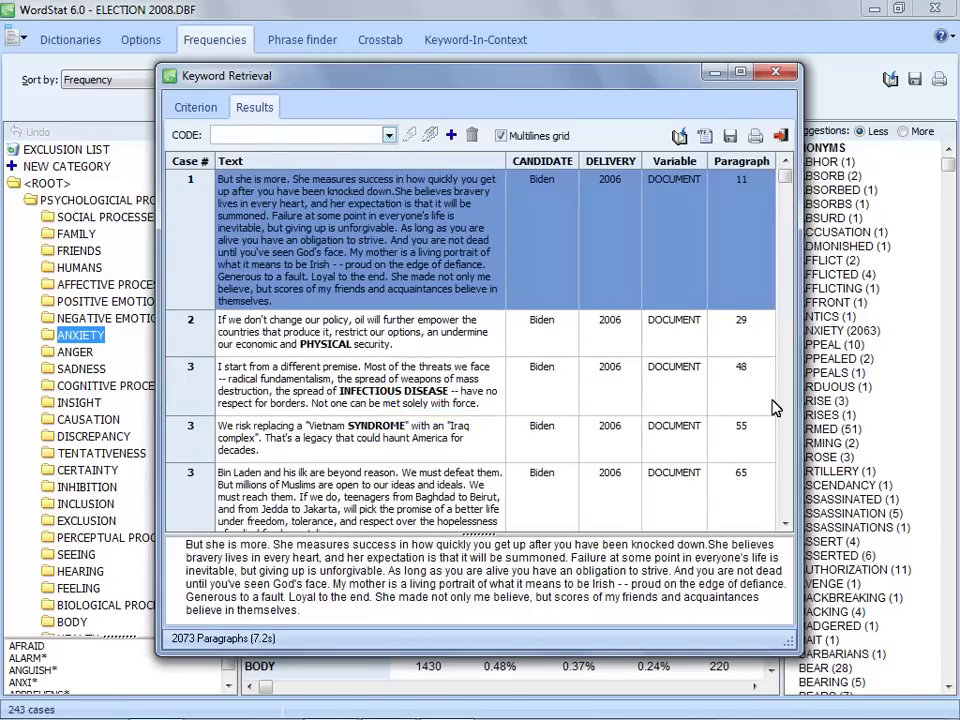
- Assign the Health Care code to all retrieved paragraphs and close the keyword retrieval
left_click(389, 136)
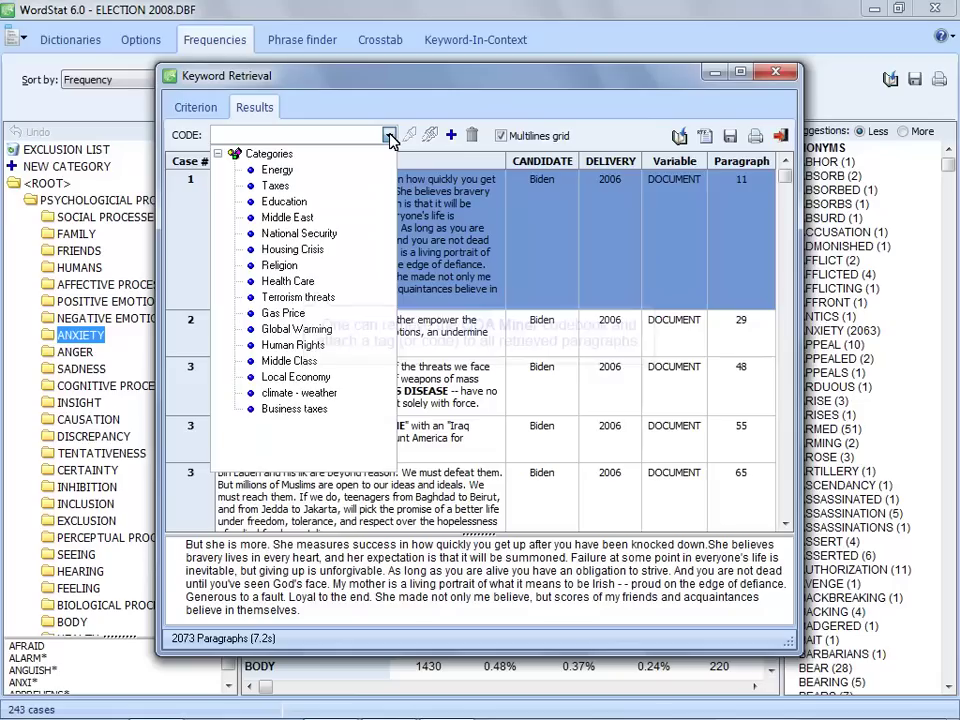
left_click(296, 284)
left_click(430, 135)
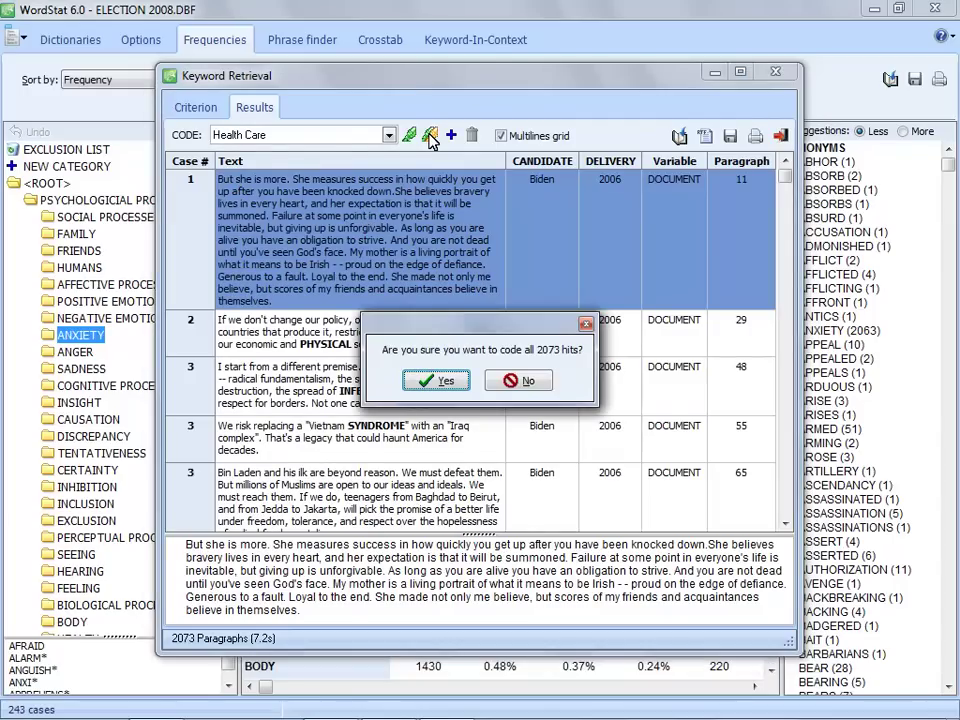
left_click(446, 382)
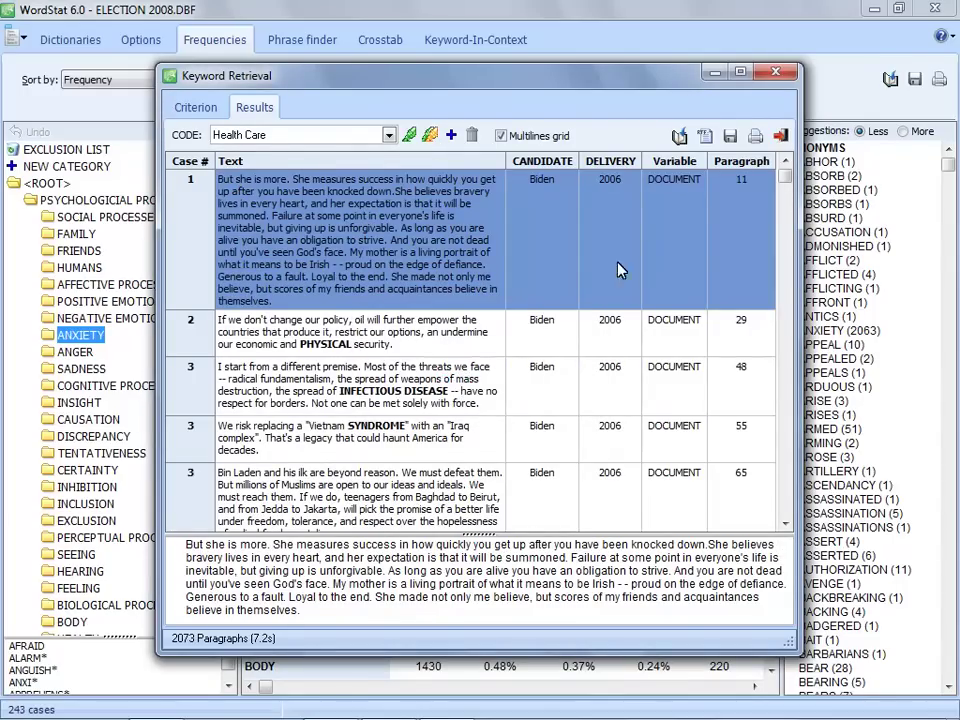
left_click(780, 134)
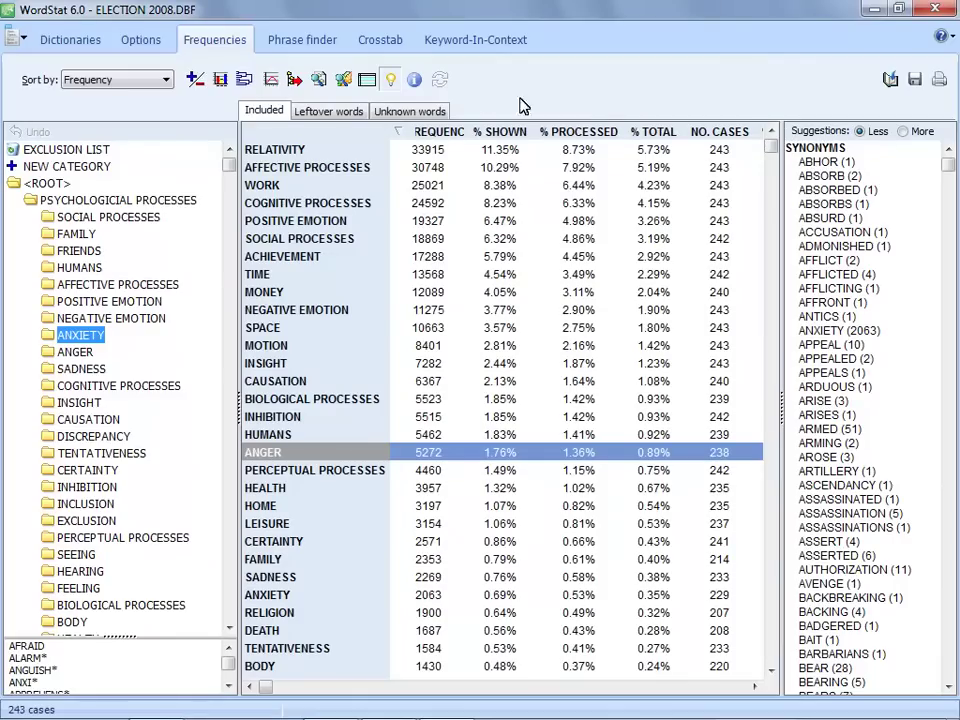
- Hide the word suggestions, and set up and preview a data matrix export of keyword frequency with variables named by keyword
left_click(389, 80)
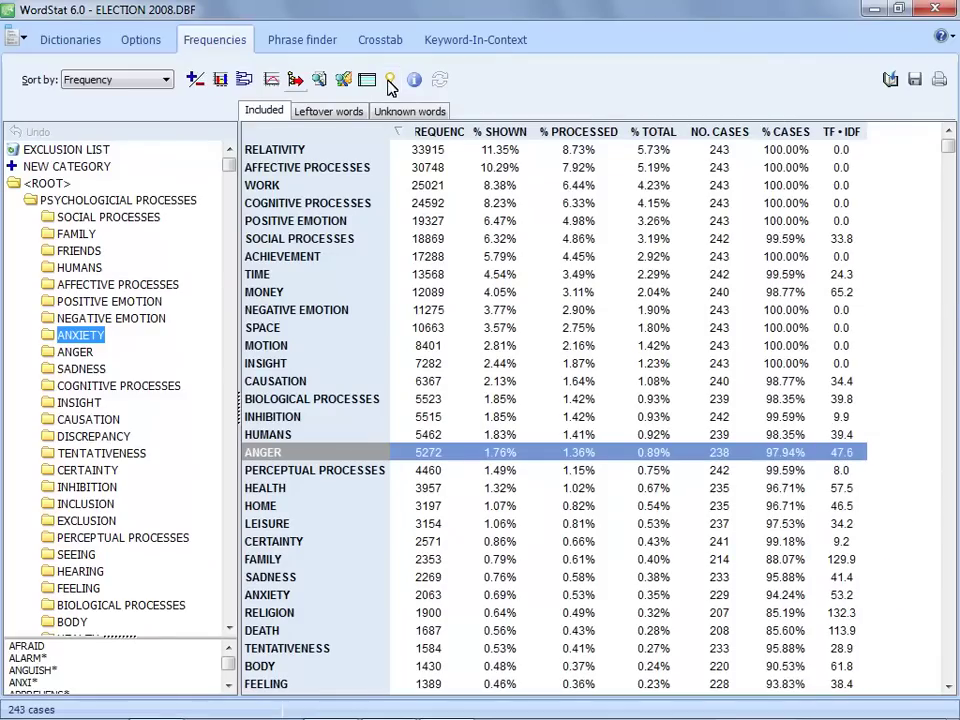
left_click(295, 84)
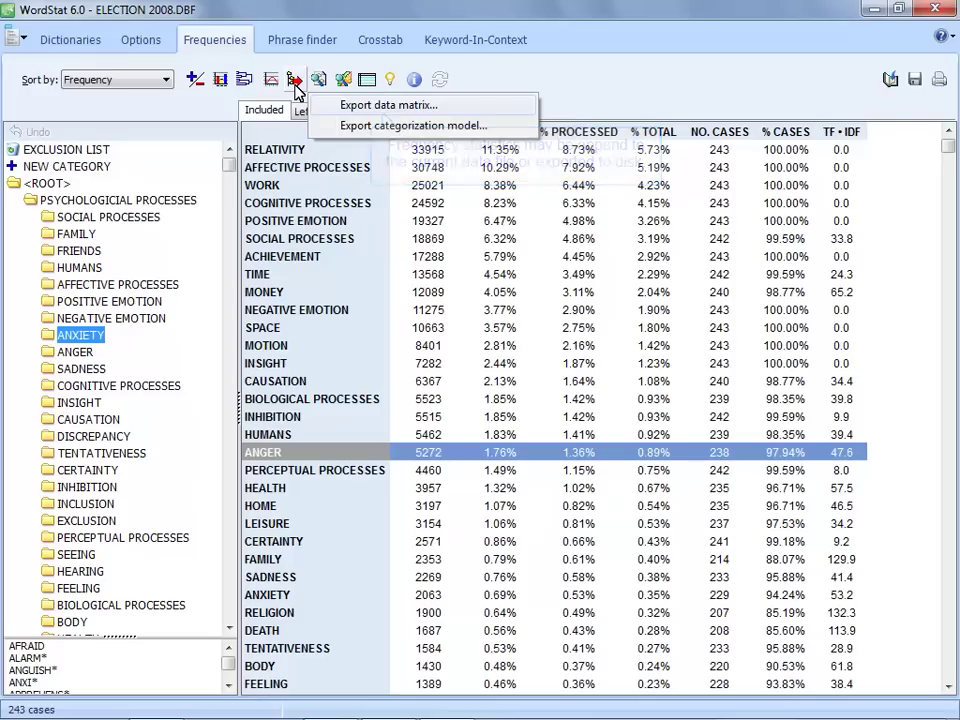
left_click(362, 106)
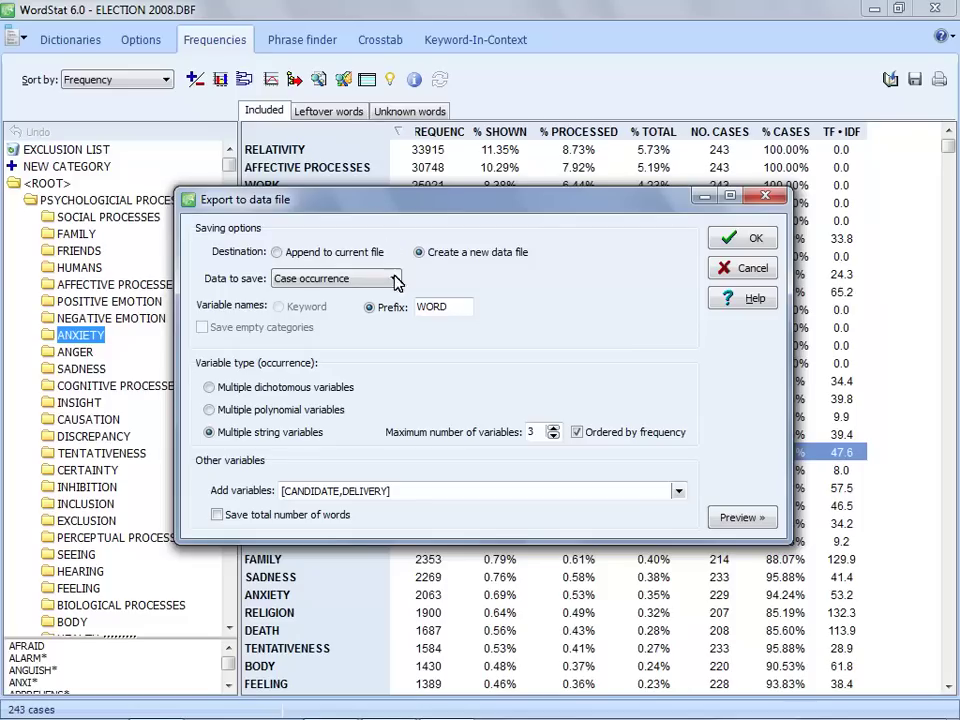
left_click(394, 279)
left_click(366, 296)
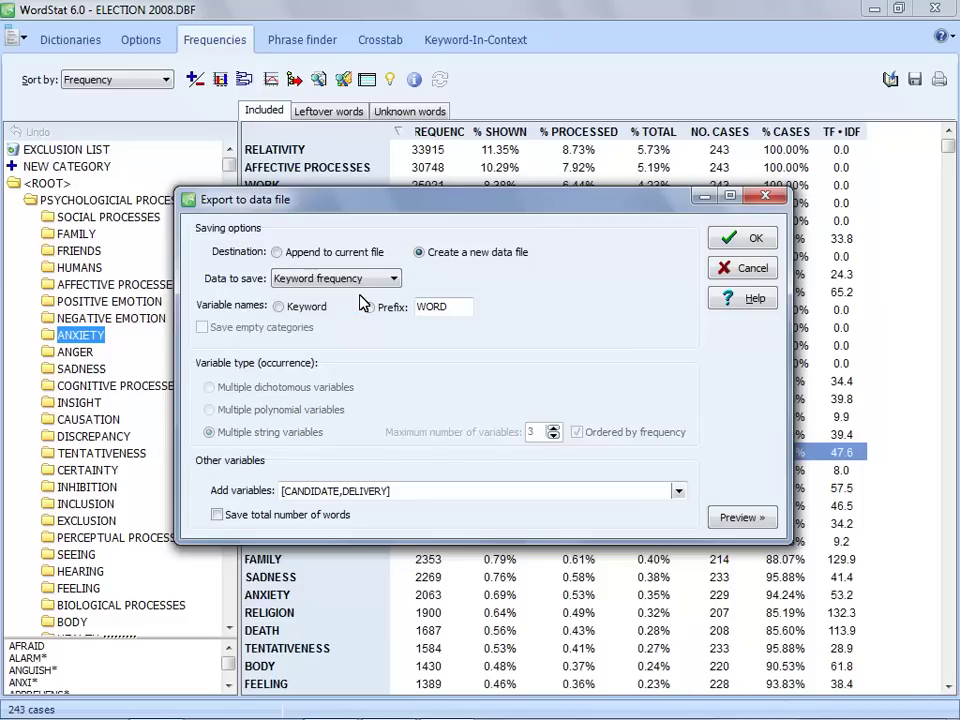
left_click(291, 309)
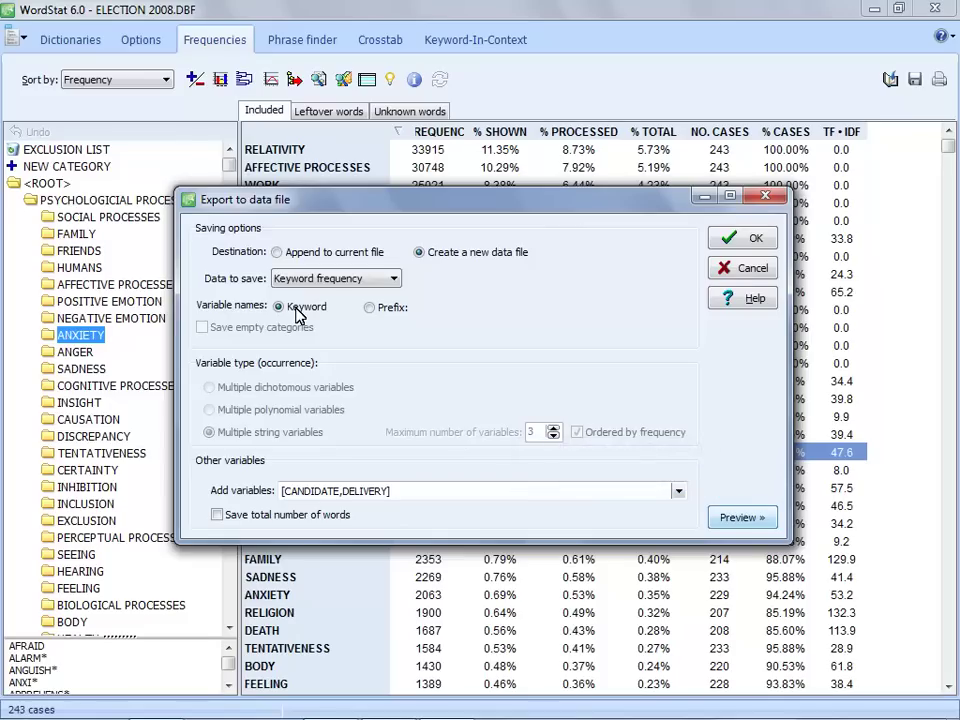
left_click(746, 518)
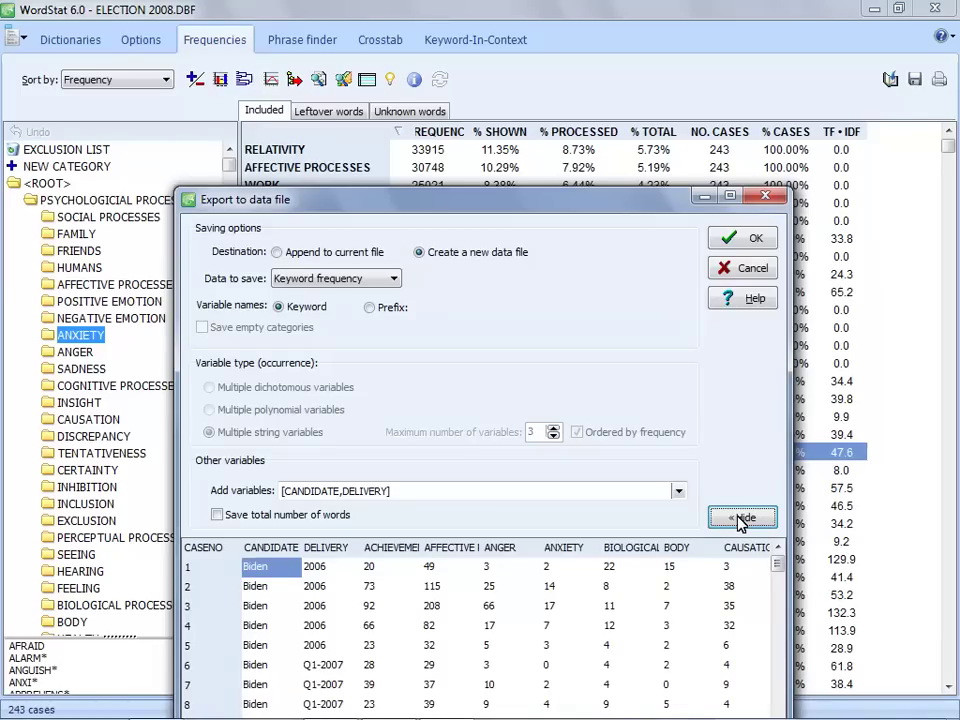
- Export the data matrix as an SPSS file (*.sav) named LIWC data
left_click(748, 242)
left_click(624, 478)
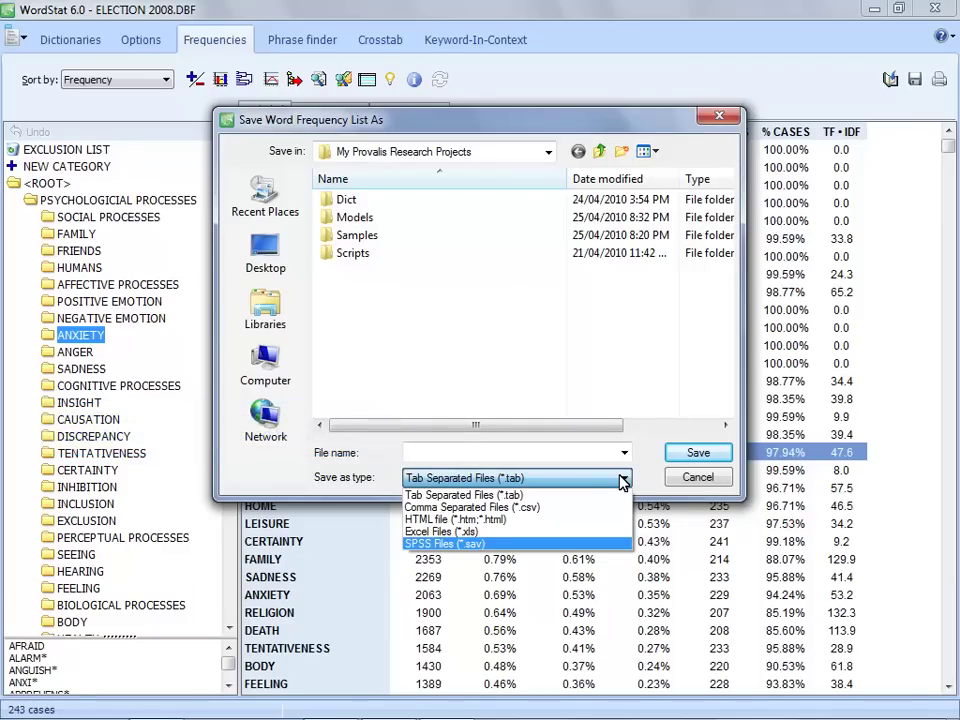
left_click(490, 543)
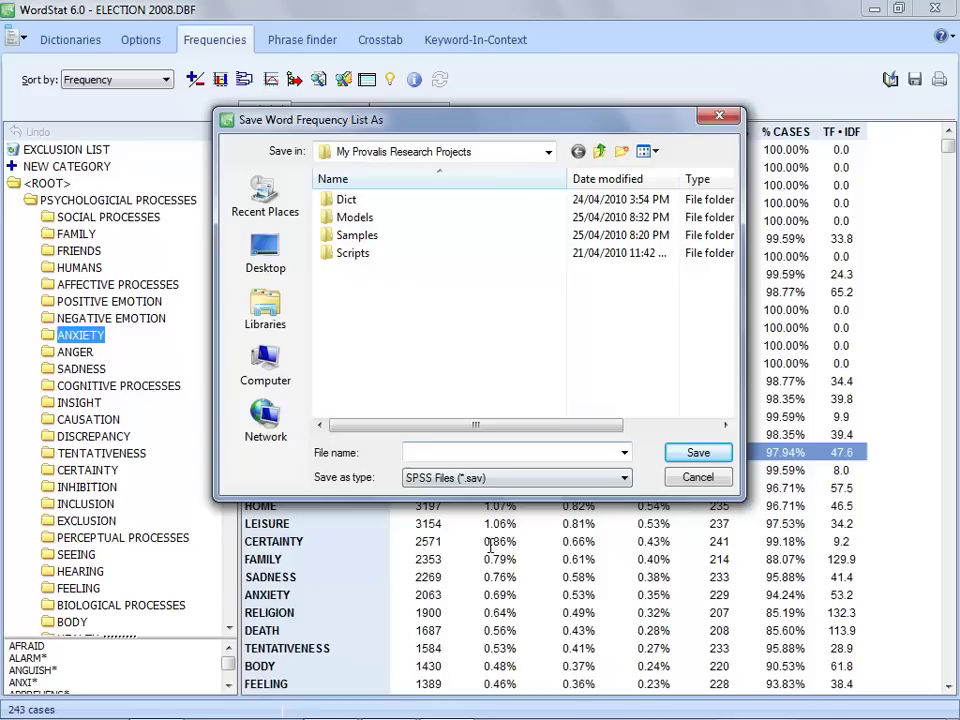
left_click(458, 452)
type("LIWC data")
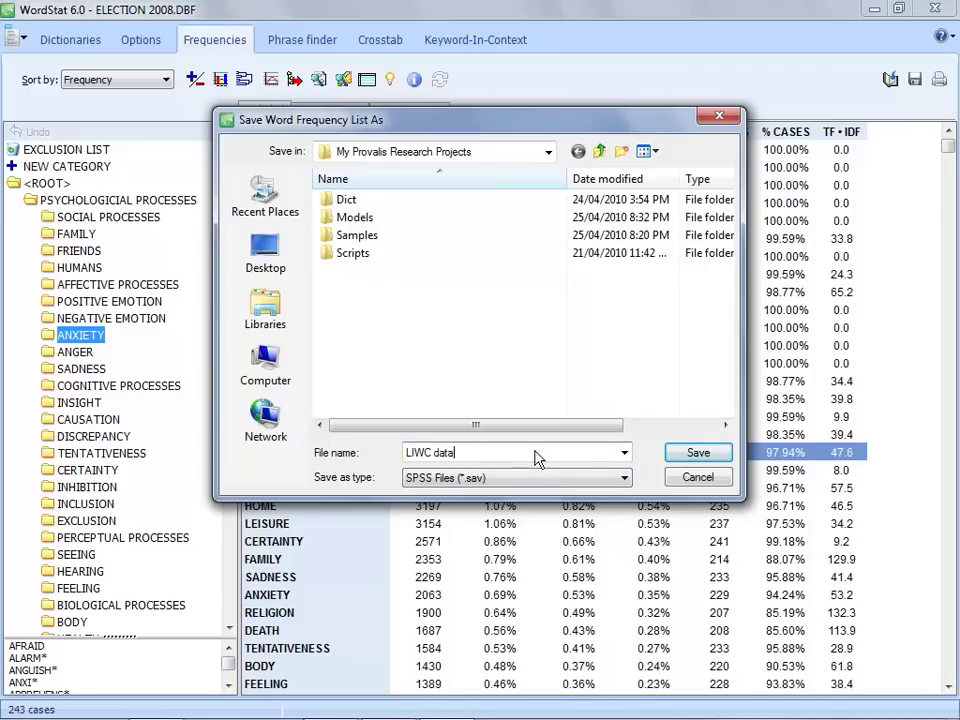
left_click(696, 456)
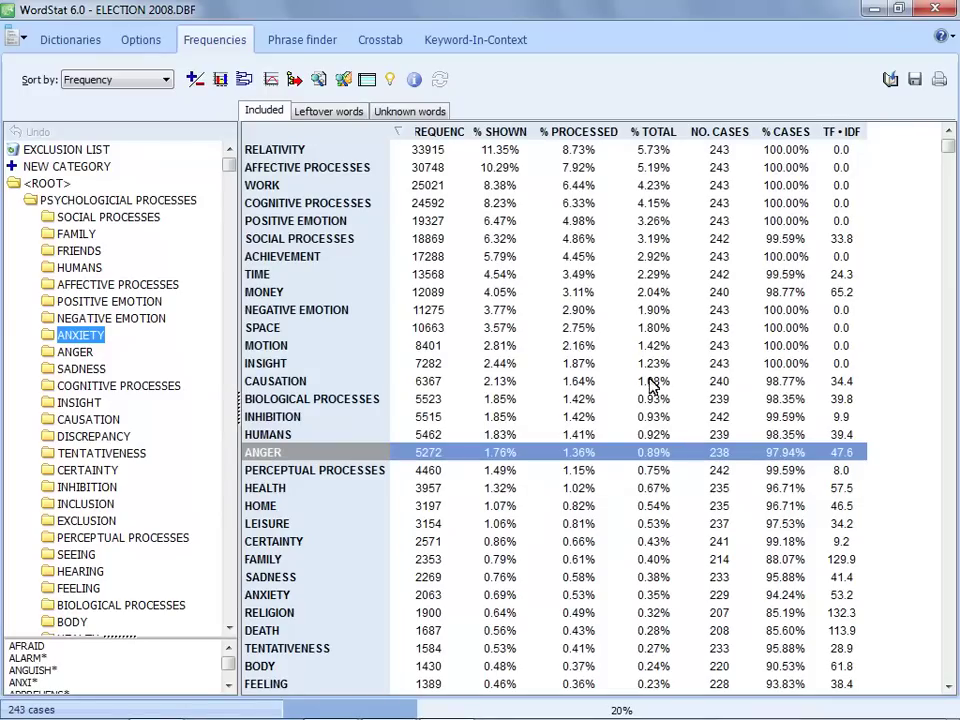
- Chart the frequency distribution of the categories from RELATIVITY through BIOLOGICAL PROCESSES as a 3D pie chart
left_click(518, 155)
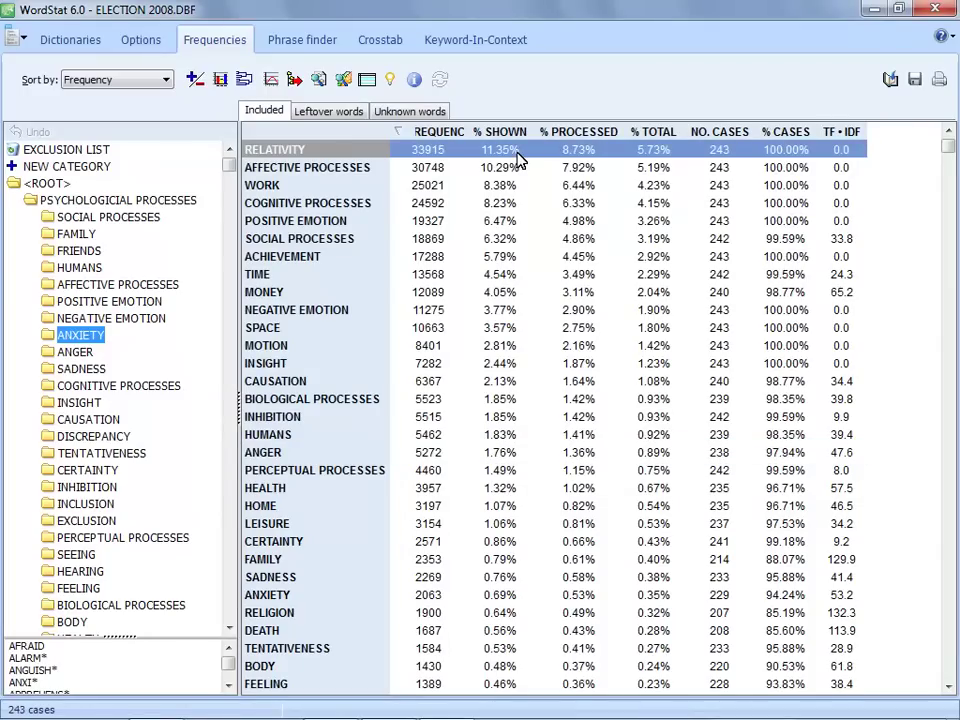
left_click(445, 403, "shift")
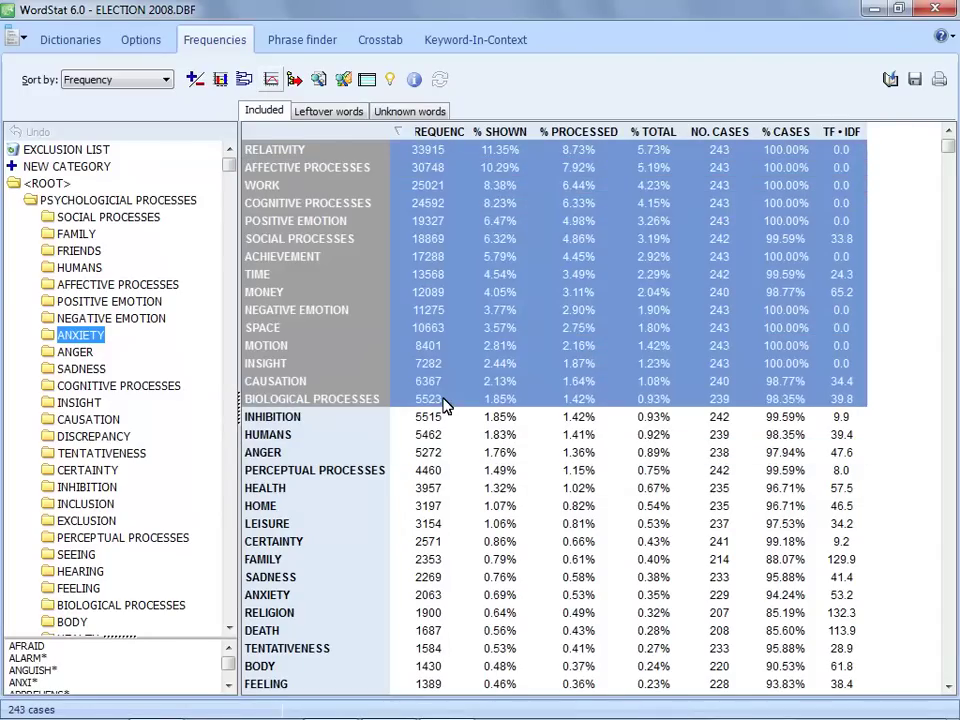
left_click(220, 80)
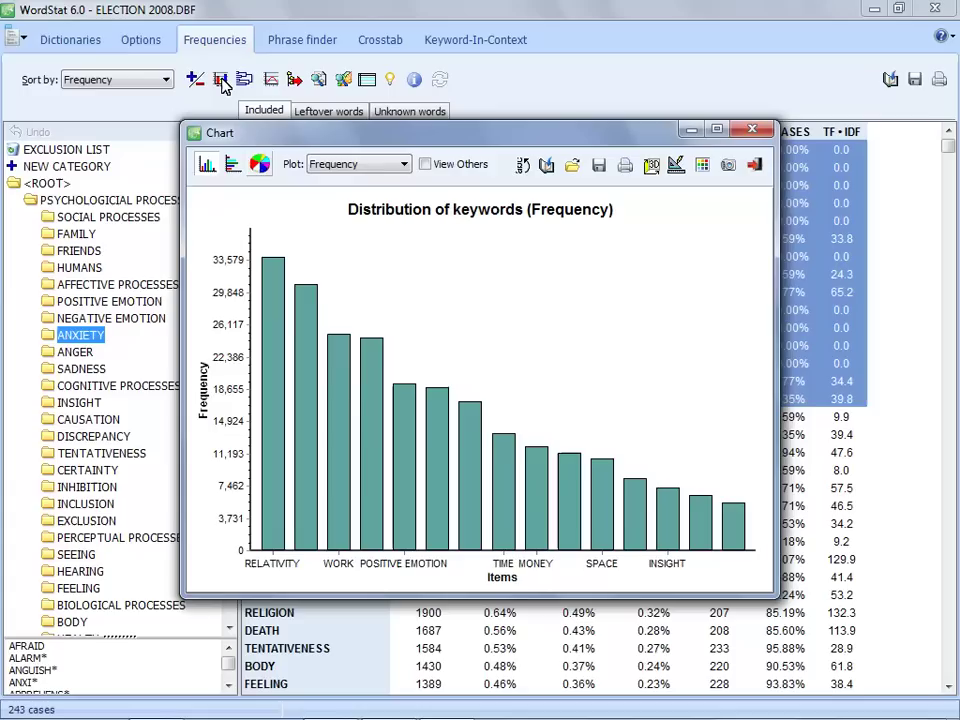
left_click(261, 164)
left_click(652, 167)
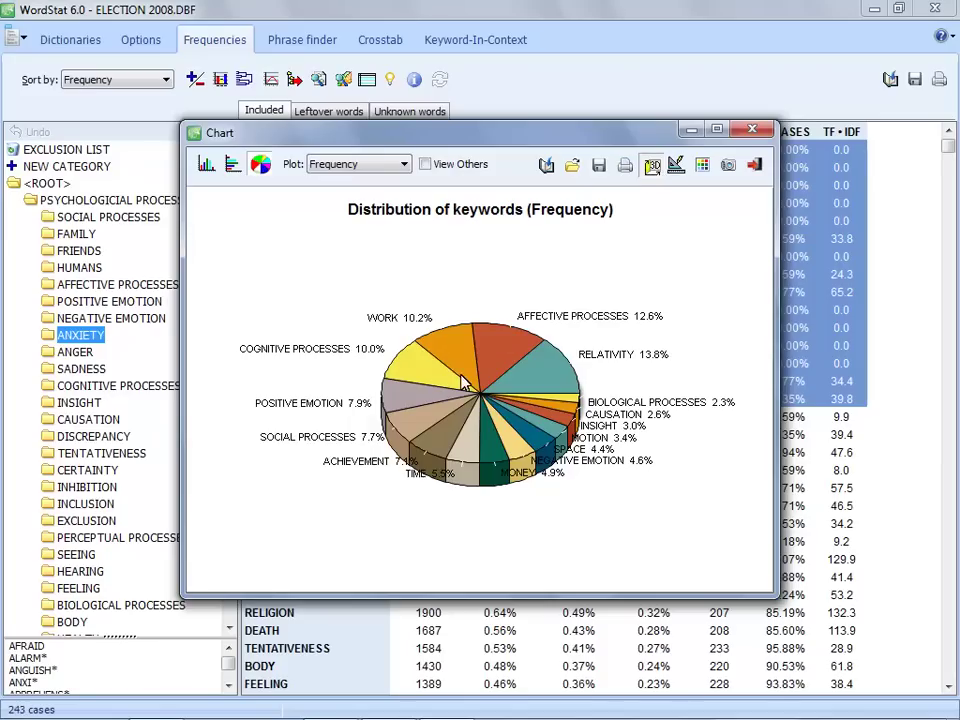
- Retrieve the paragraphs behind the SOCIAL PROCESSES slice of the pie chart and return to the chart
right_click(408, 410)
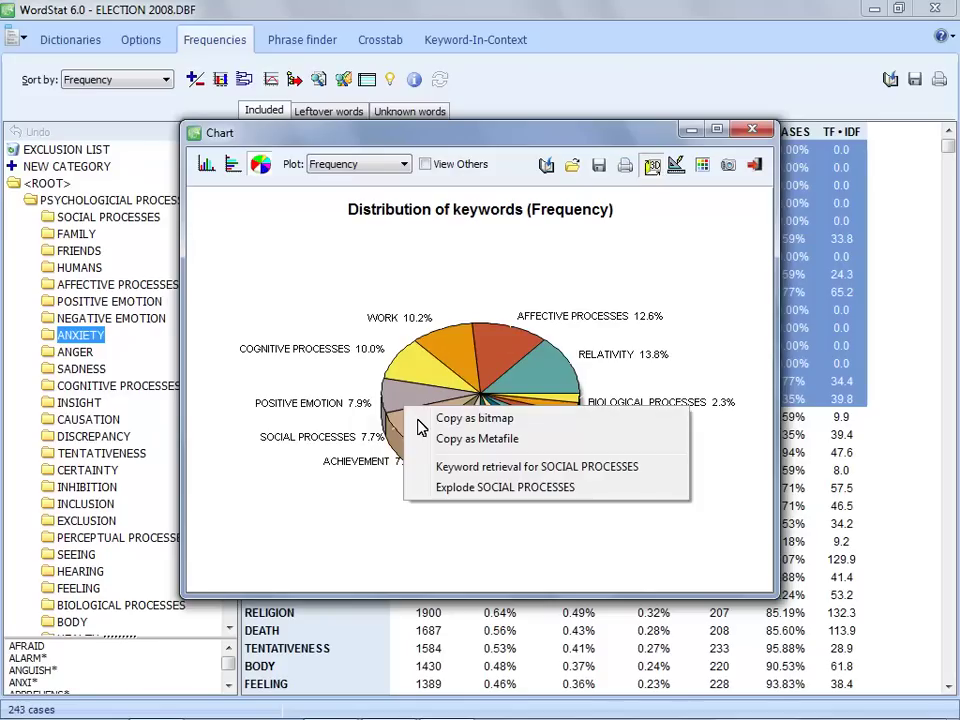
left_click(514, 470)
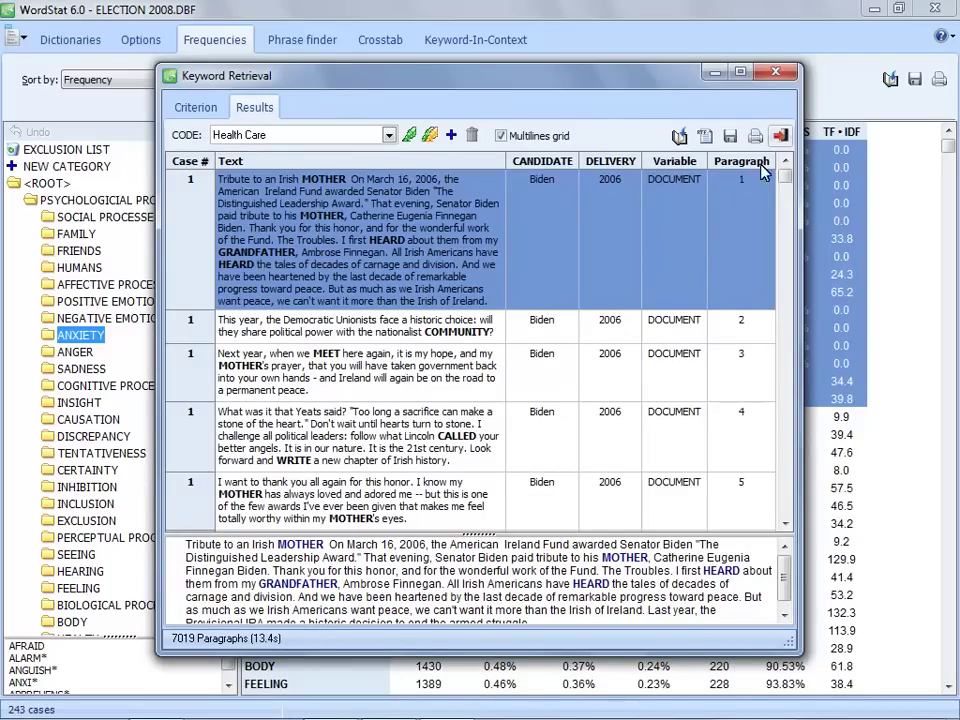
left_click(782, 138)
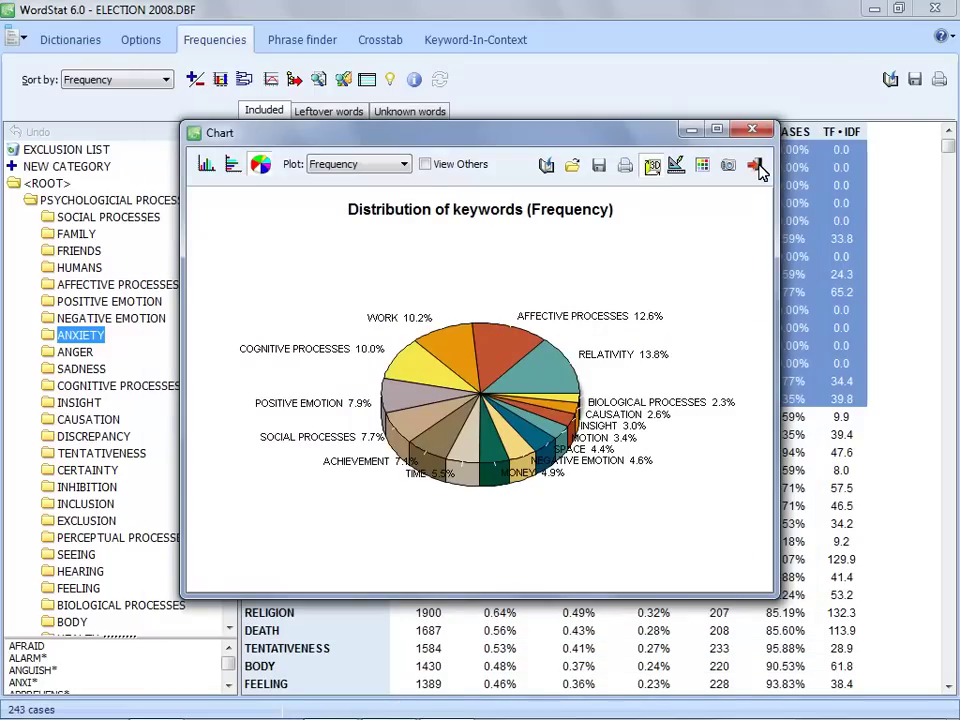